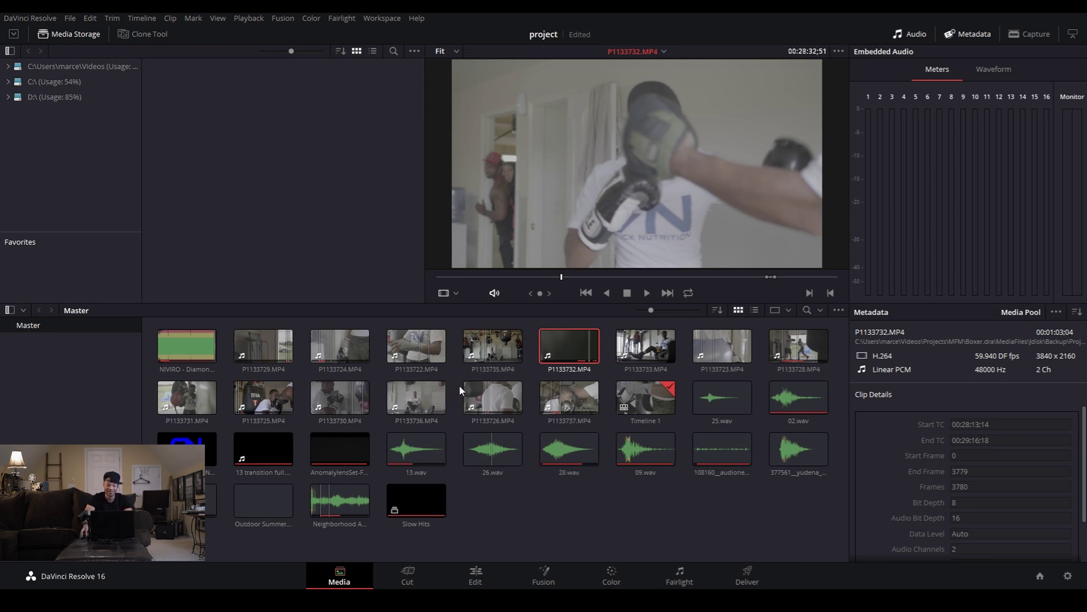
- Preview clips P1133726 and P1133730 in the viewer
left_click(487, 399)
key("space")
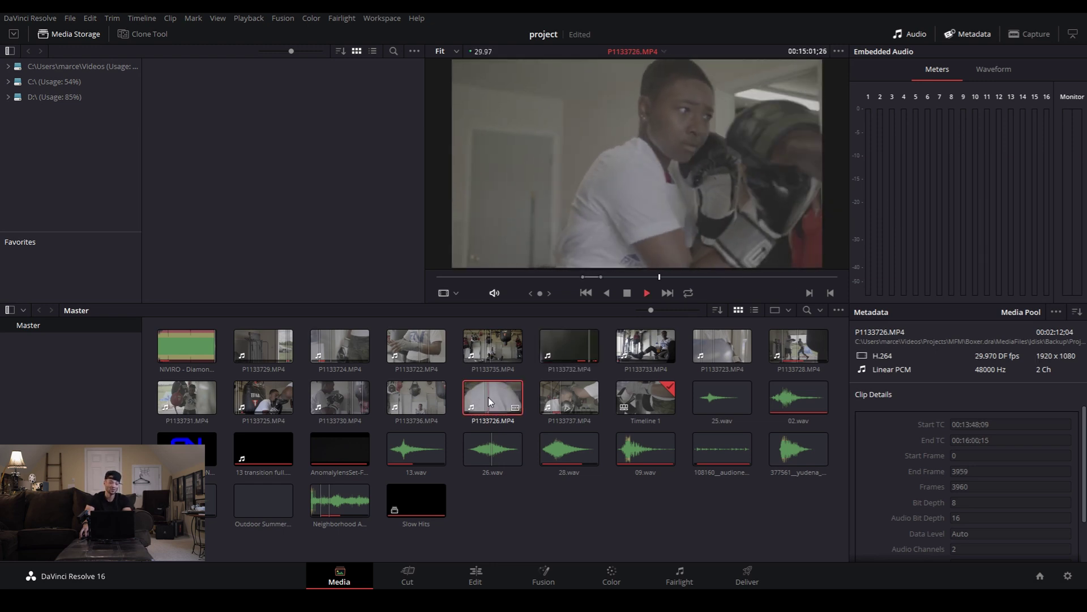
key("space")
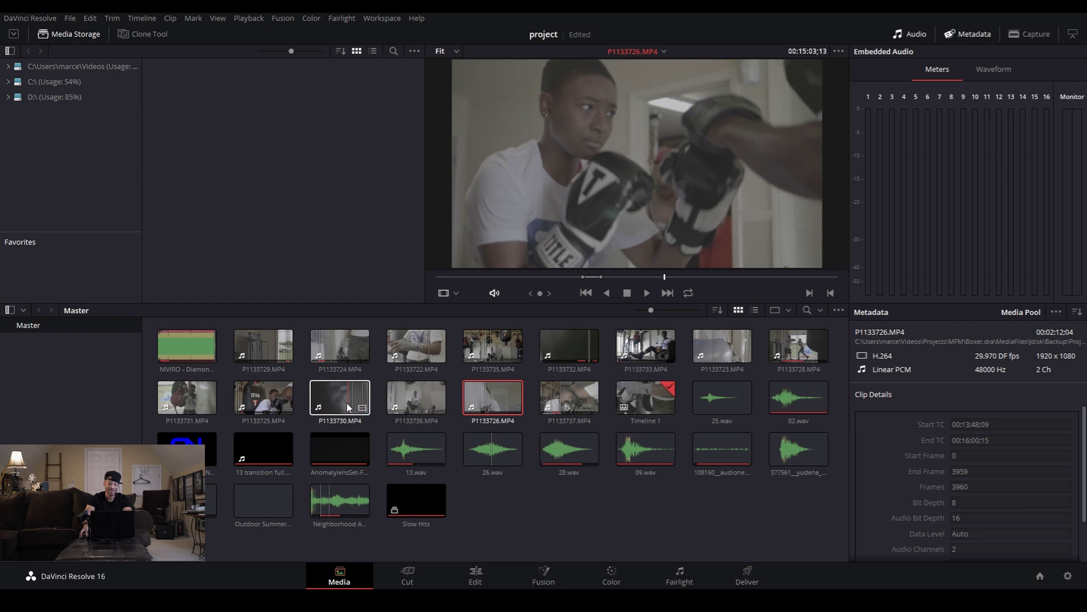
left_click(347, 402)
key("space")
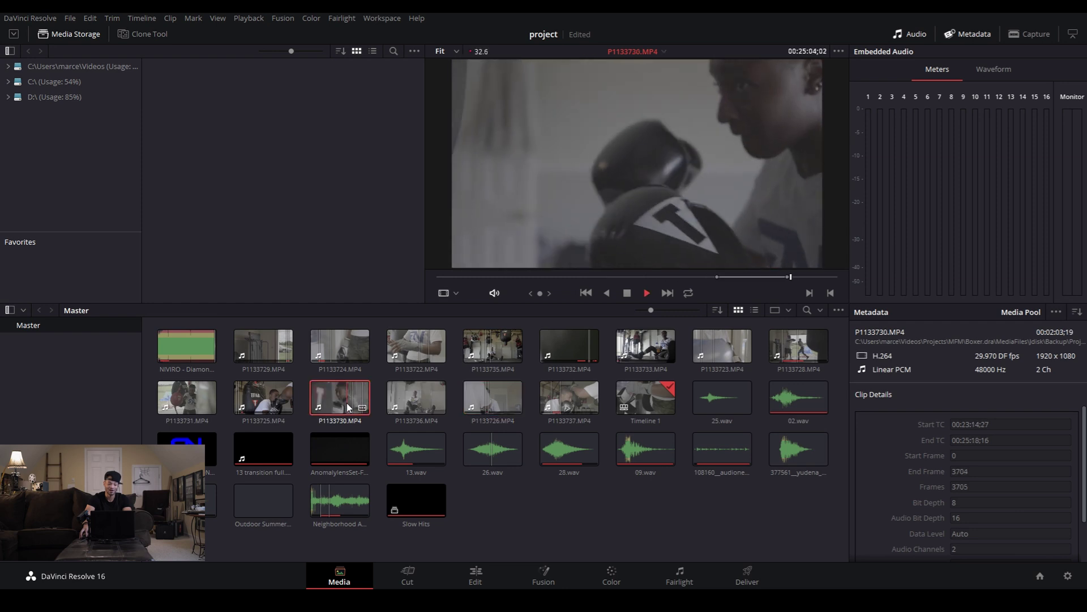
- Preview clips P1133725 and P1133731, then move to the Edit page
left_click(253, 406)
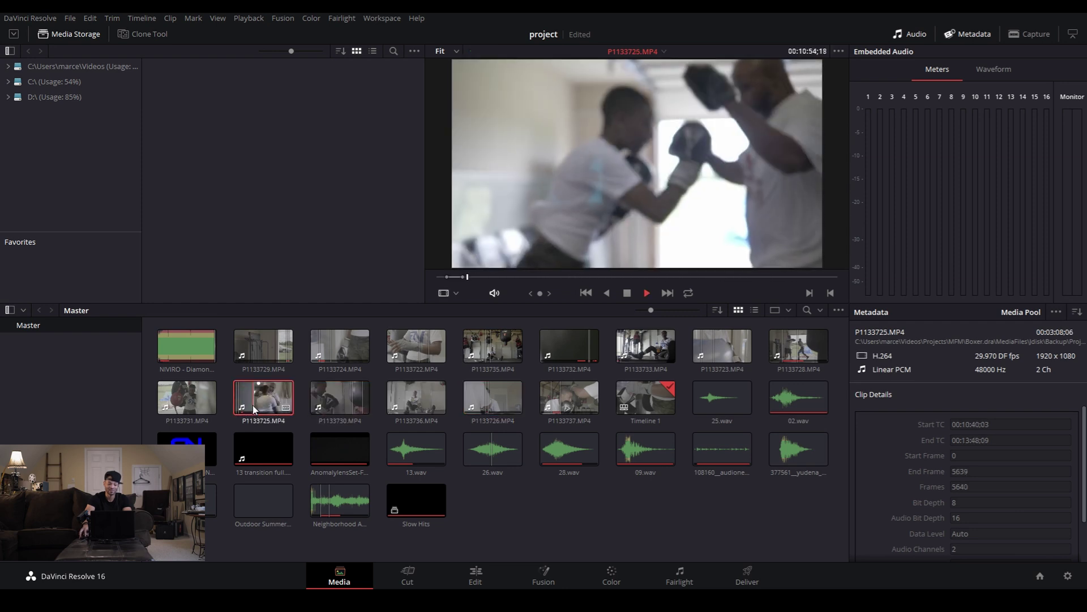
left_click(178, 397)
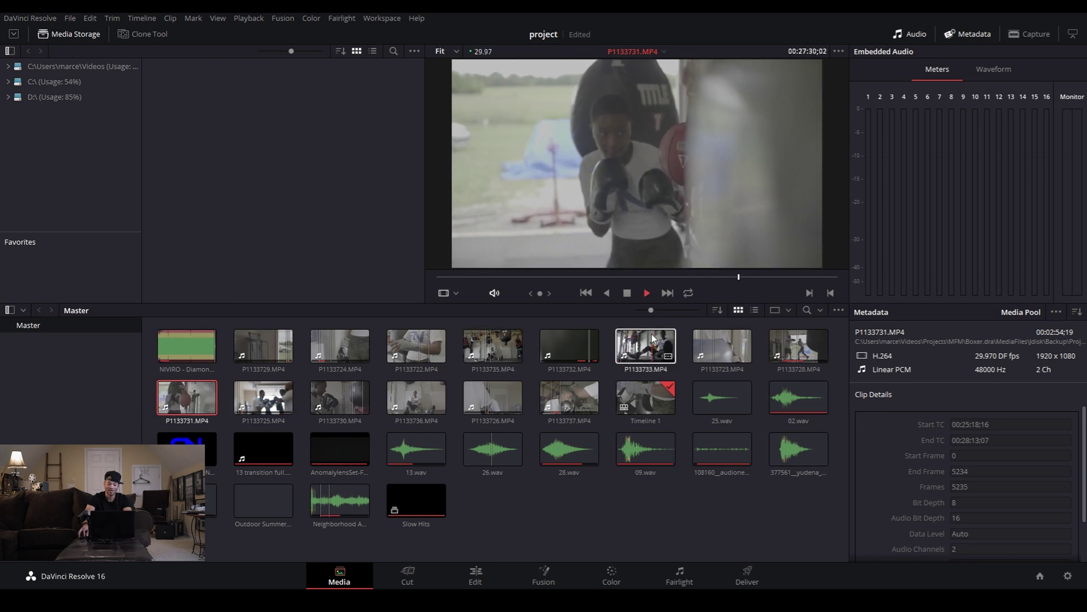
key("space")
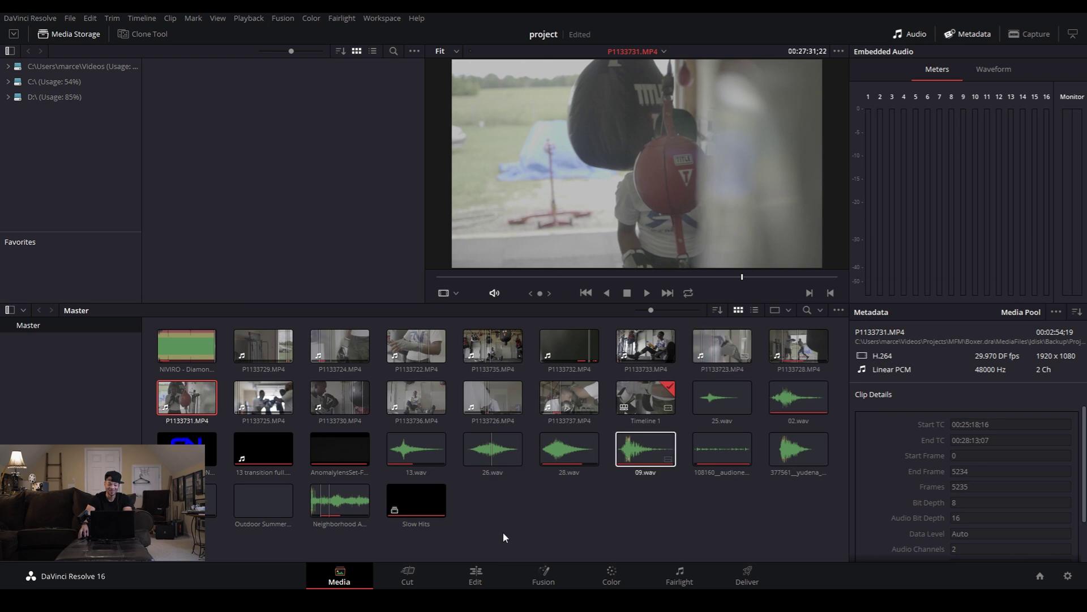
left_click(485, 572)
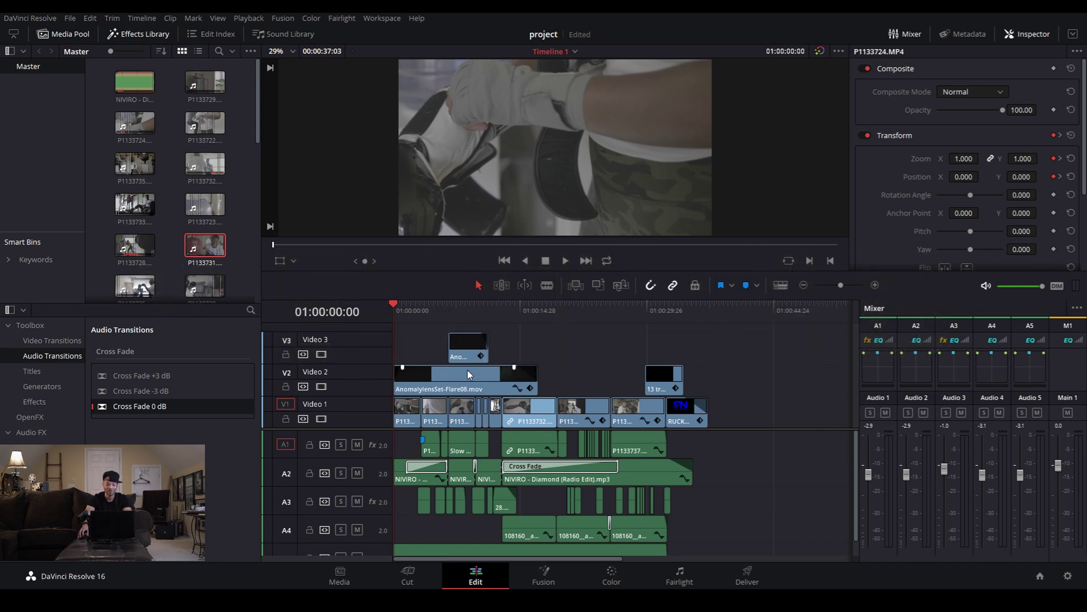
- Zoom into Timeline 1, look through audio tracks A1–A5, and solo the music track A2
left_click(875, 285)
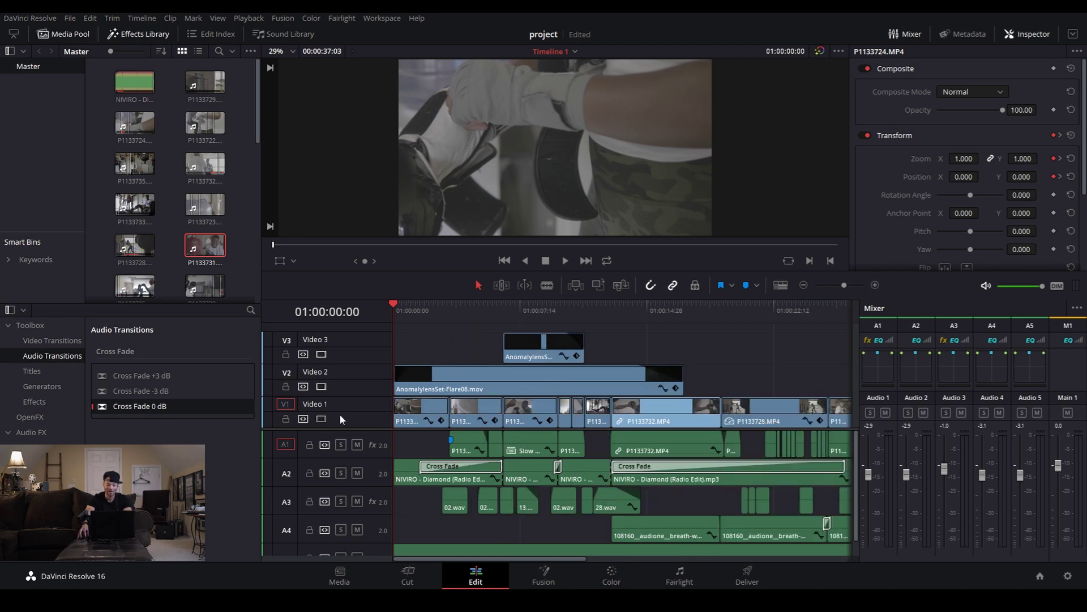
left_click_drag(510, 559, 393, 490)
scroll(369, 518, "down", 1)
scroll(381, 491, "up", 1)
scroll(389, 484, "down", 1)
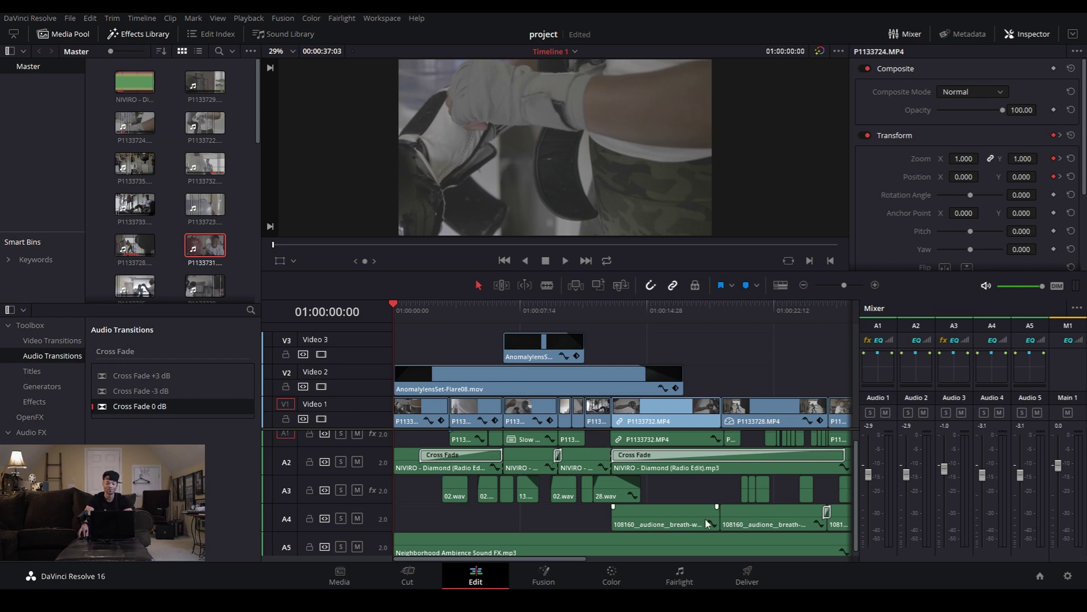
scroll(444, 528, "down", 1)
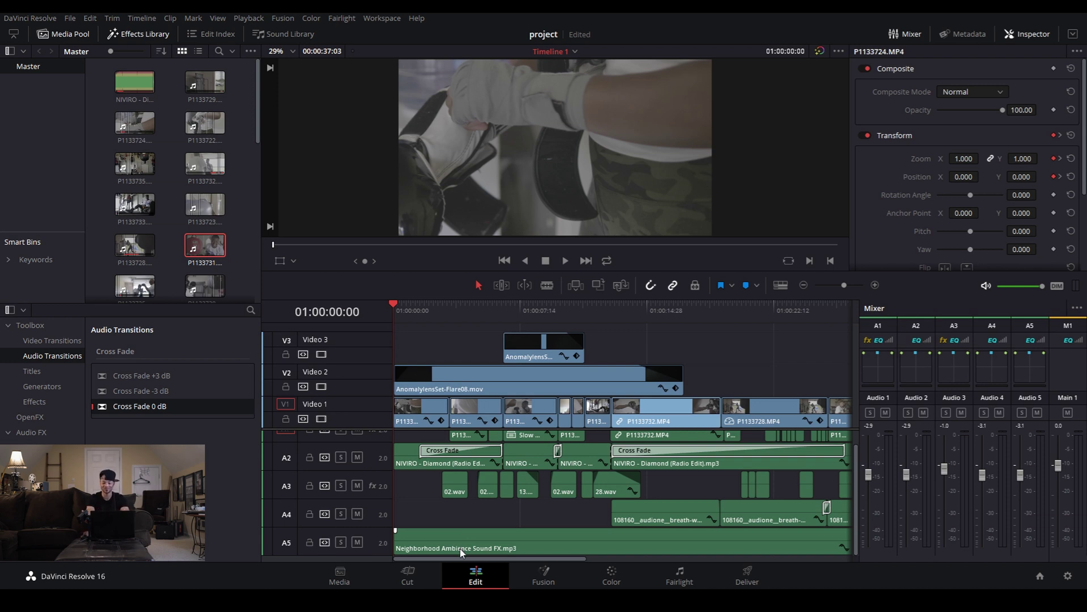
scroll(461, 493, "up", 1)
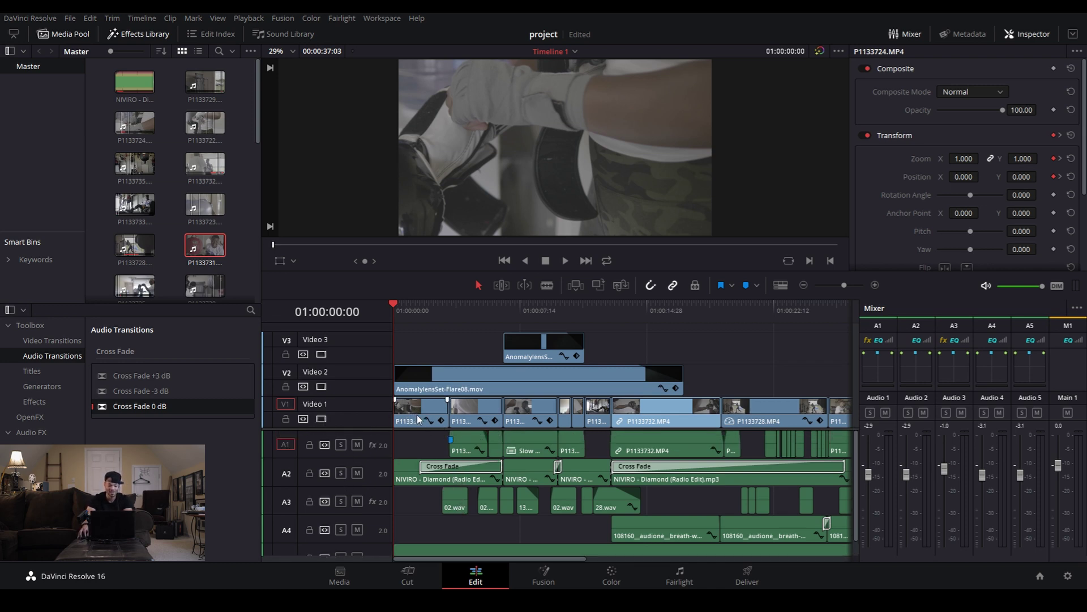
left_click(341, 474)
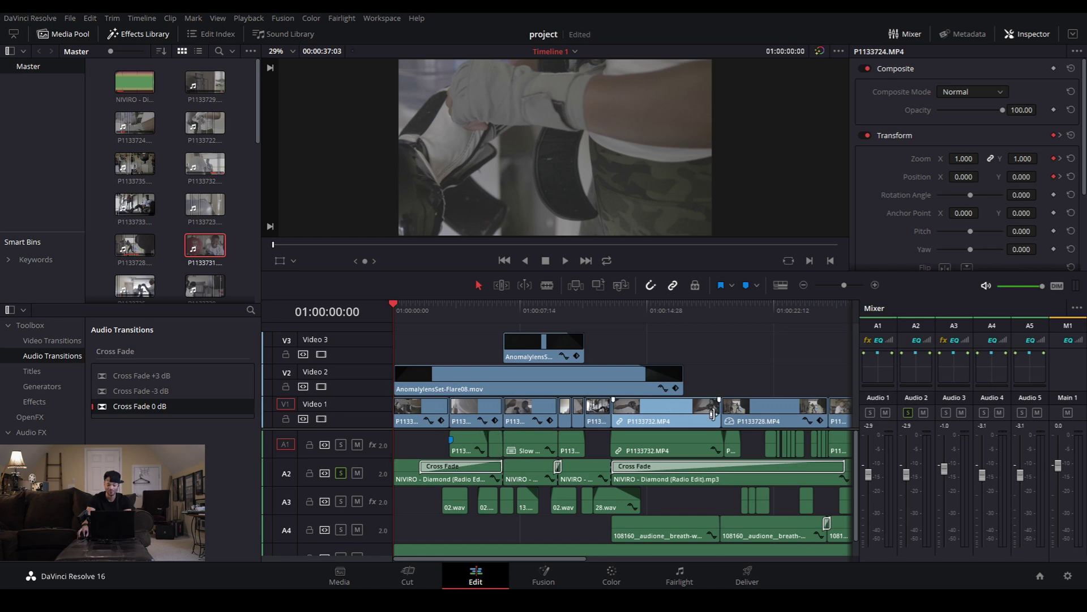
- Zoom the timeline out to see the whole edit with A2 soloed
left_click(803, 285)
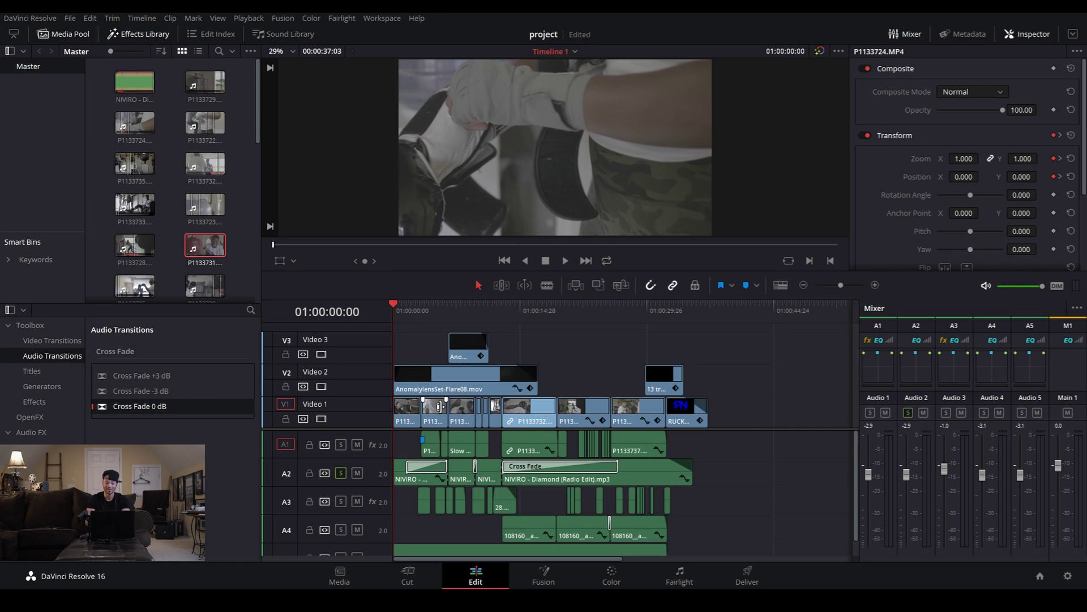
- Play the edit with only the A2 music audible, then replay it from the start
key("space")
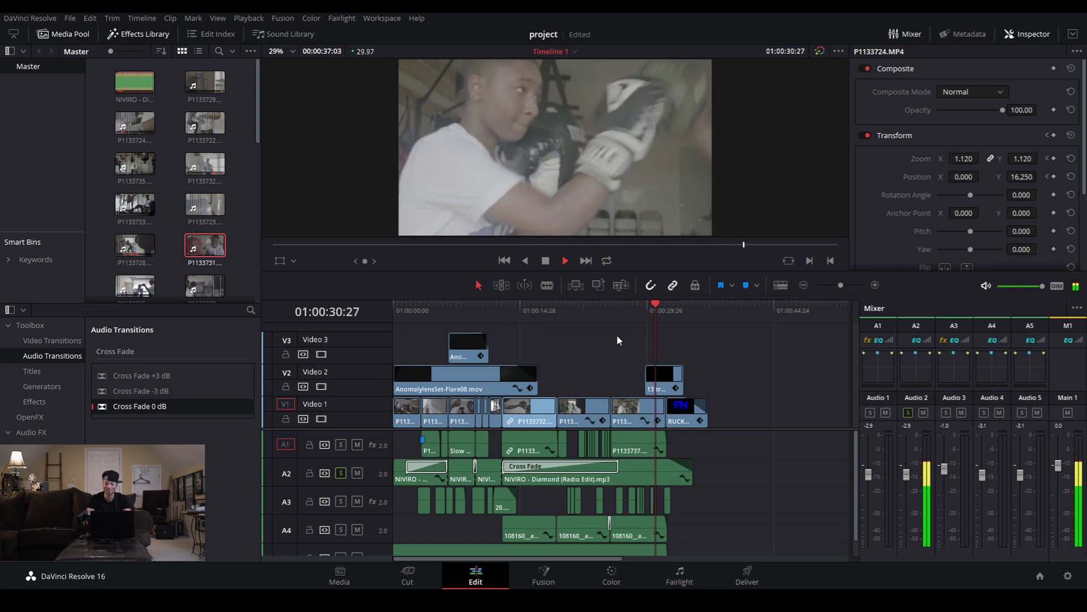
key("space")
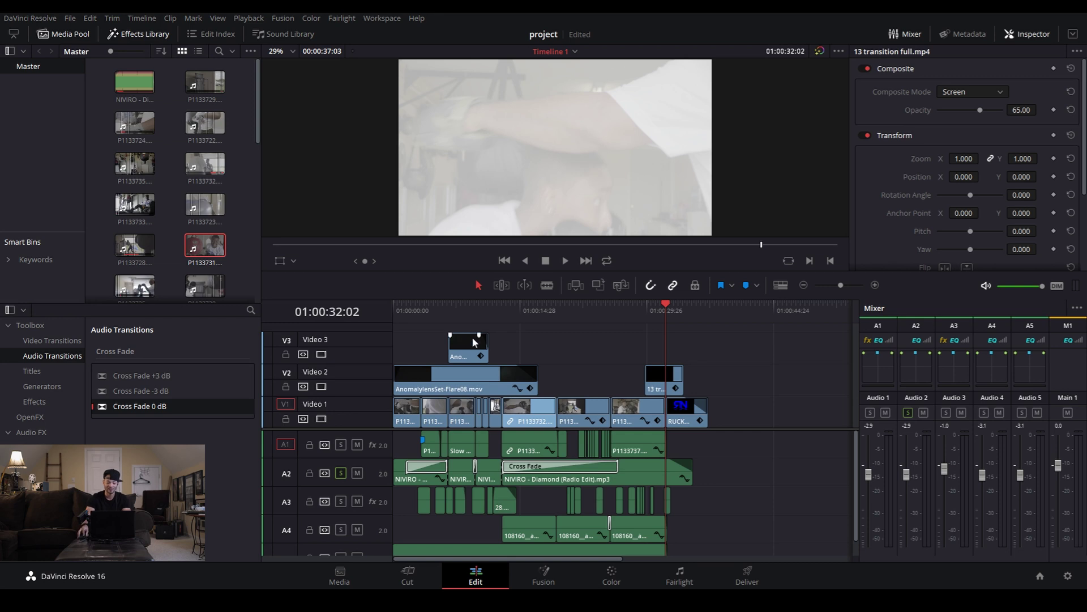
key("Home")
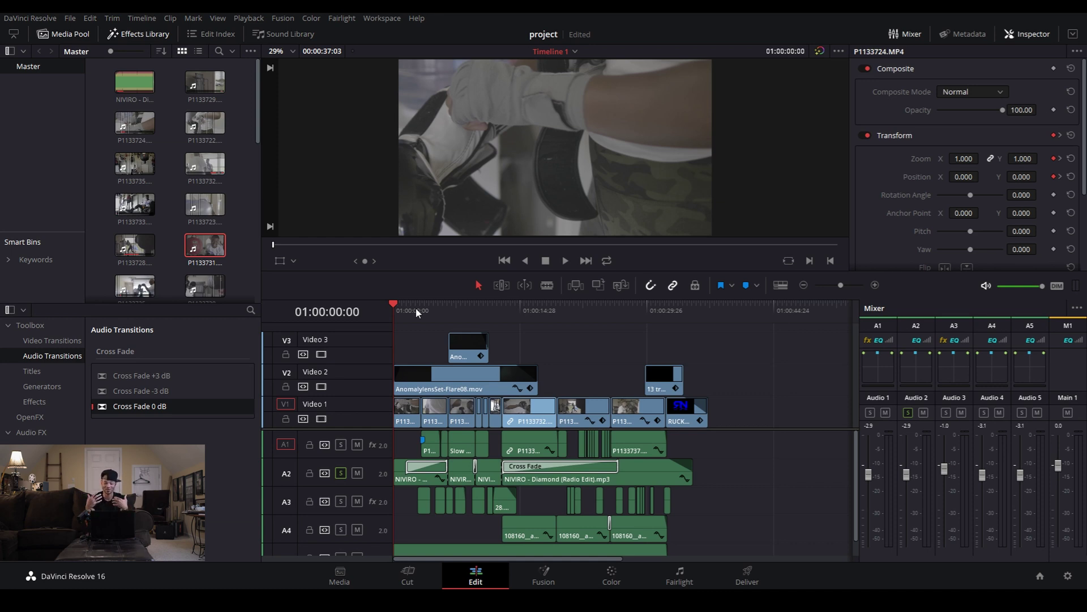
key("space")
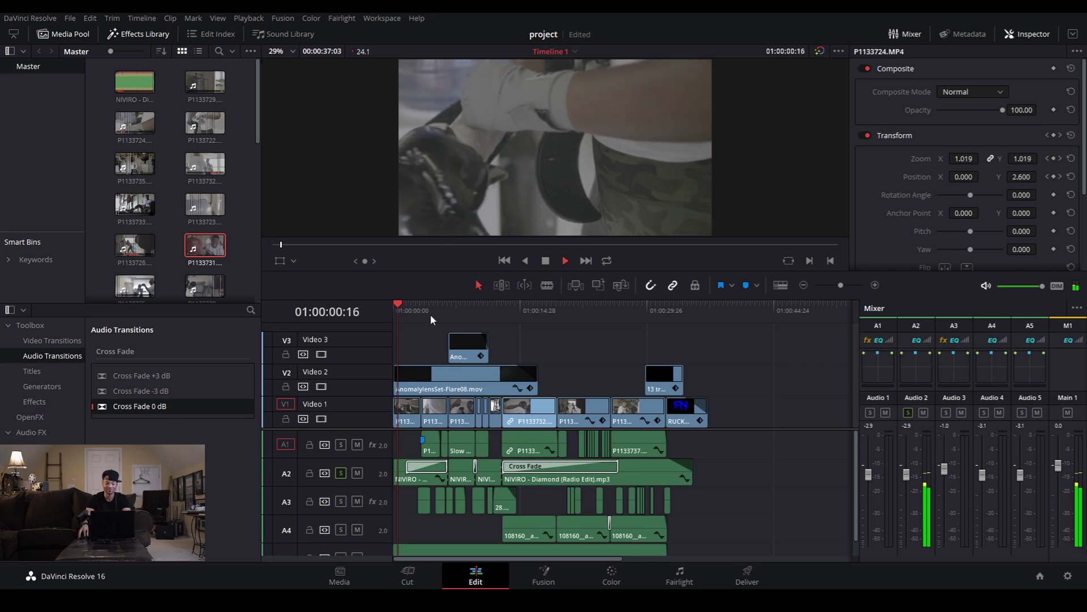
- Play the edit's opening, then zoom in and play from clip P1133732.MP4 on V1
left_click(399, 309)
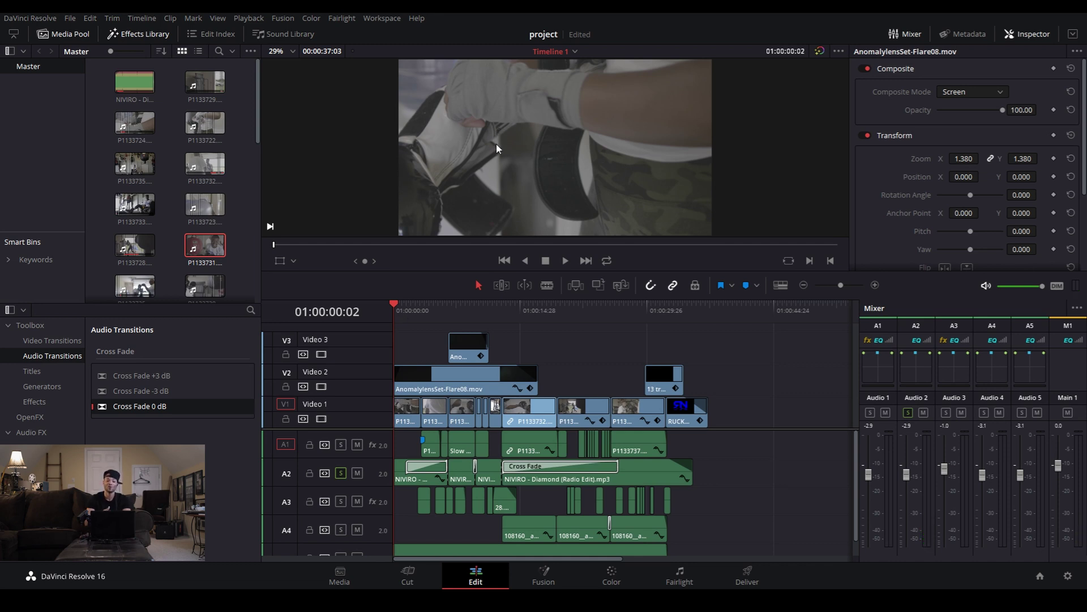
key("space")
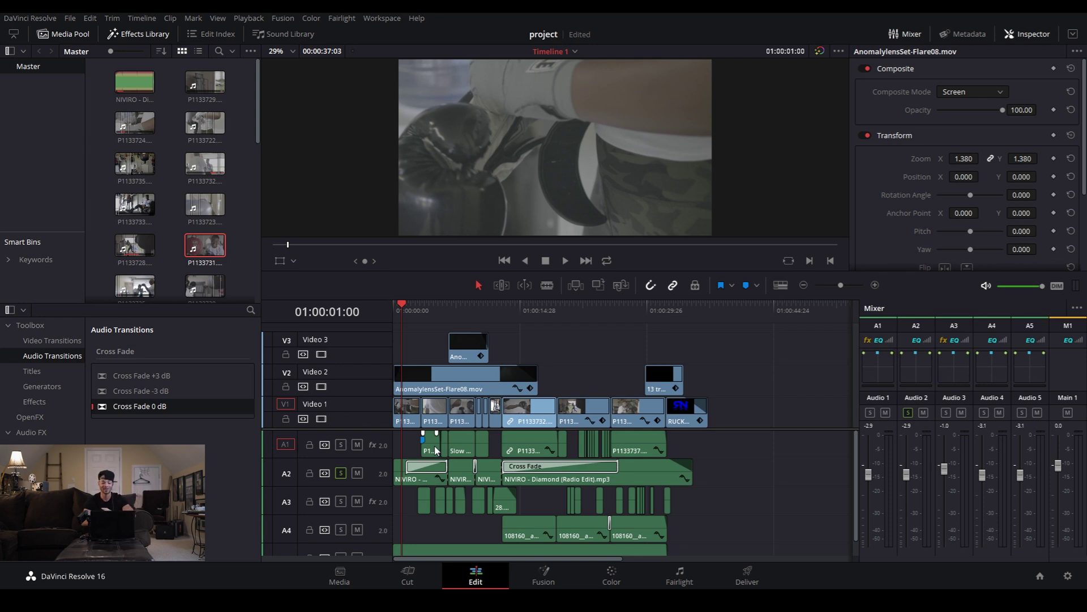
left_click(876, 284)
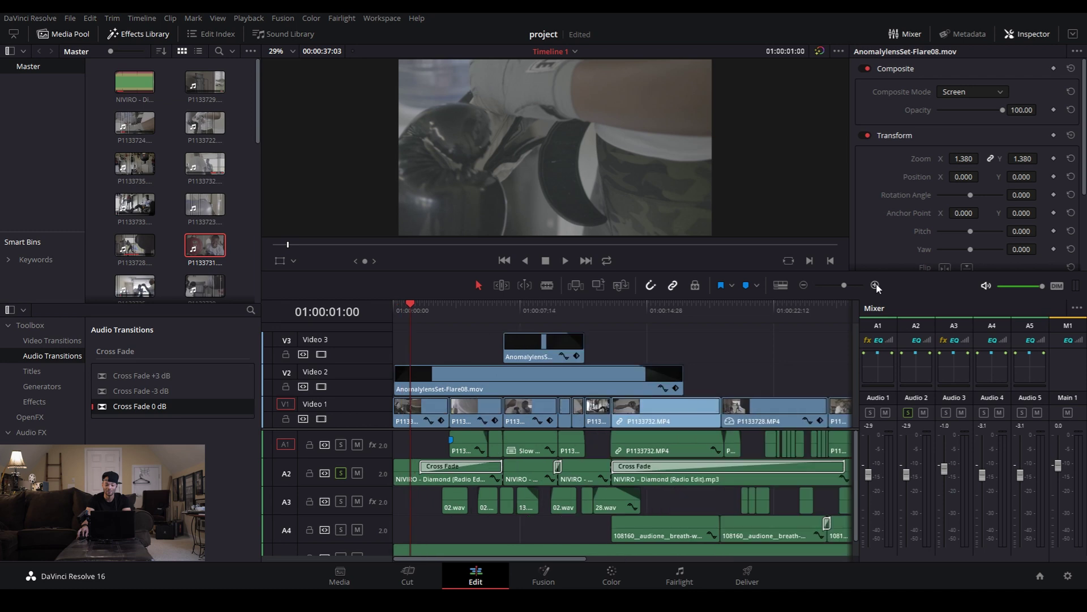
left_click(669, 421)
left_click(636, 306)
key("space")
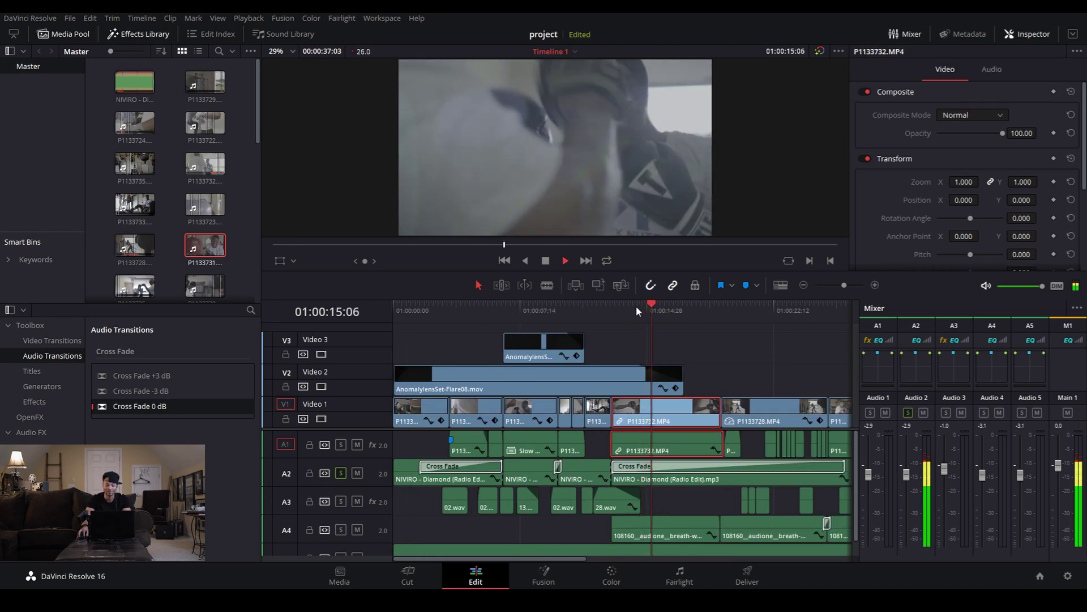
key("space")
- Park the playhead at 01:00:27:22, zoom back out and turn off the music track solo
left_click_drag(452, 560, 525, 559)
left_click(698, 305)
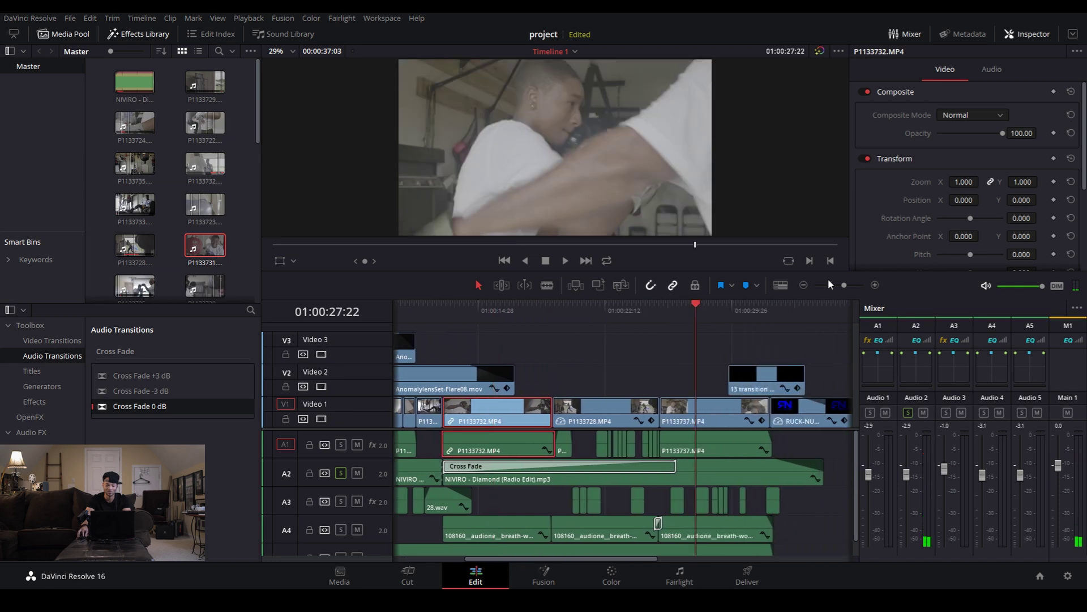
left_click(804, 285)
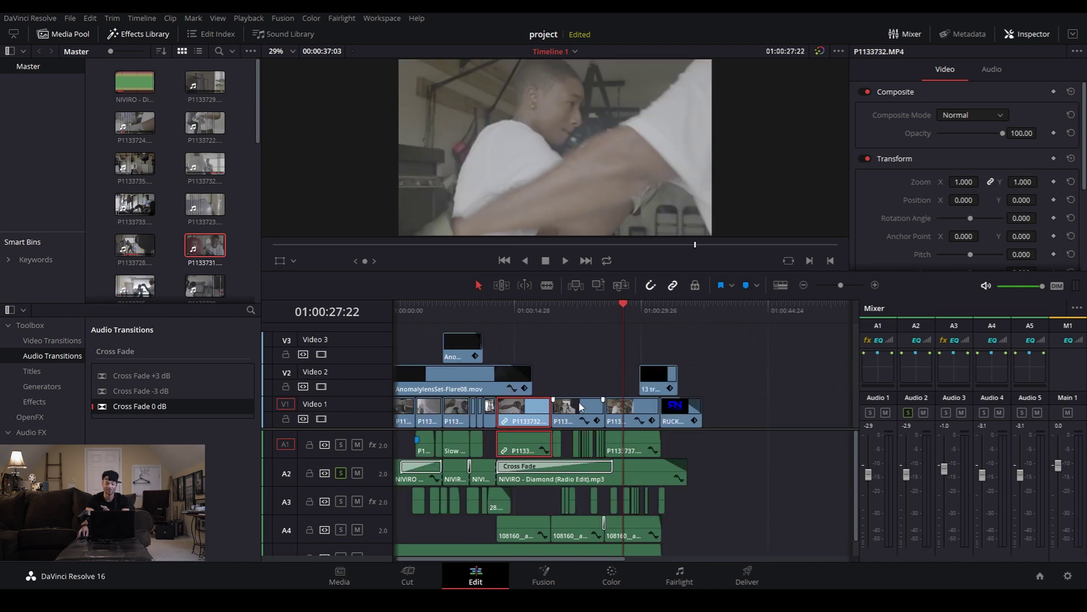
left_click(341, 473)
left_click(341, 445)
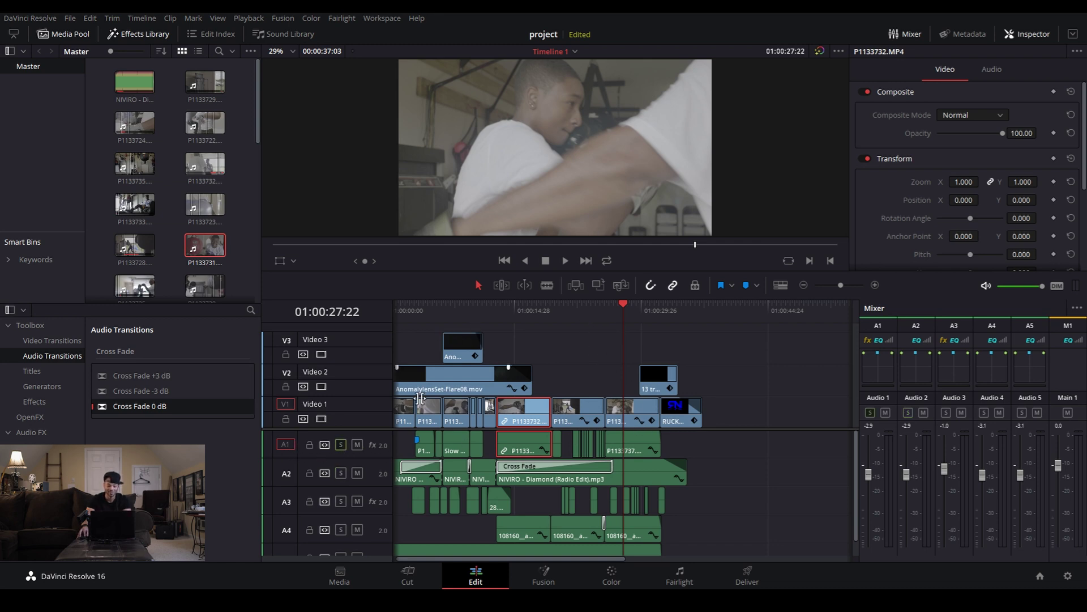
left_click(875, 285)
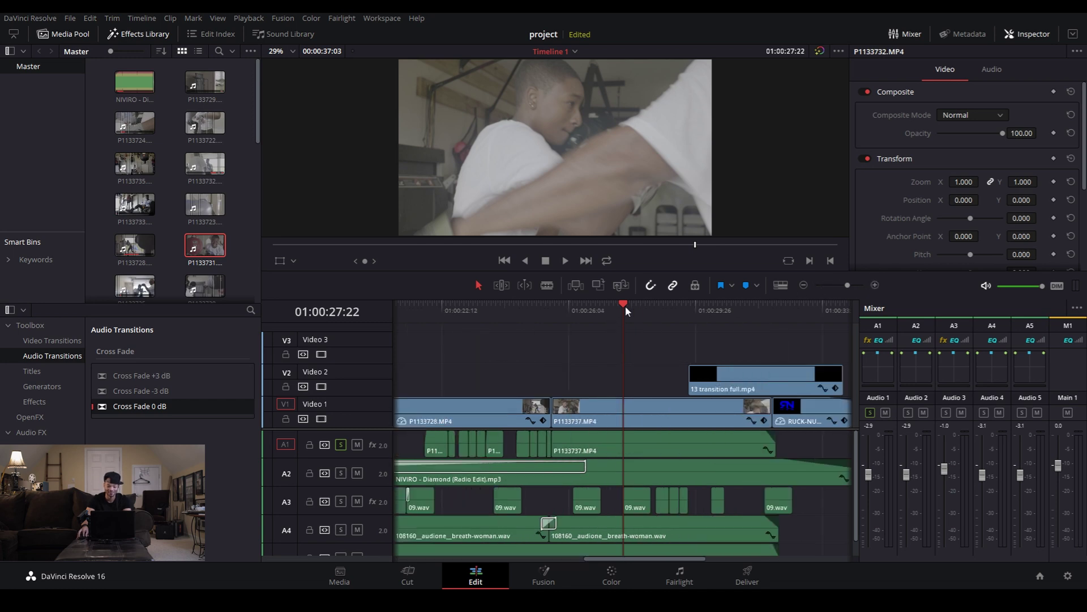
left_click_drag(625, 310, 487, 333)
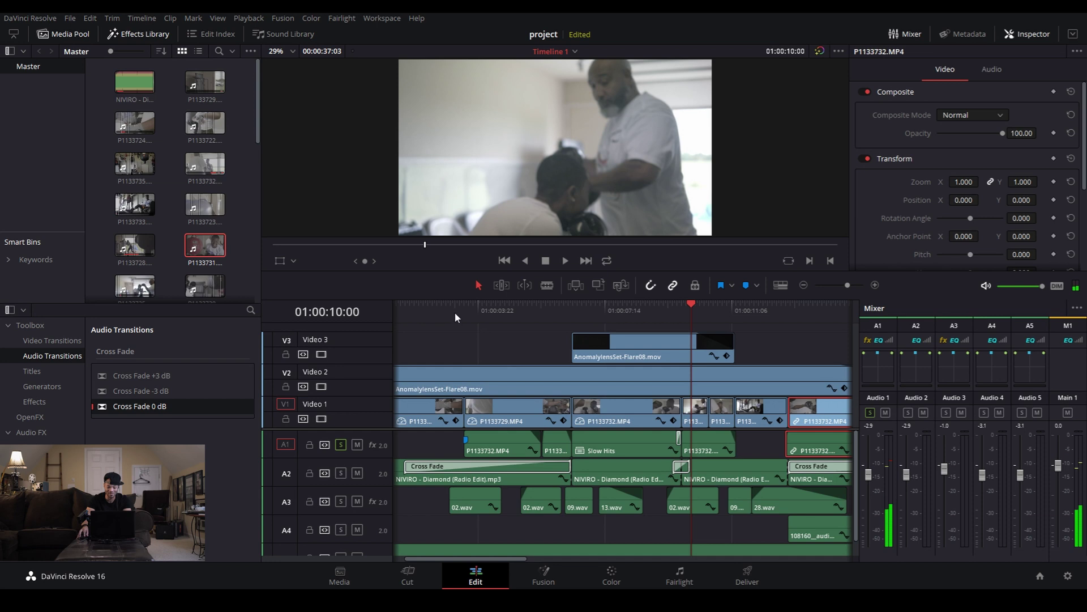
left_click(485, 311)
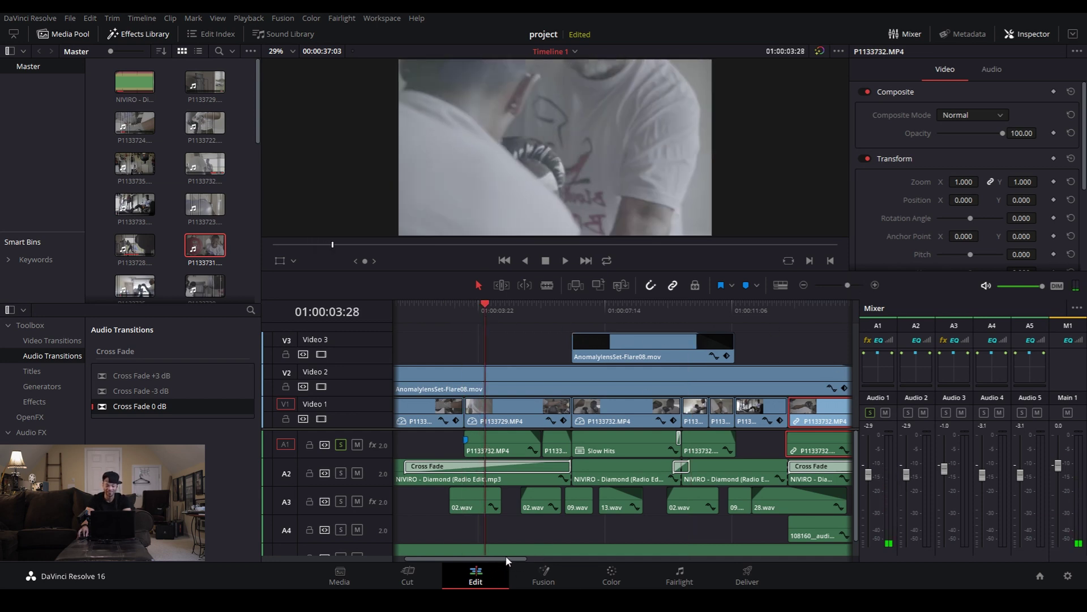
left_click_drag(505, 555, 457, 557)
left_click(531, 449)
key("space")
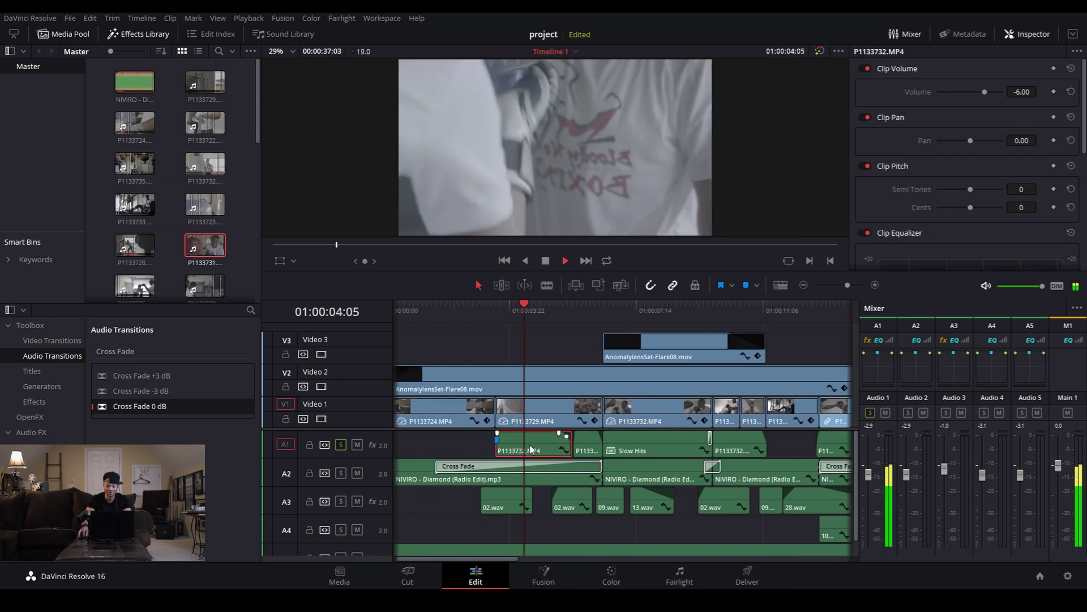
key("space")
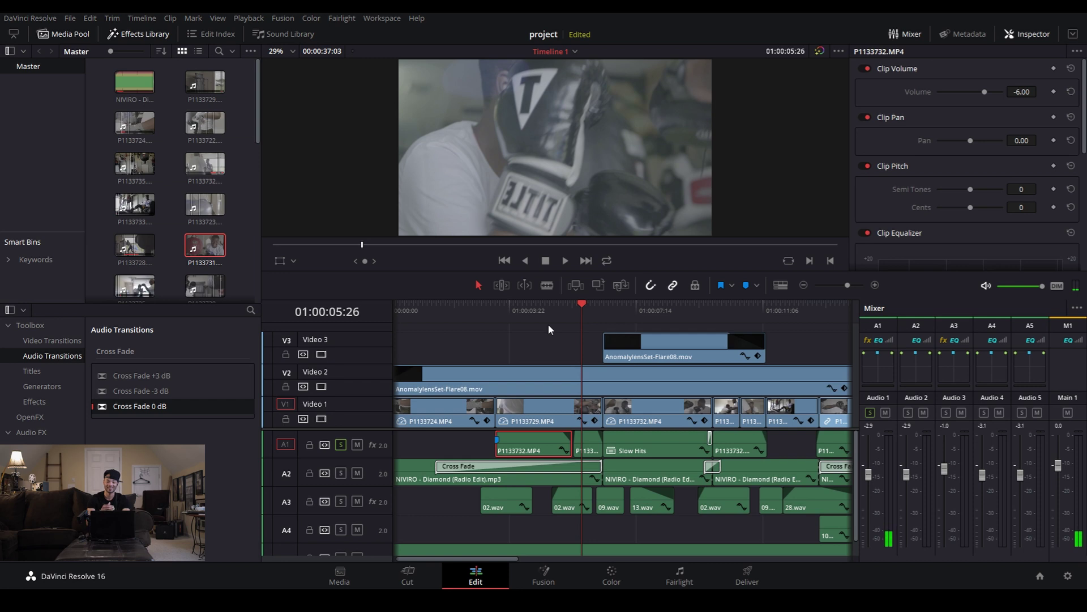
left_click(560, 307)
key("space")
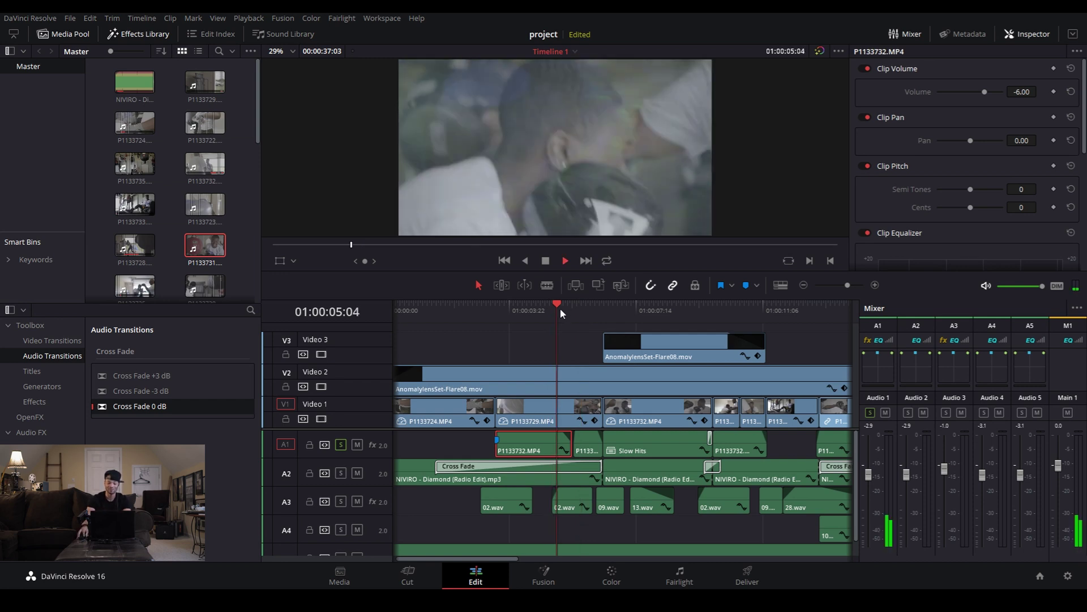
left_click(559, 300)
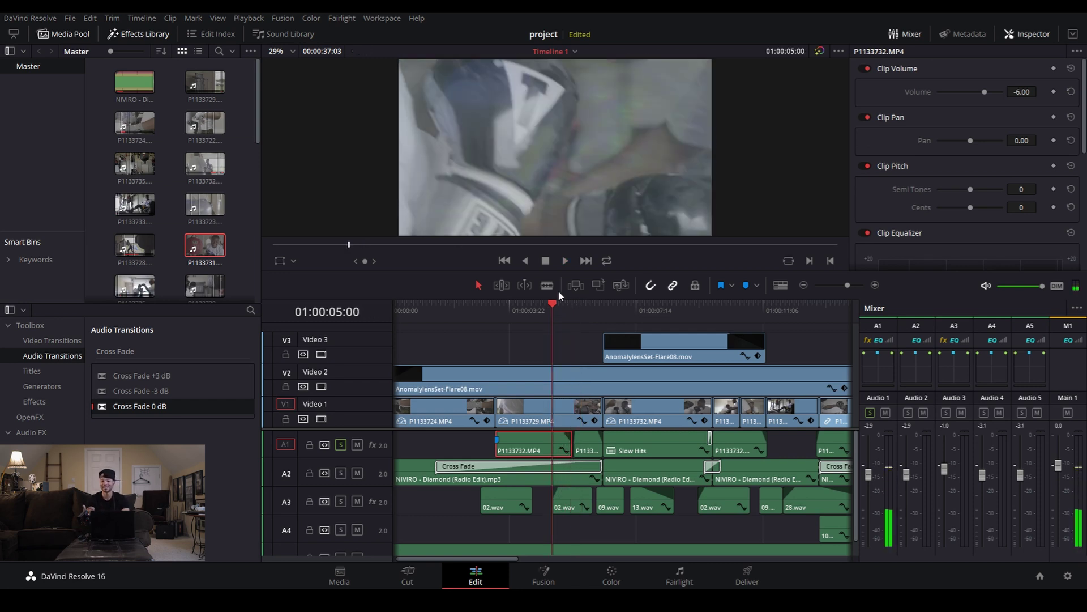
key("space")
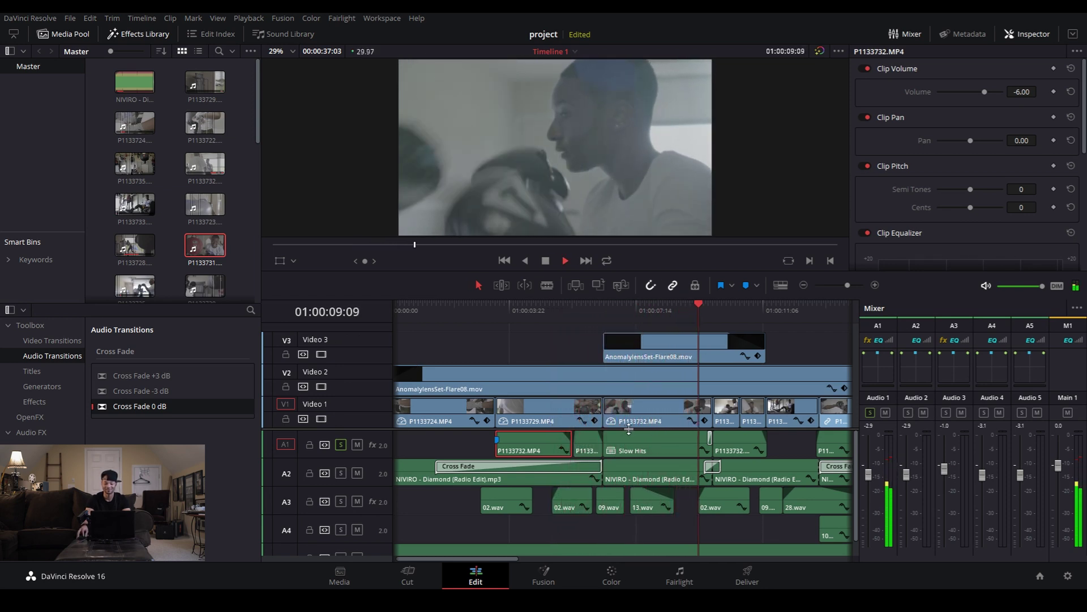
key("space")
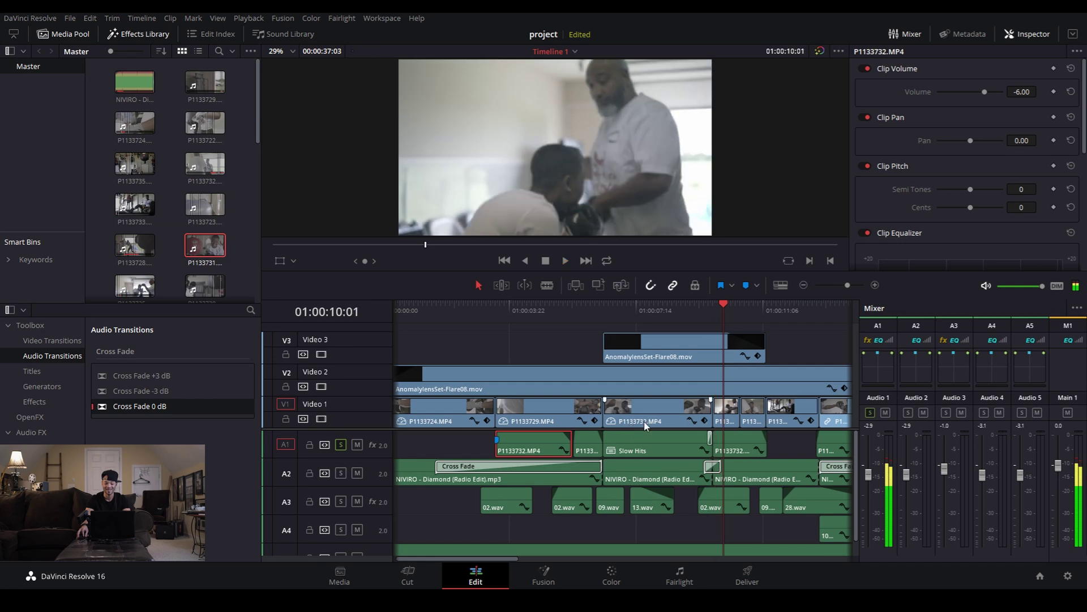
left_click(597, 309)
left_click(647, 310)
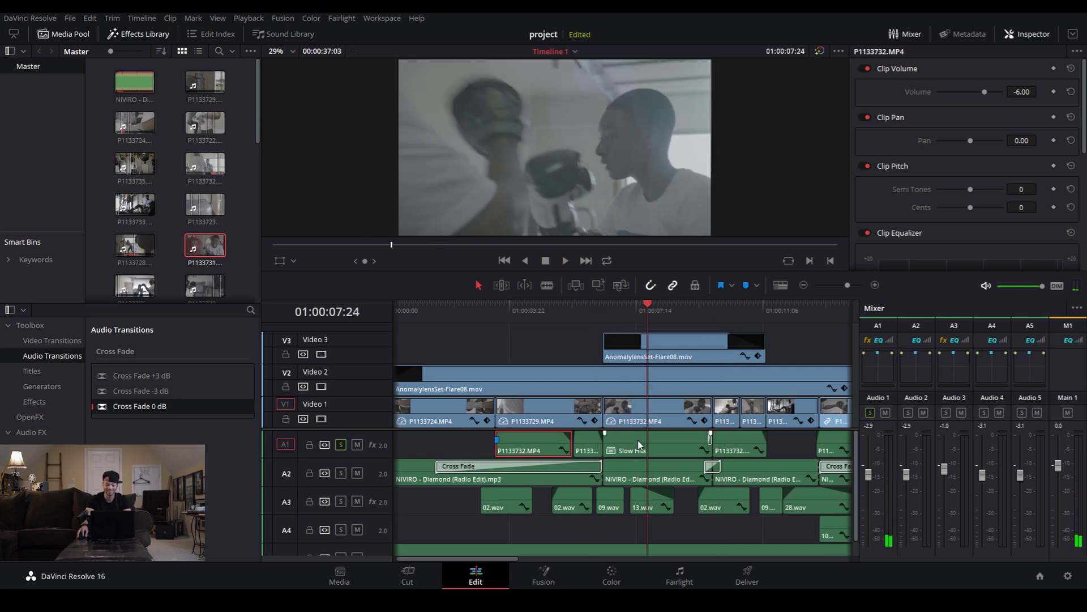
left_click(623, 443)
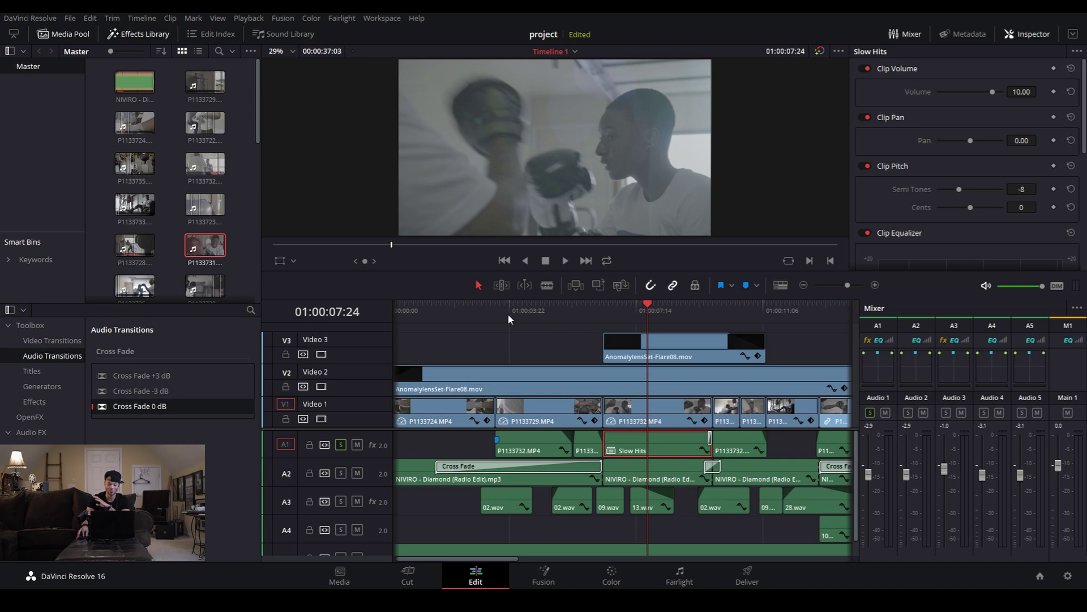
left_click(527, 445)
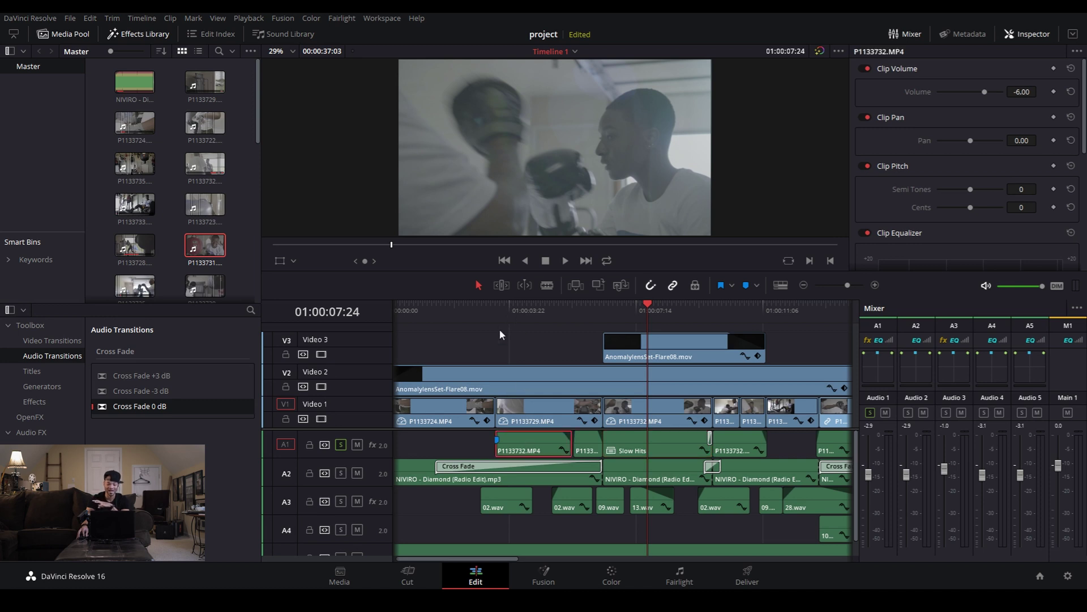
left_click_drag(511, 309, 522, 310)
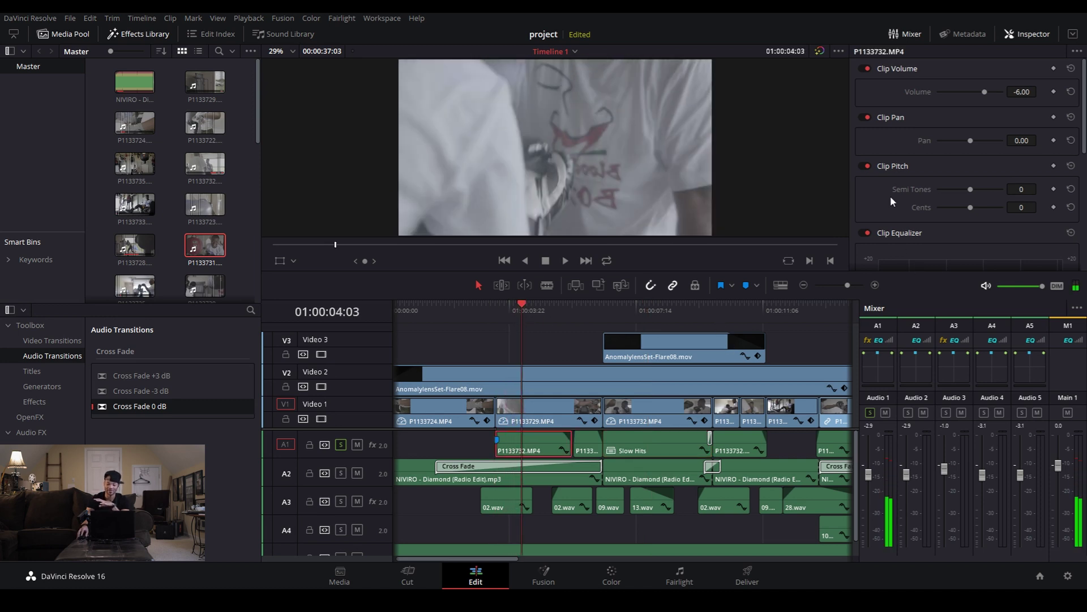
scroll(890, 195, "down", 3)
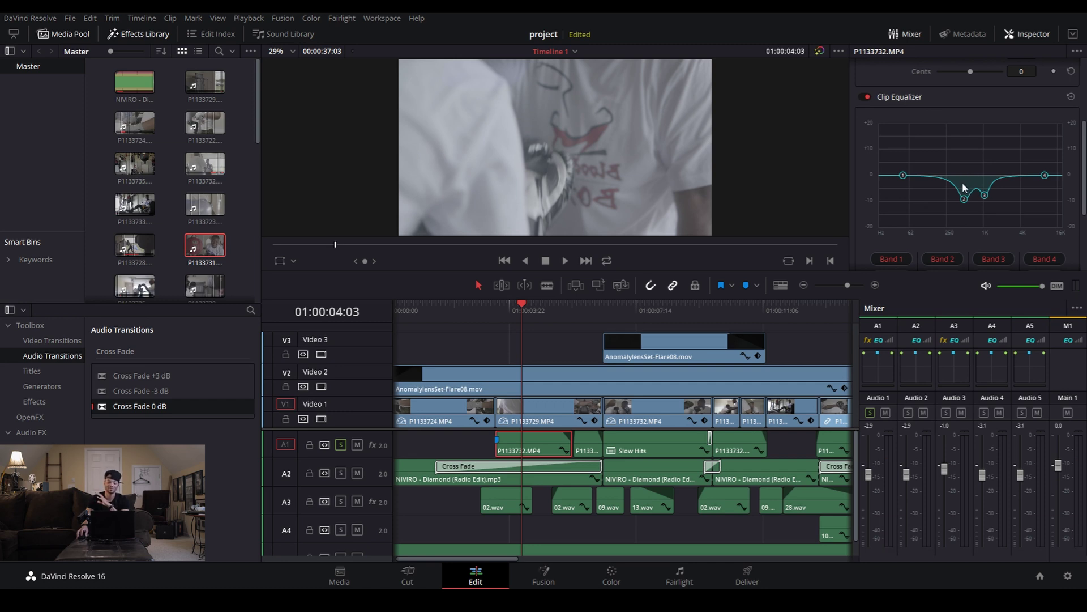
scroll(932, 183, "up", 3)
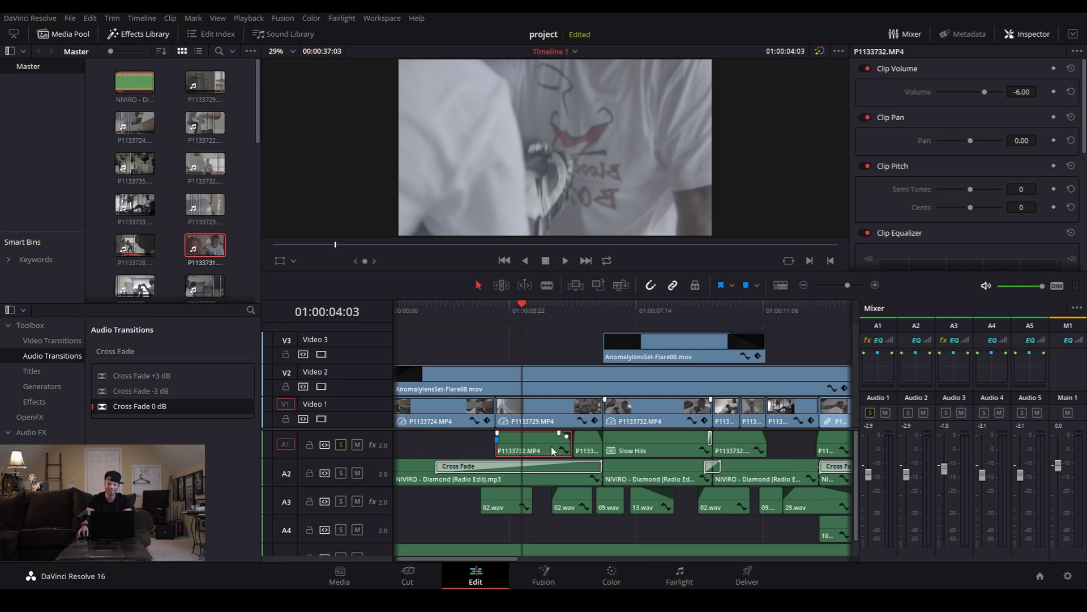
scroll(962, 181, "down", 2)
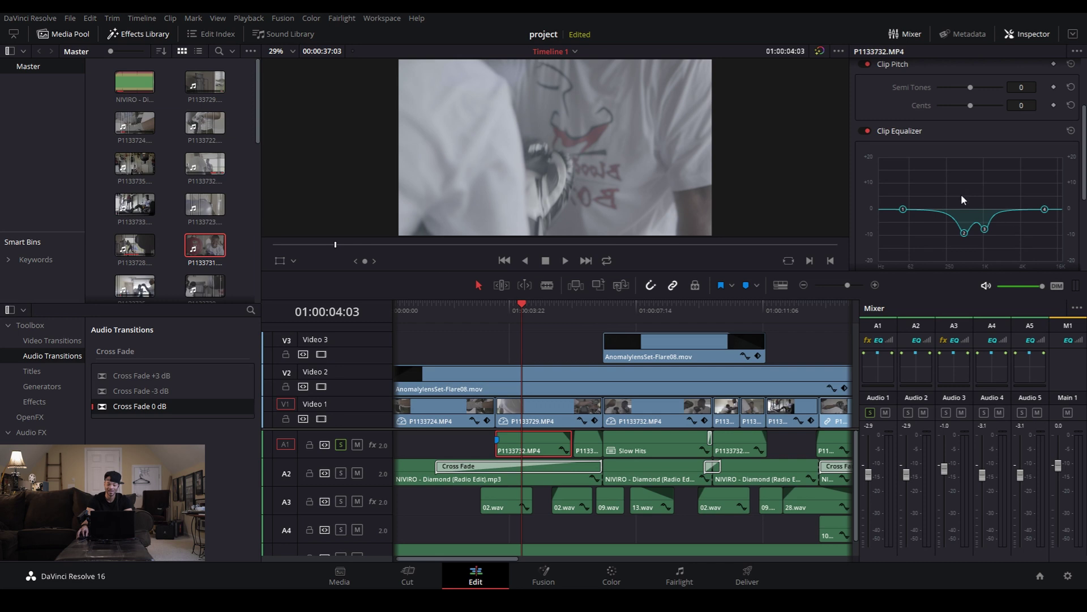
left_click(868, 134)
left_click(496, 310)
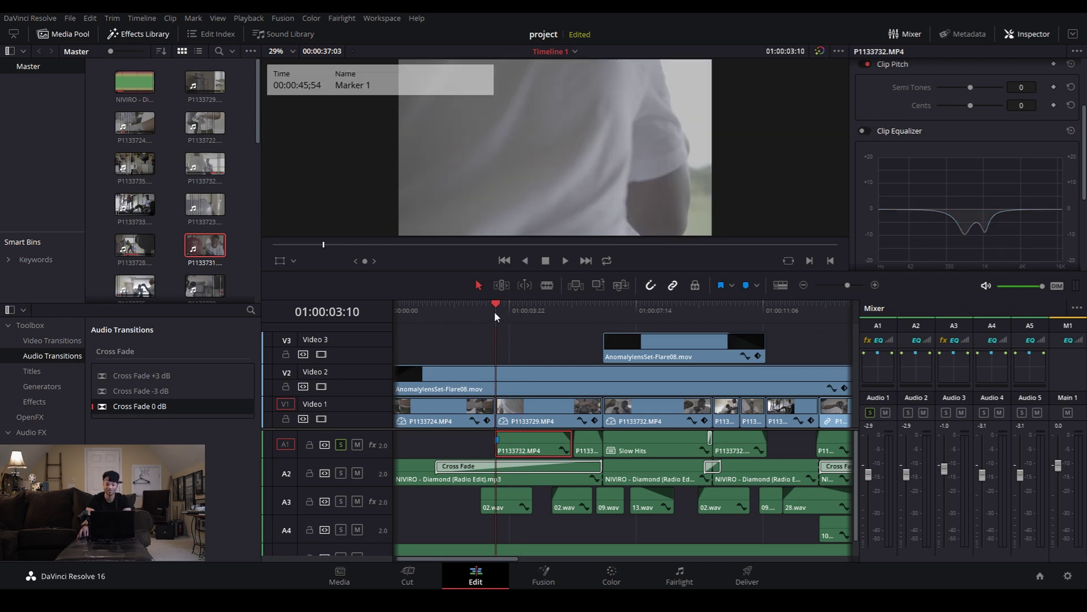
key("space")
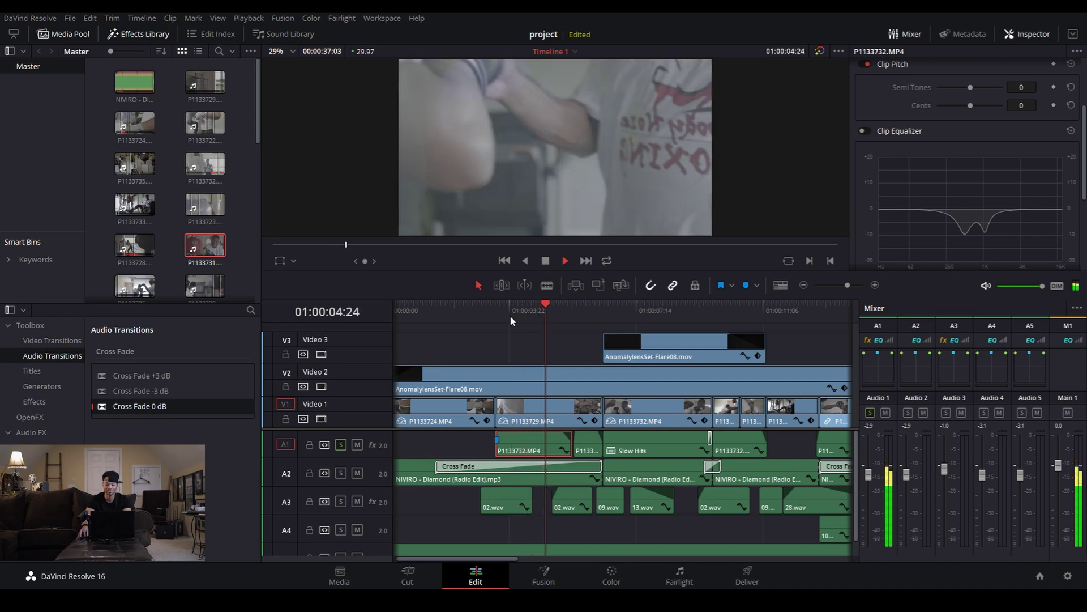
key("space")
left_click(868, 131)
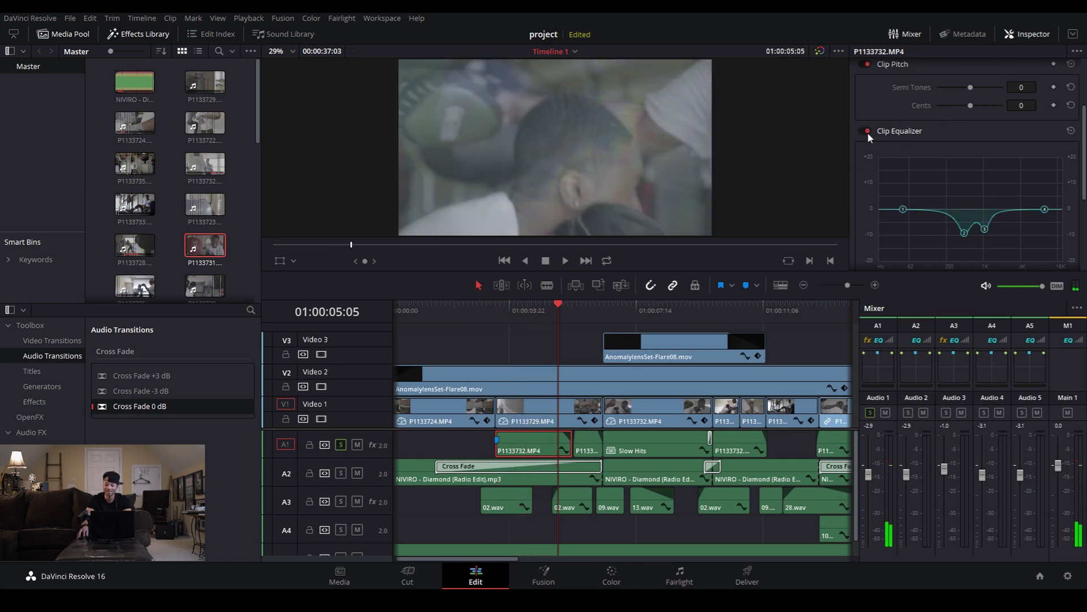
left_click(498, 308)
key("space")
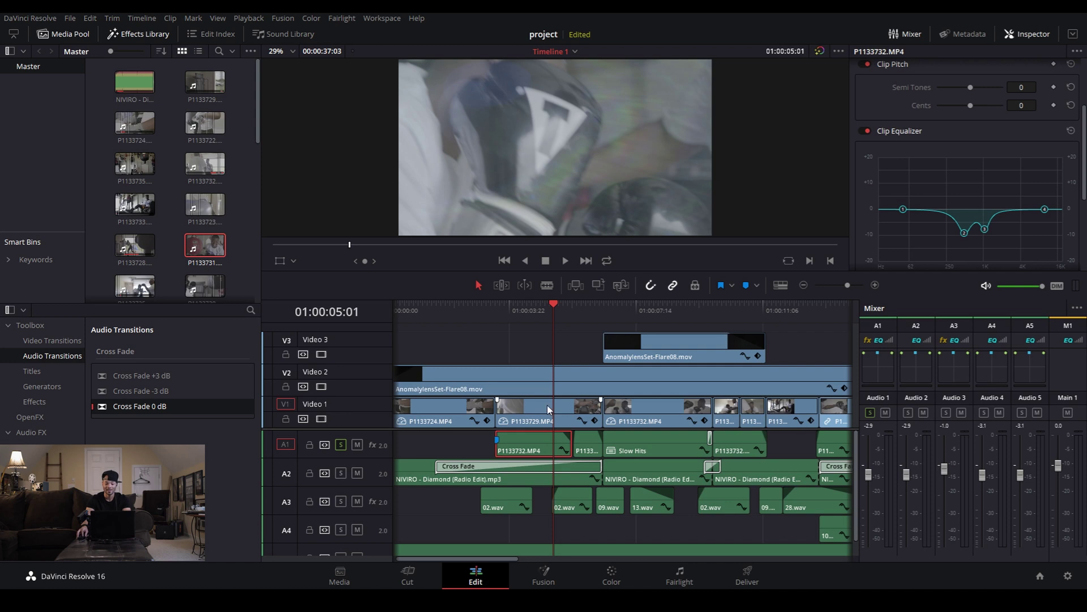
scroll(478, 484, "down", 1)
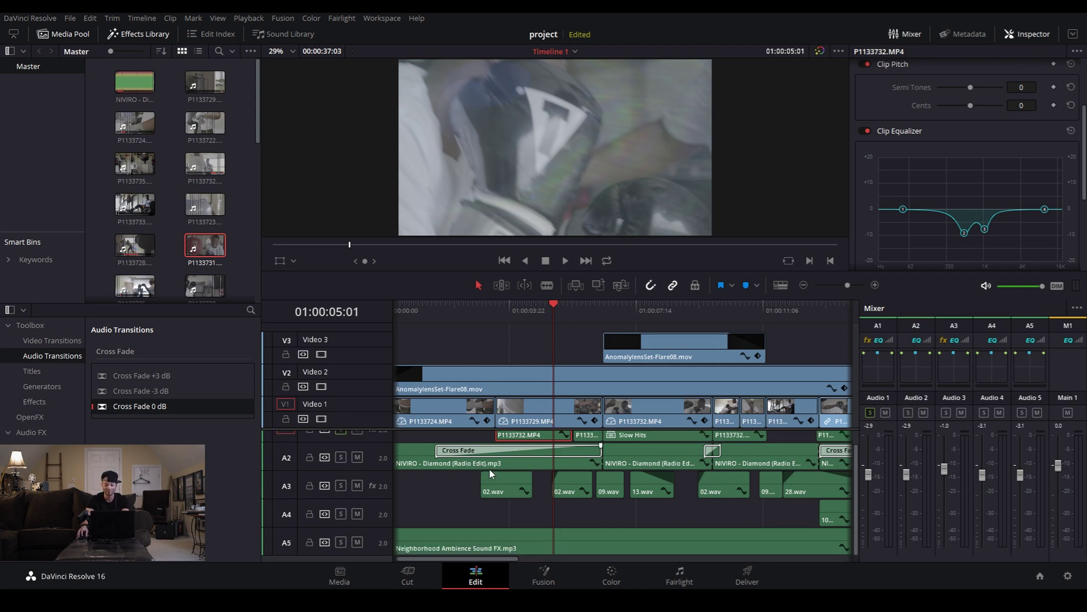
scroll(513, 479, "up", 1)
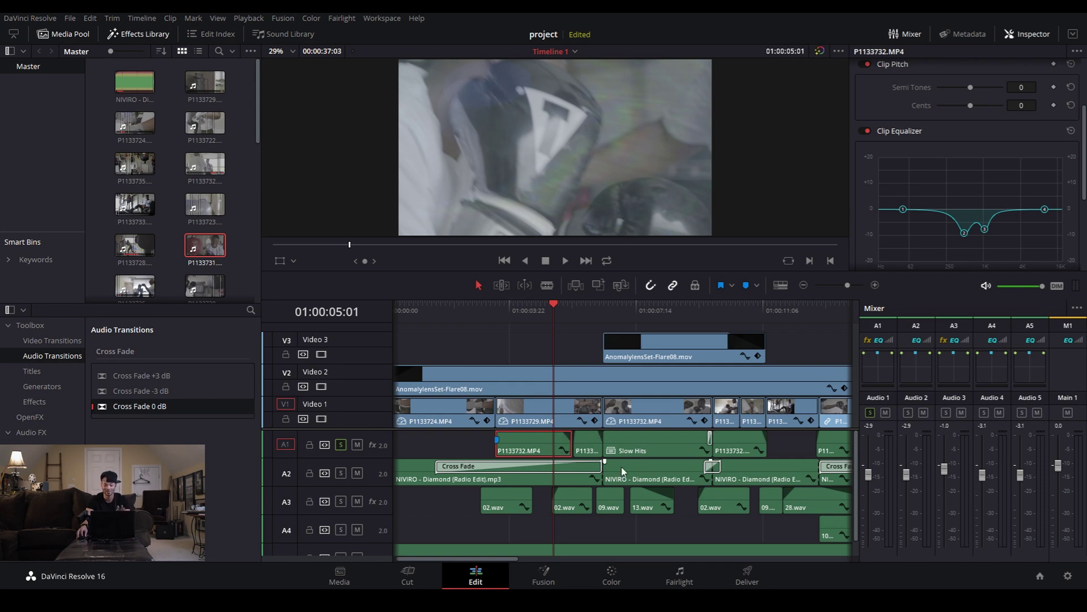
scroll(566, 482, "down", 1)
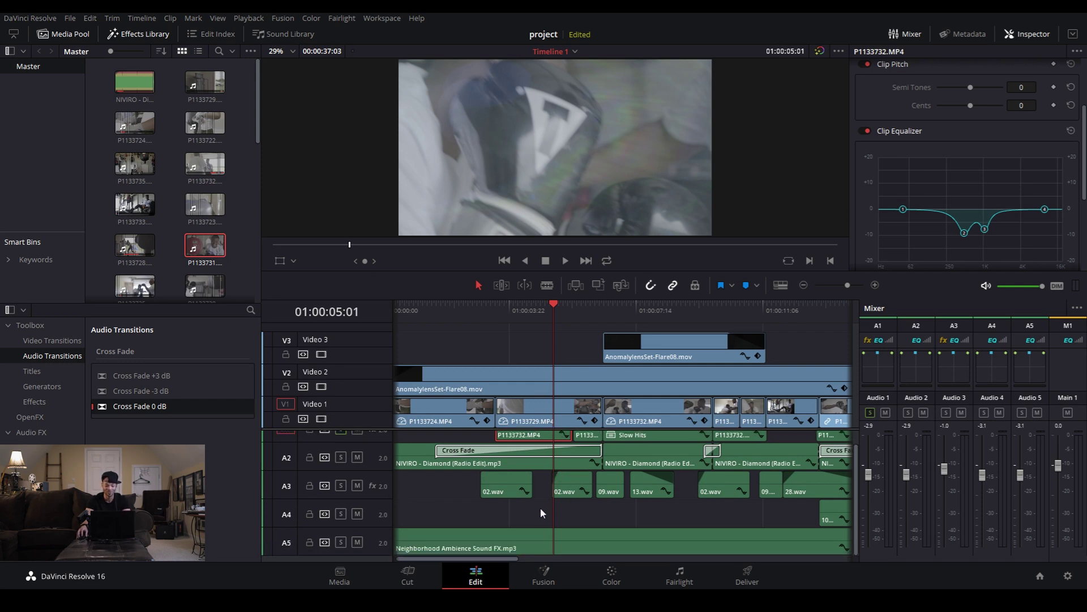
scroll(725, 497, "up", 1)
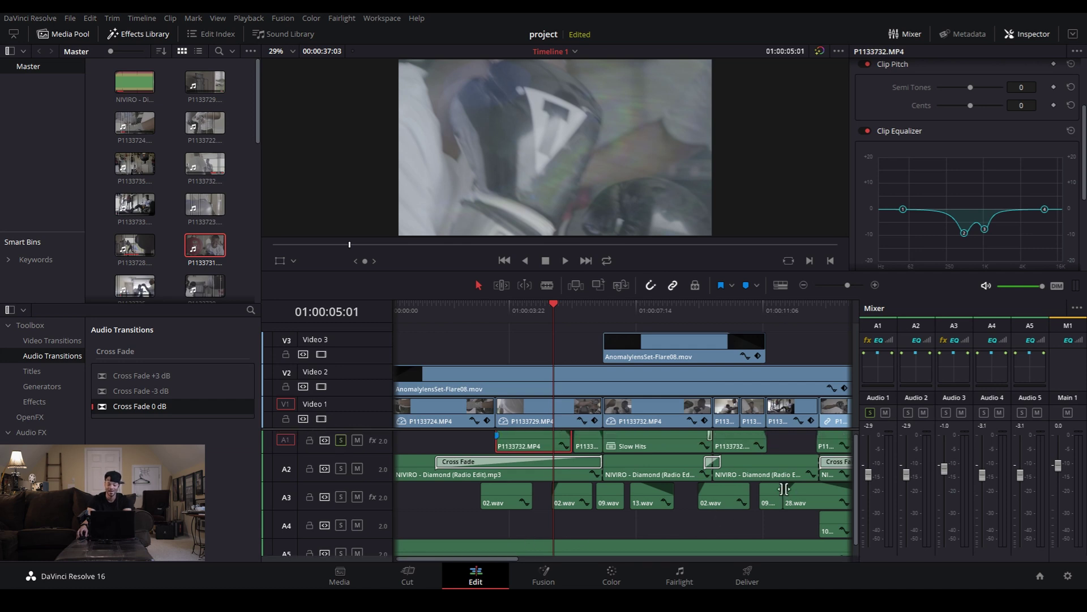
scroll(453, 470, "up", 1)
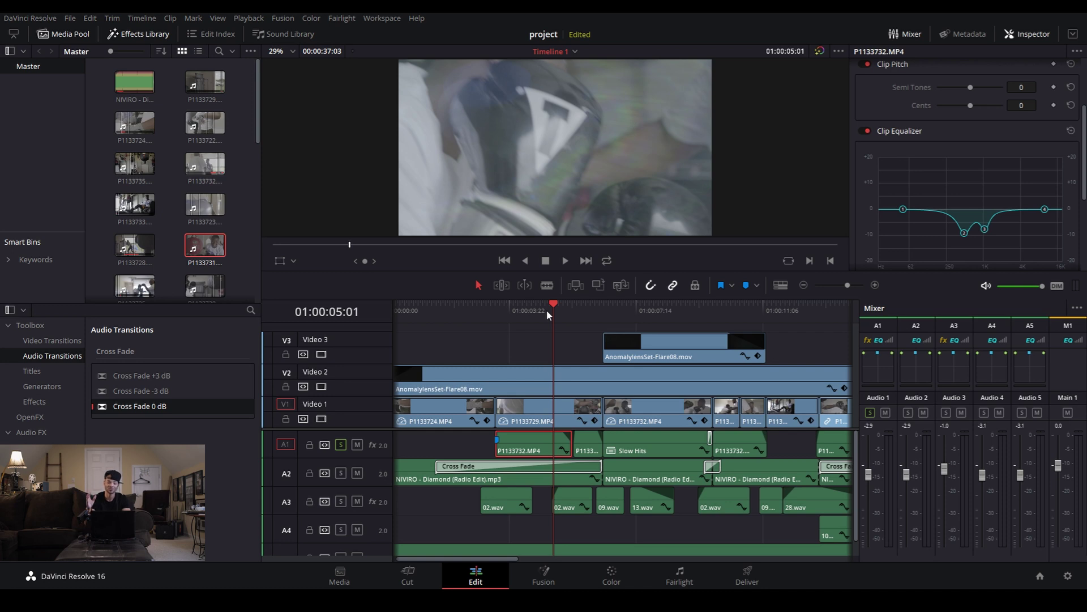
- Select the Slow Hits clip on A1 and play it from 01:00:05:19 to hear its -8 semitone sound
left_click(606, 310)
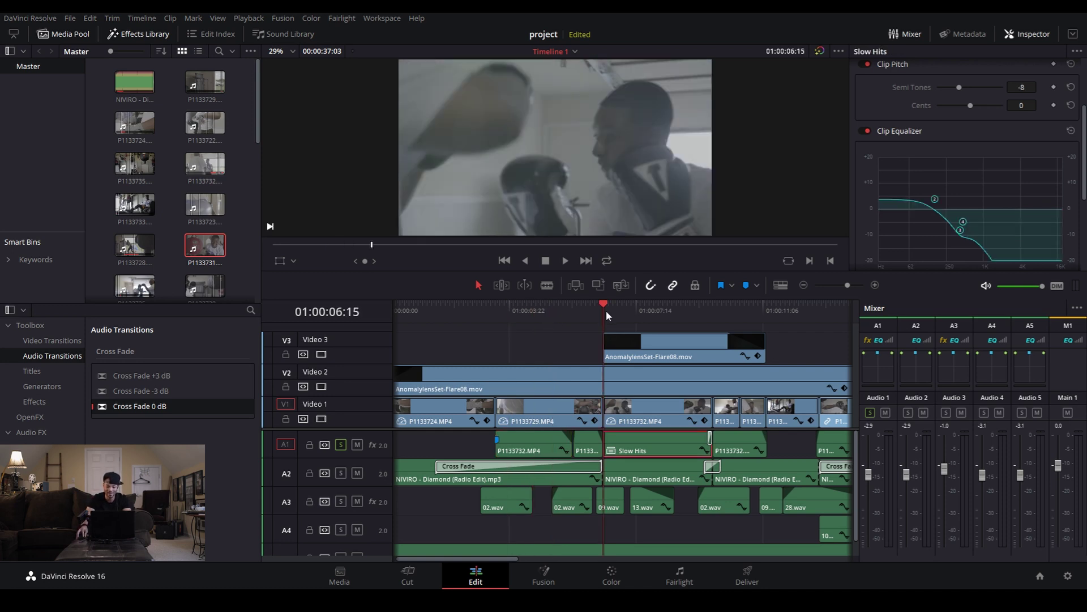
left_click(626, 311)
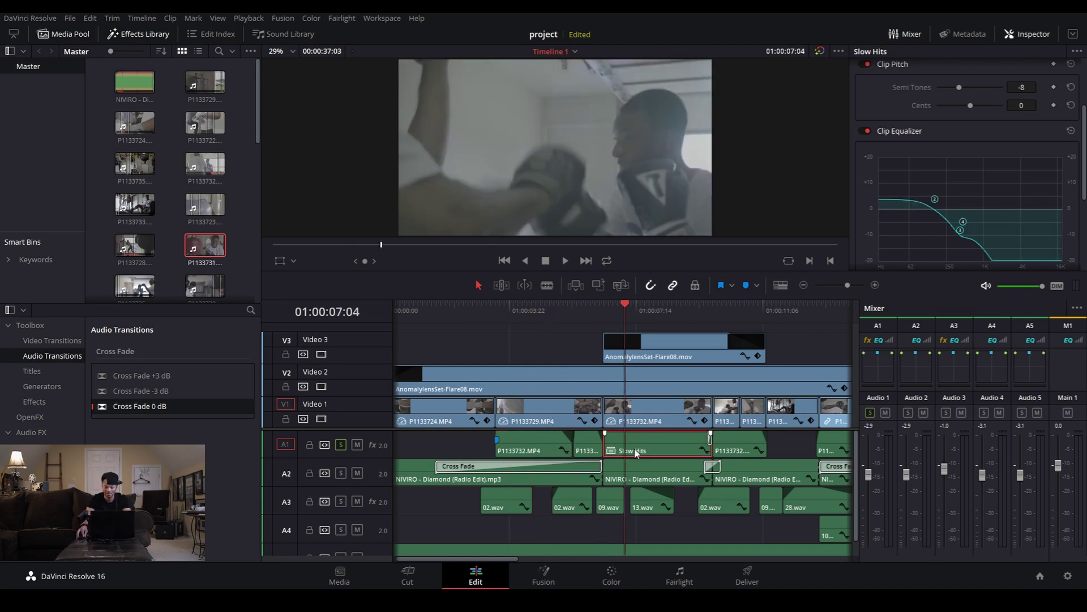
left_click(574, 312)
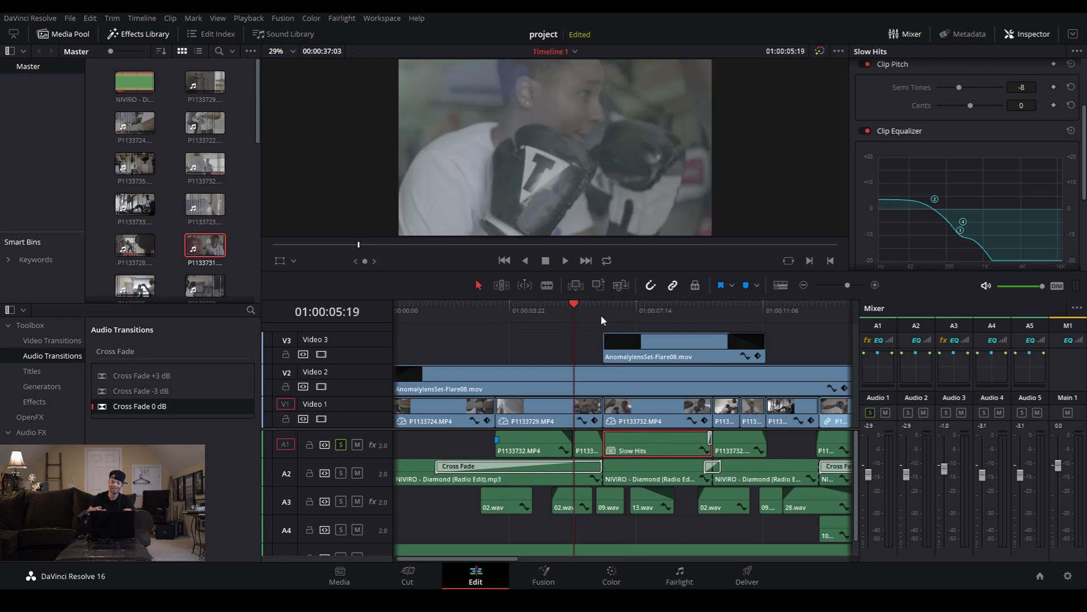
key("space")
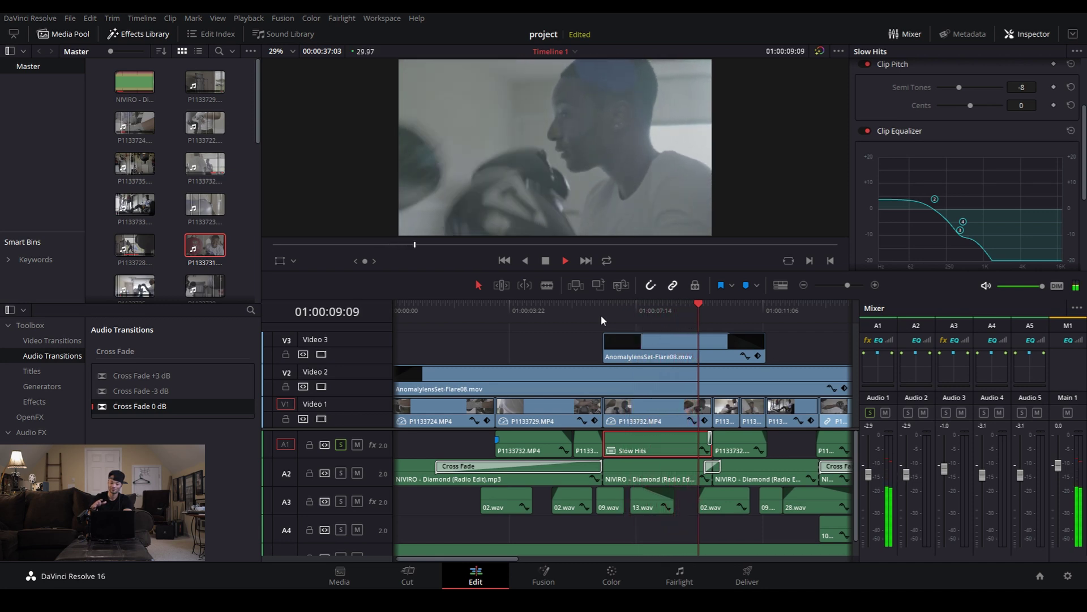
key("space")
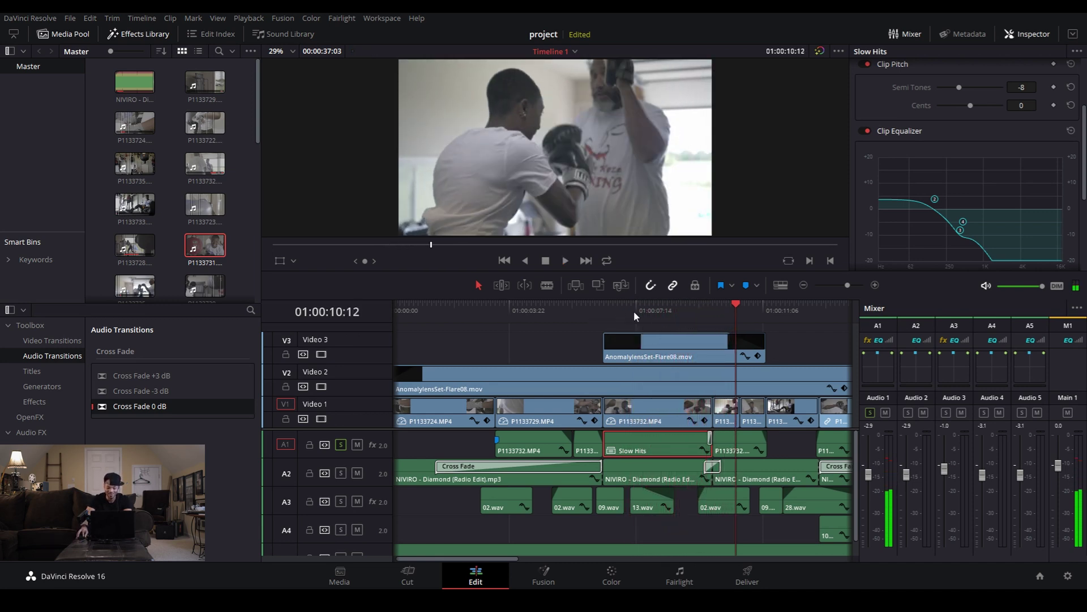
right_click(633, 451)
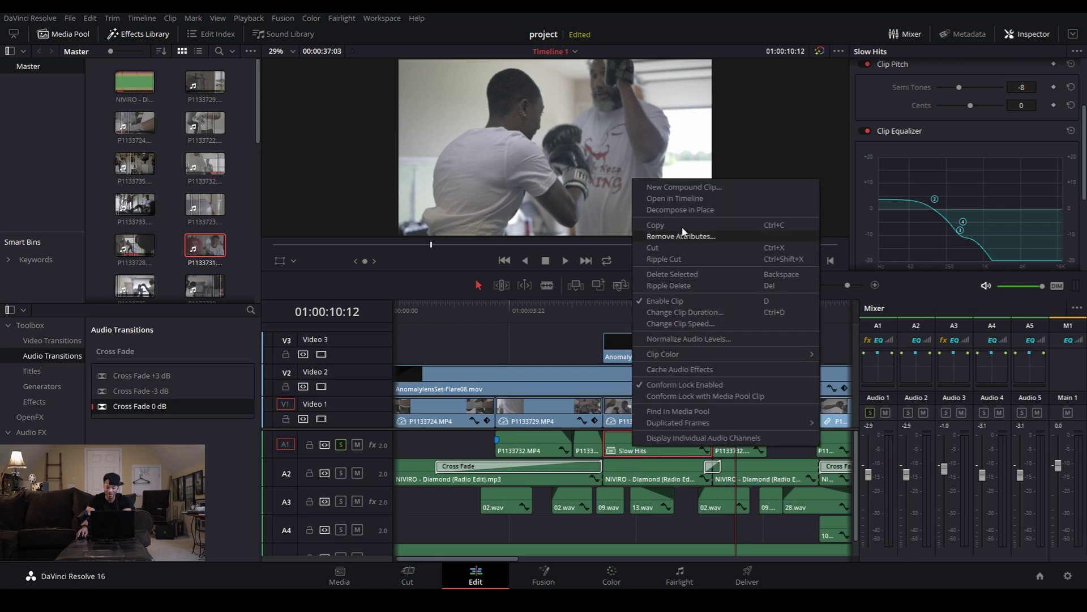
- Open the Slow Hits compound clip, zoom in on its hits and make Audio 1 taller
left_click(675, 198)
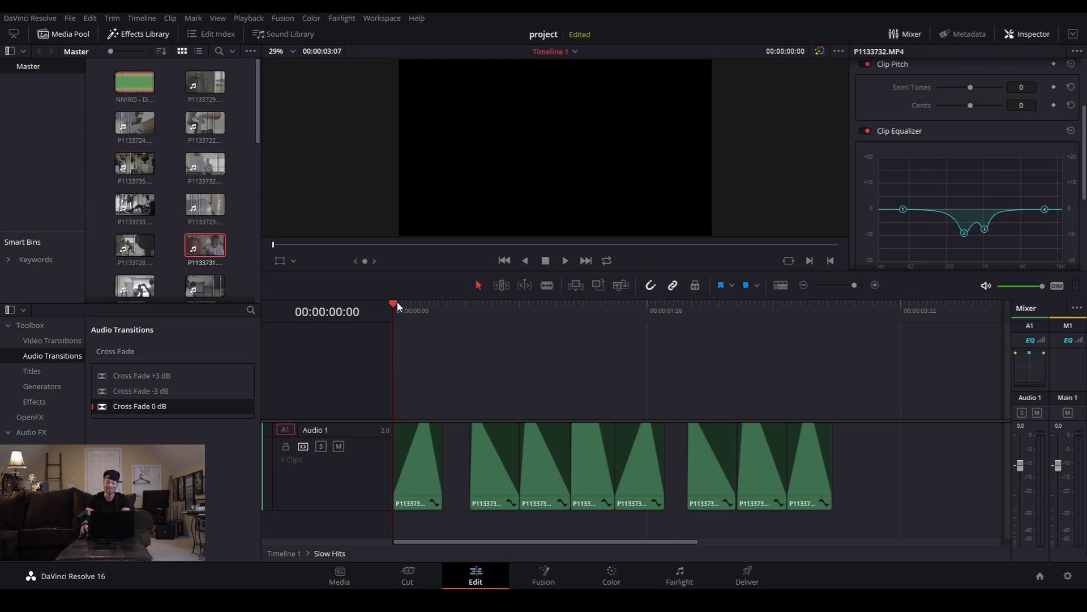
left_click(424, 463)
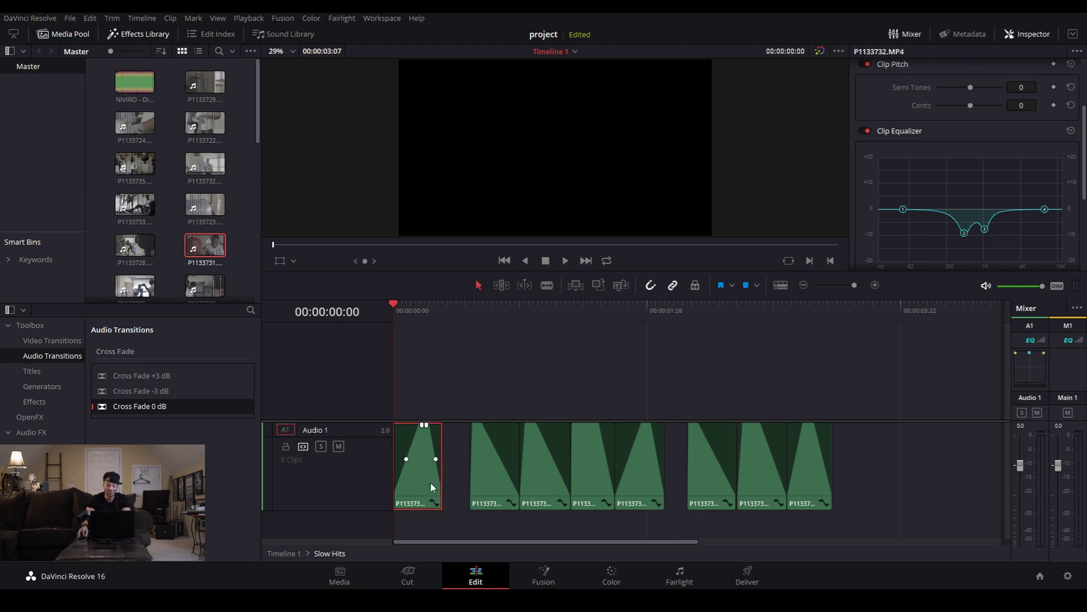
left_click(876, 285)
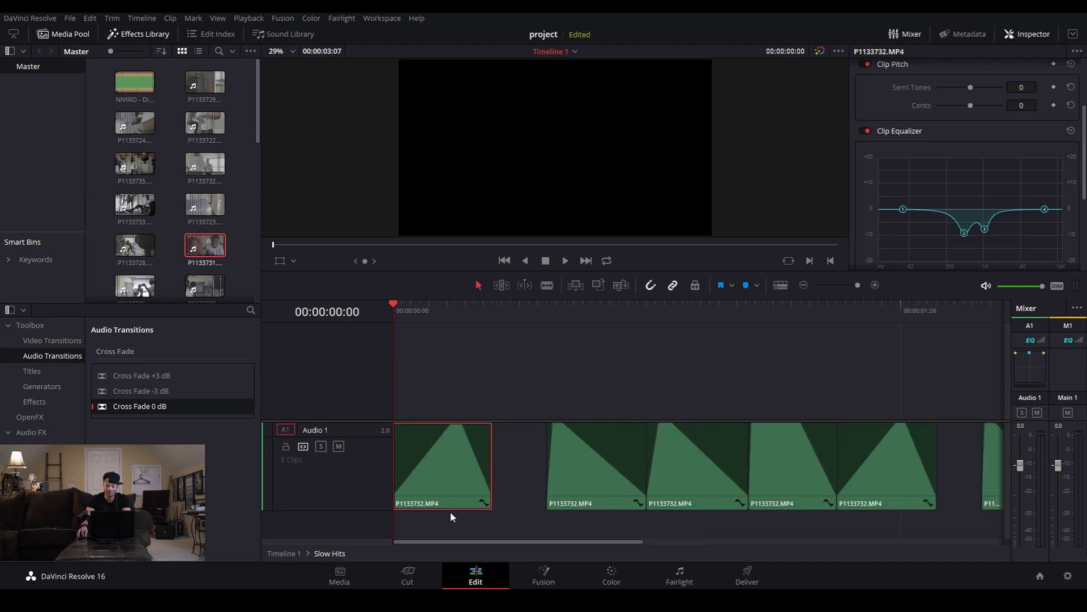
left_click_drag(364, 510, 367, 526)
- Play the hit sequence, zoom out so all eight hits fit, and replay from the start
mouse_move(464, 451)
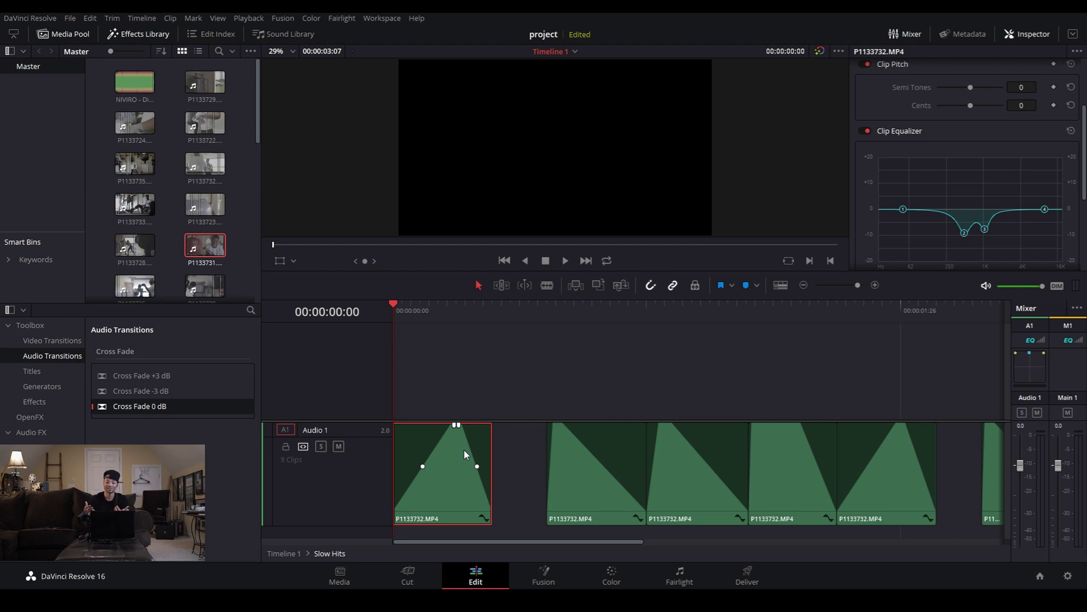
key("space")
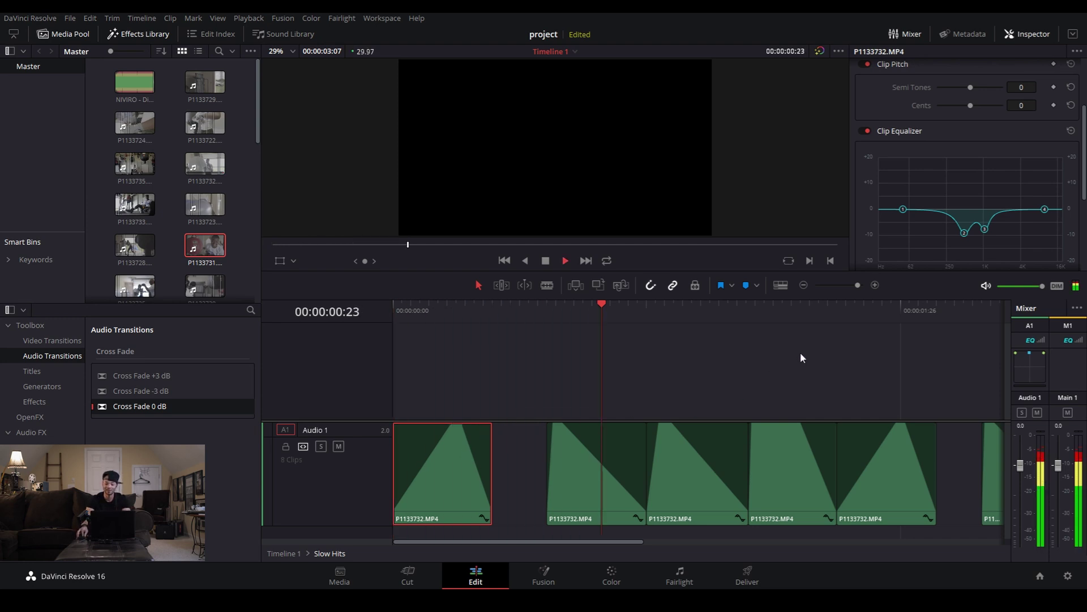
left_click(804, 285)
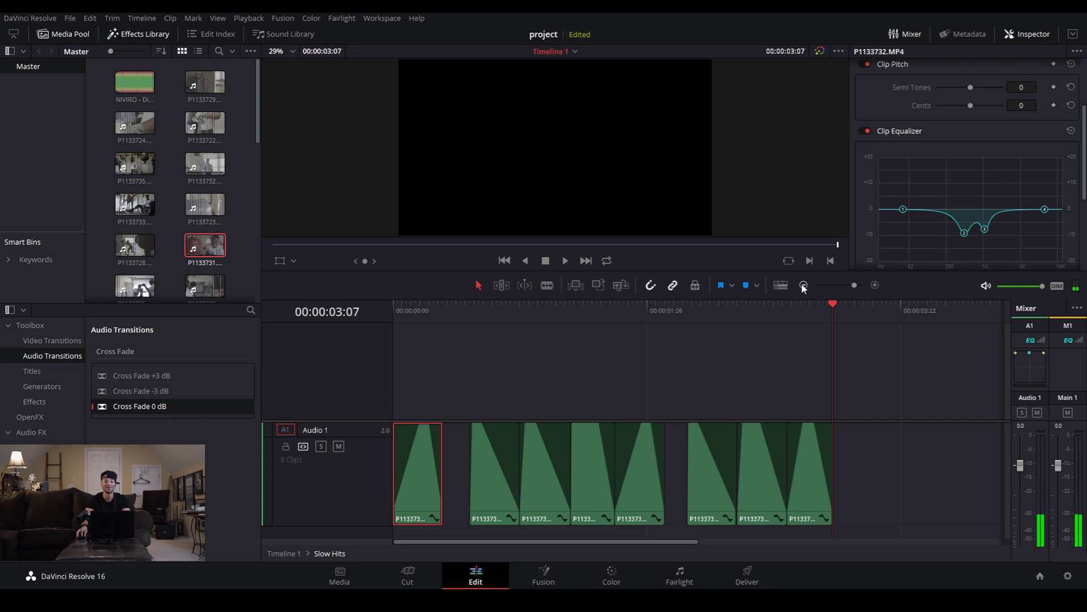
key("Home")
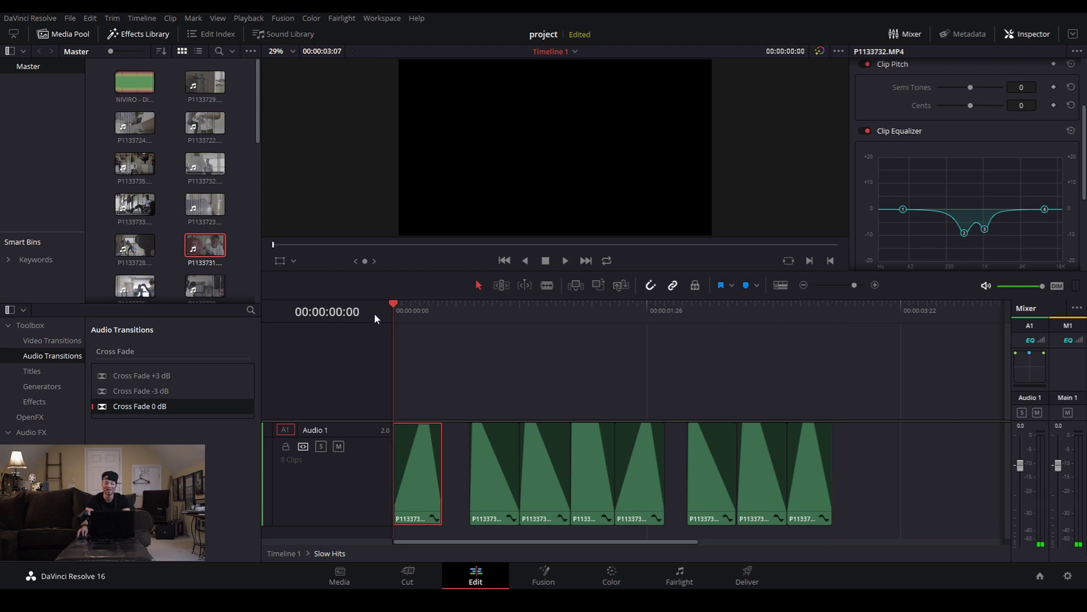
key("space")
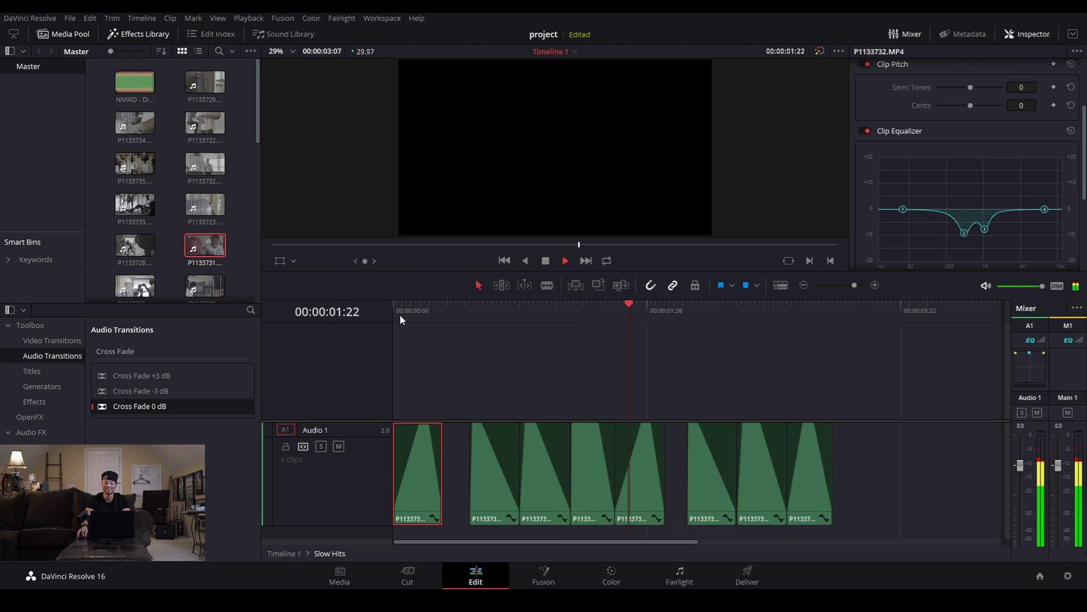
key("space")
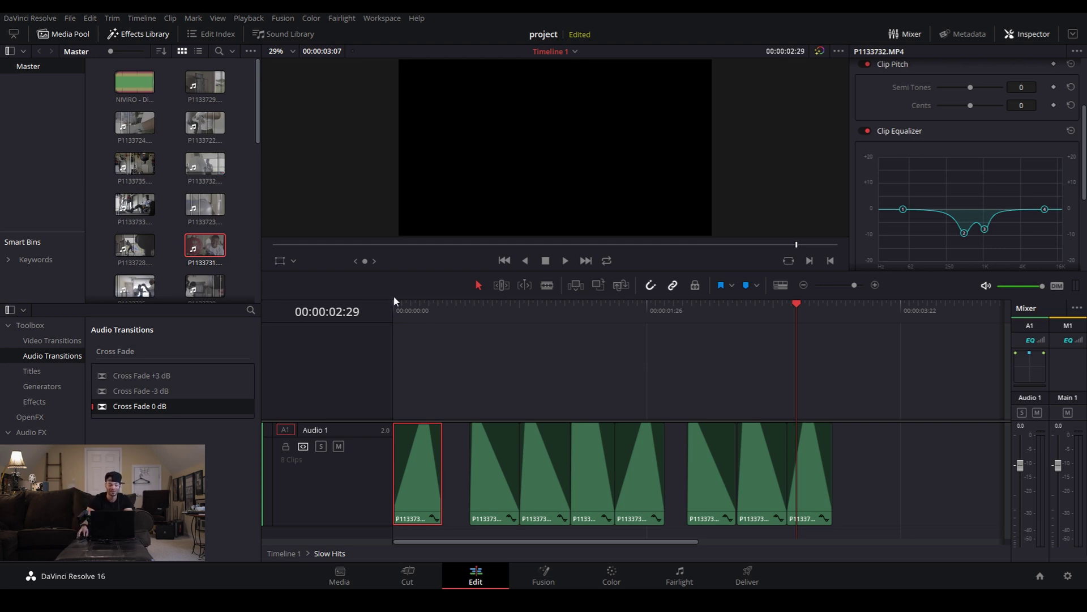
scroll(219, 193, "down", 8)
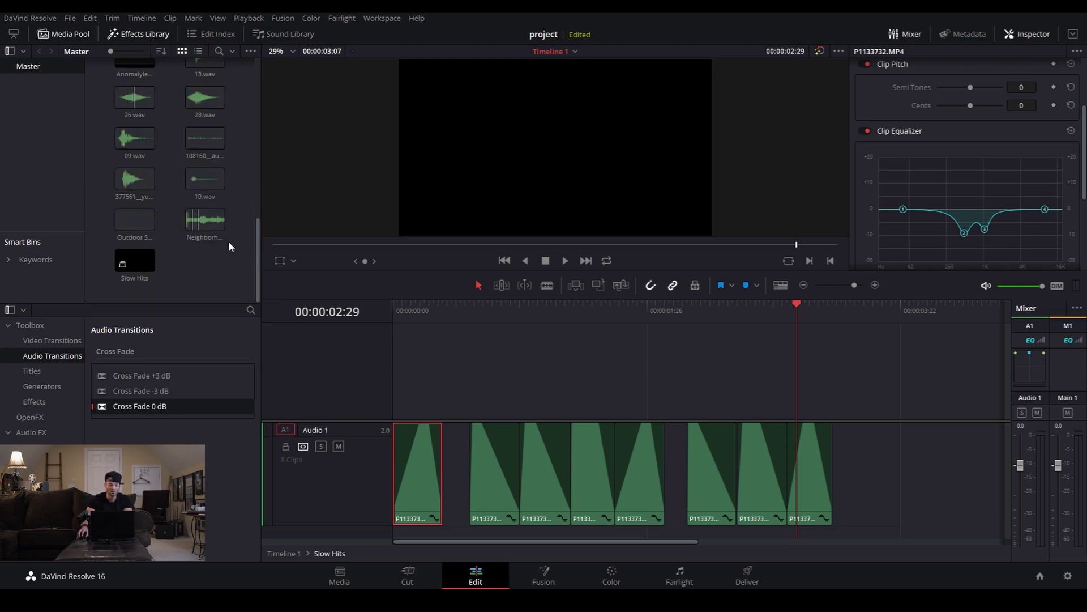
- Reopen Timeline 1 from the Media Pool and select Slow Hits on A1, playhead at 01:00:07:03
scroll(162, 260, "up", 5)
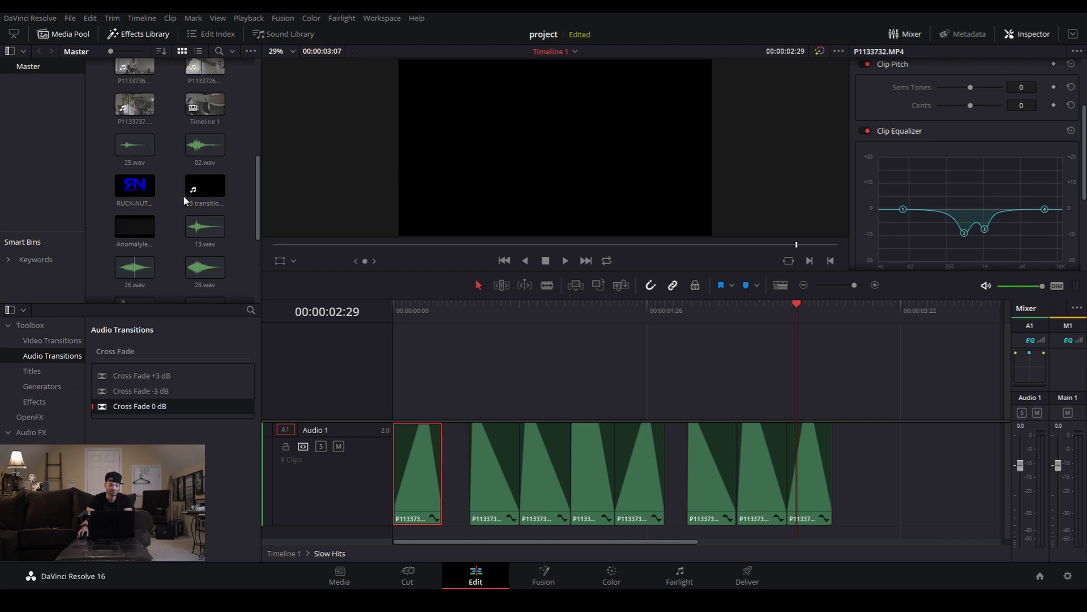
scroll(175, 222, "down", 3)
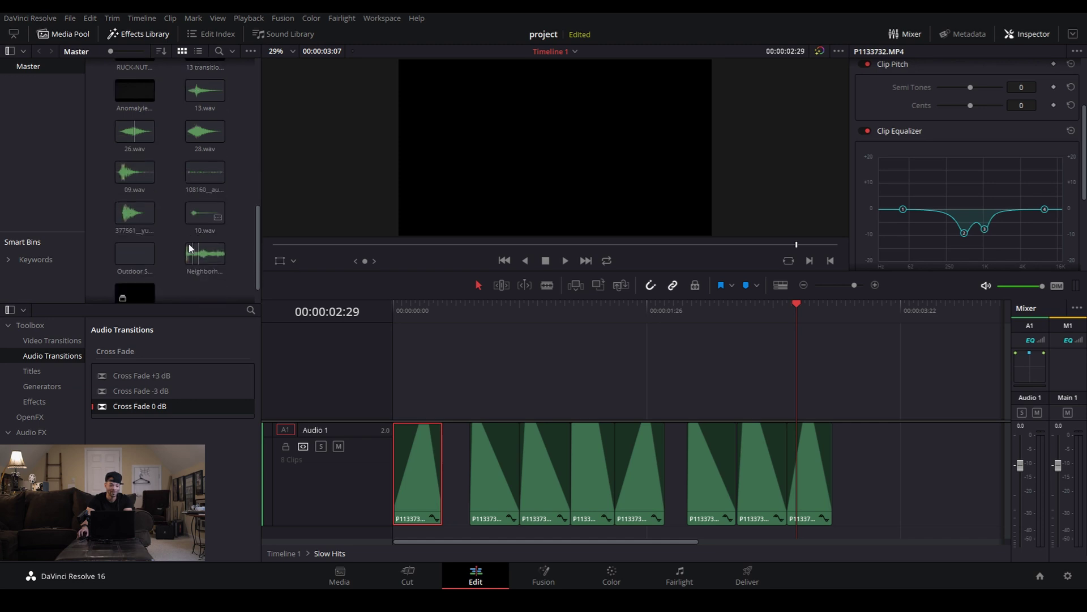
scroll(189, 222, "up", 5)
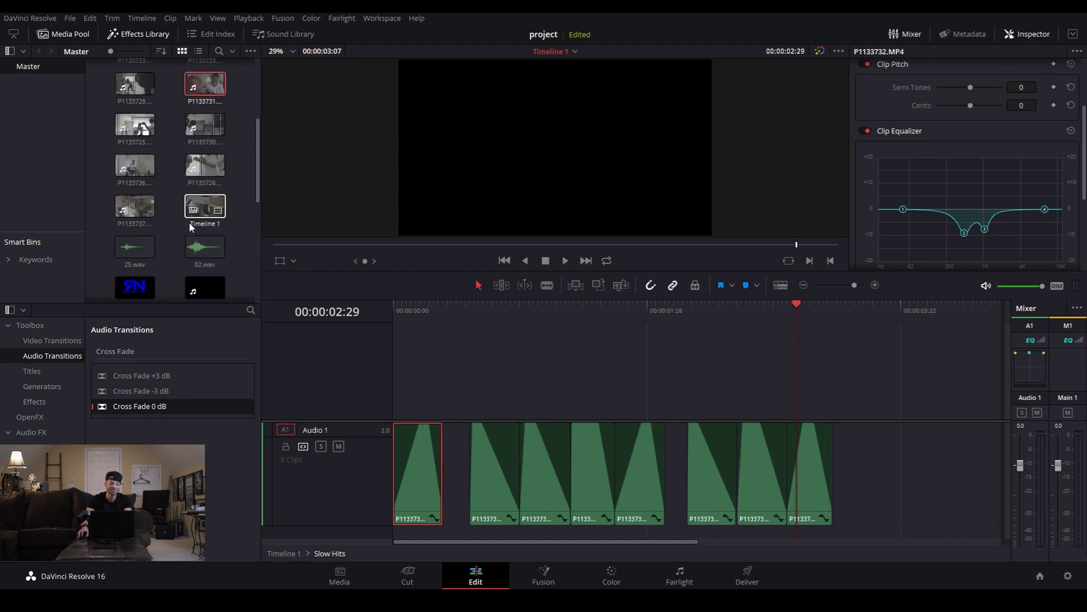
left_click(222, 208)
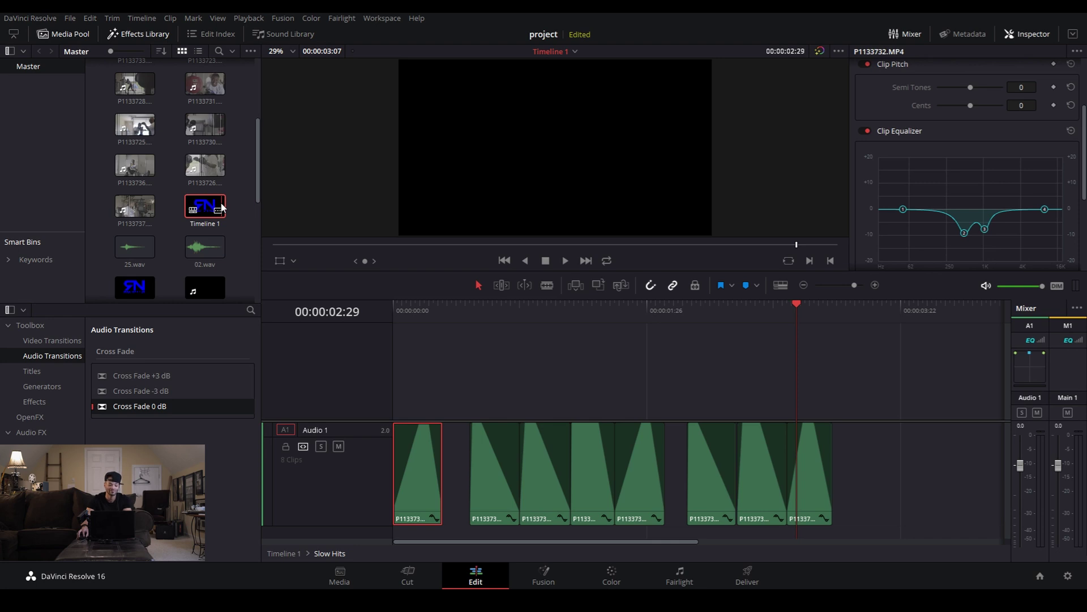
double_click(222, 207)
left_click(582, 307)
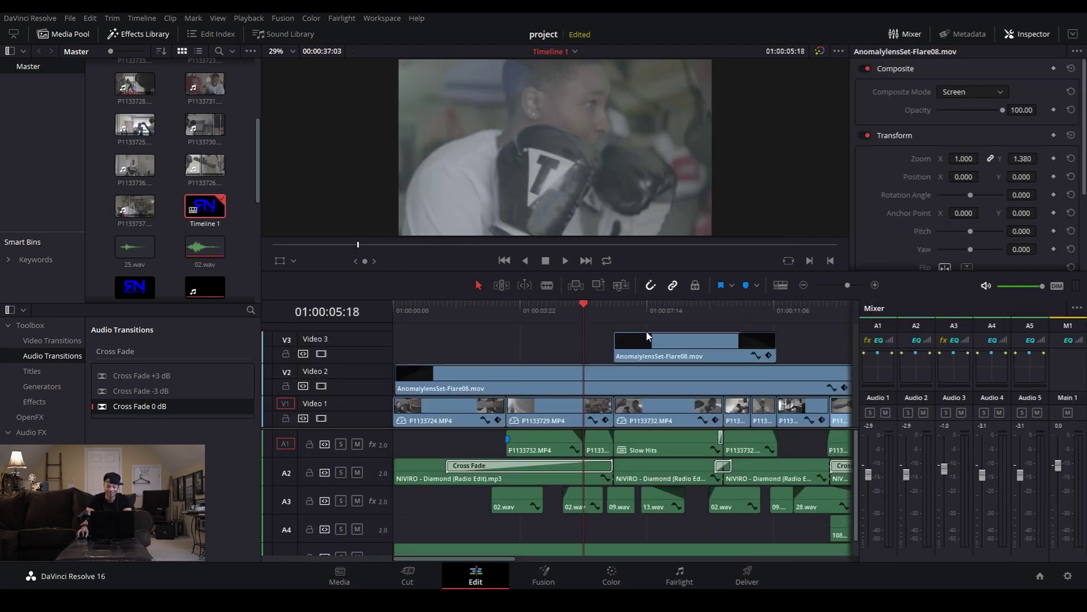
left_click(652, 446)
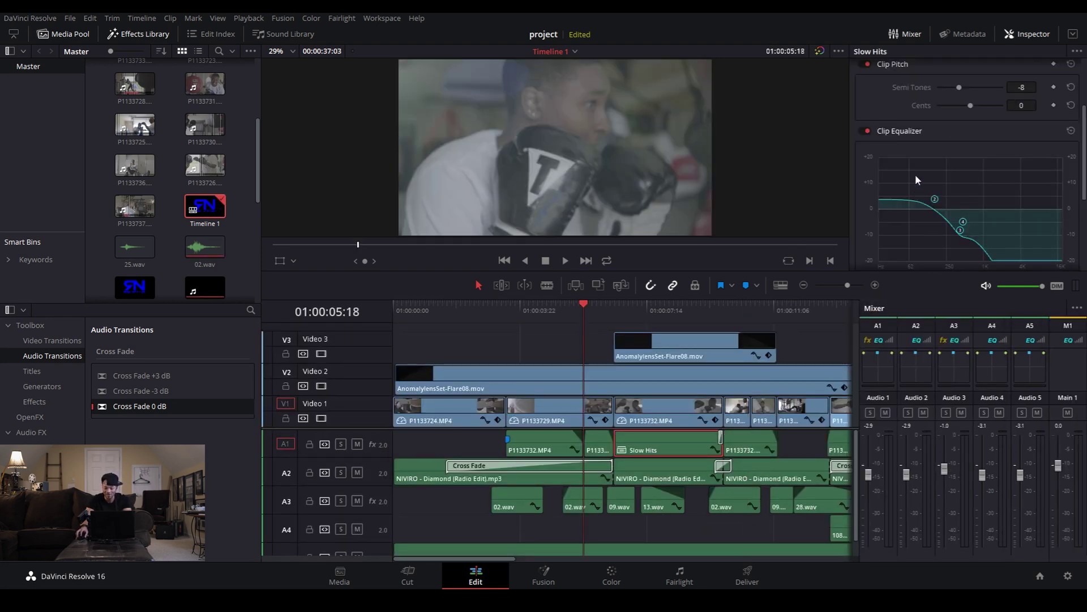
left_click(629, 309)
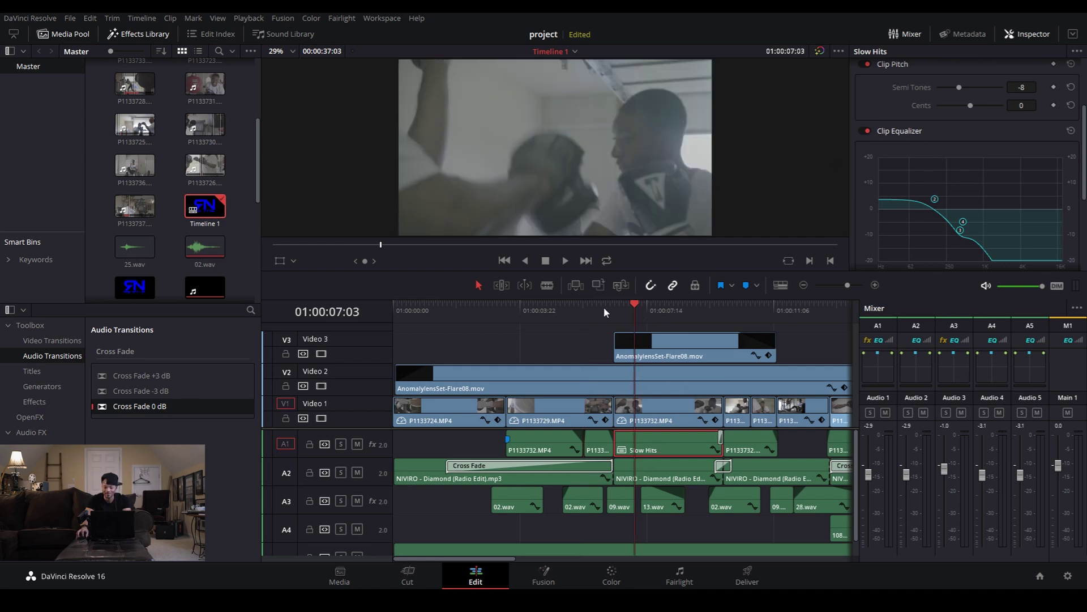
scroll(993, 229, "down", 2)
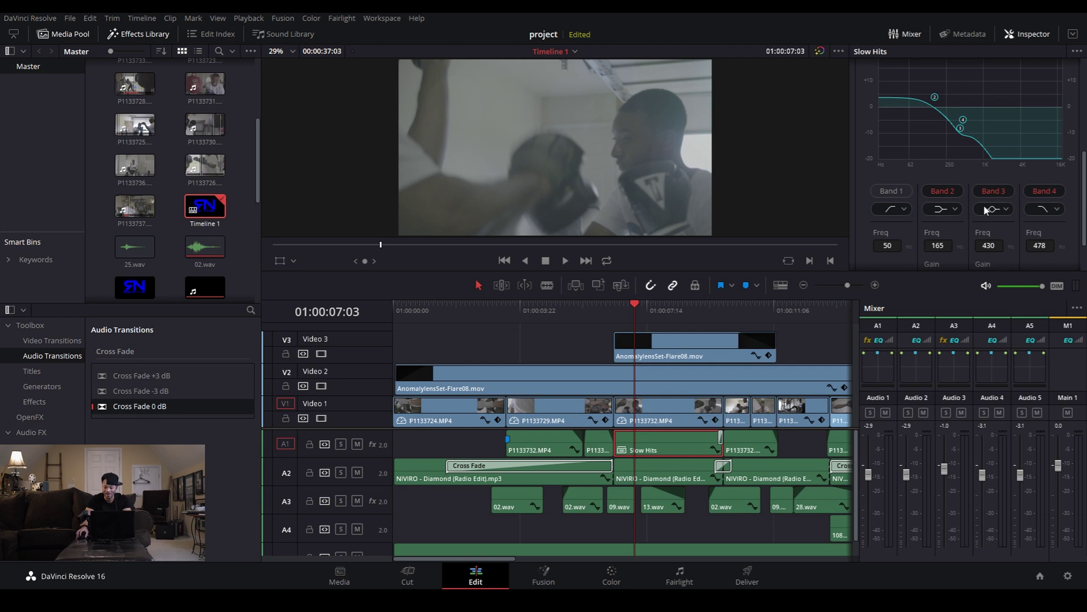
scroll(984, 205, "up", 2)
left_click(864, 131)
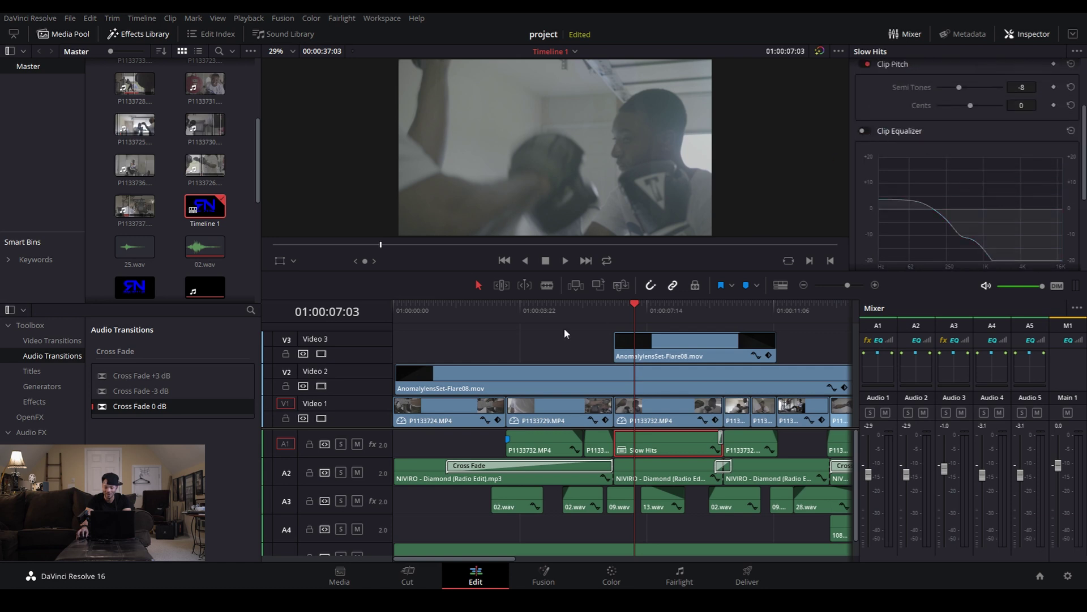
left_click(603, 311)
key("space")
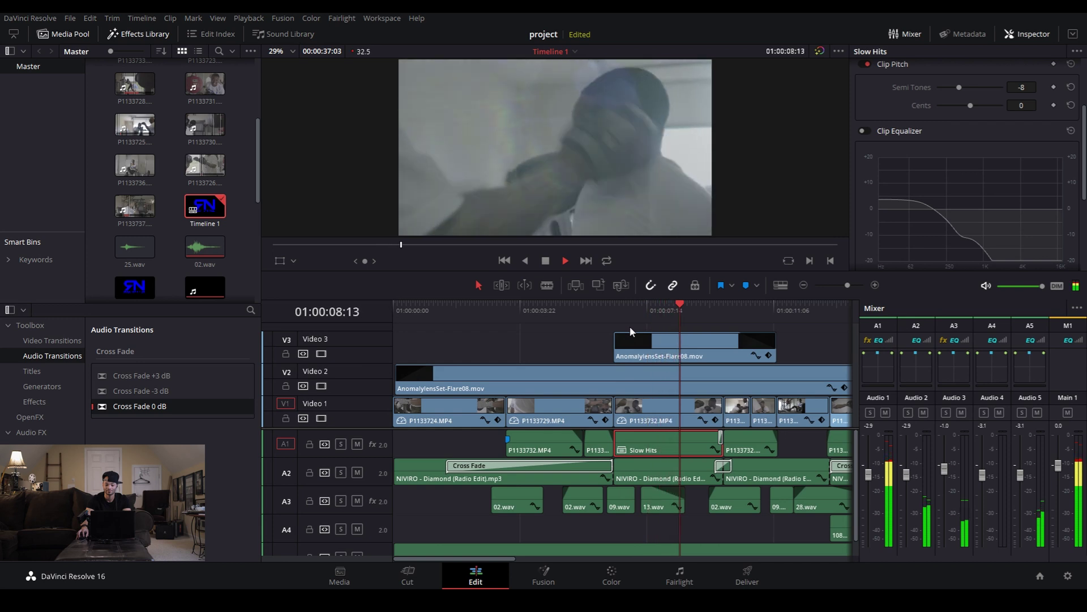
key("space")
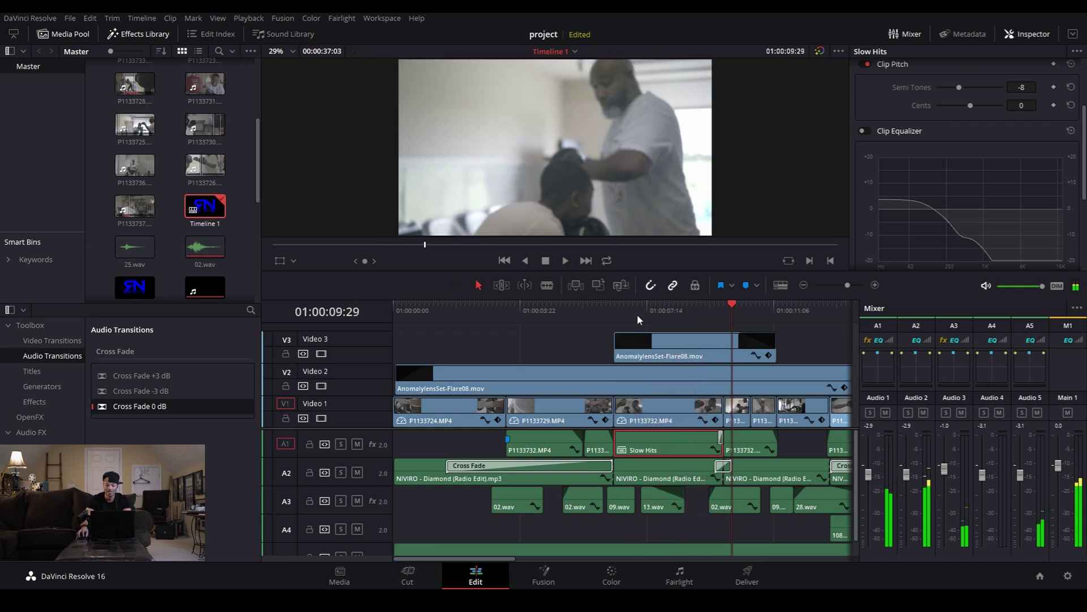
left_click(614, 311)
left_click(874, 285)
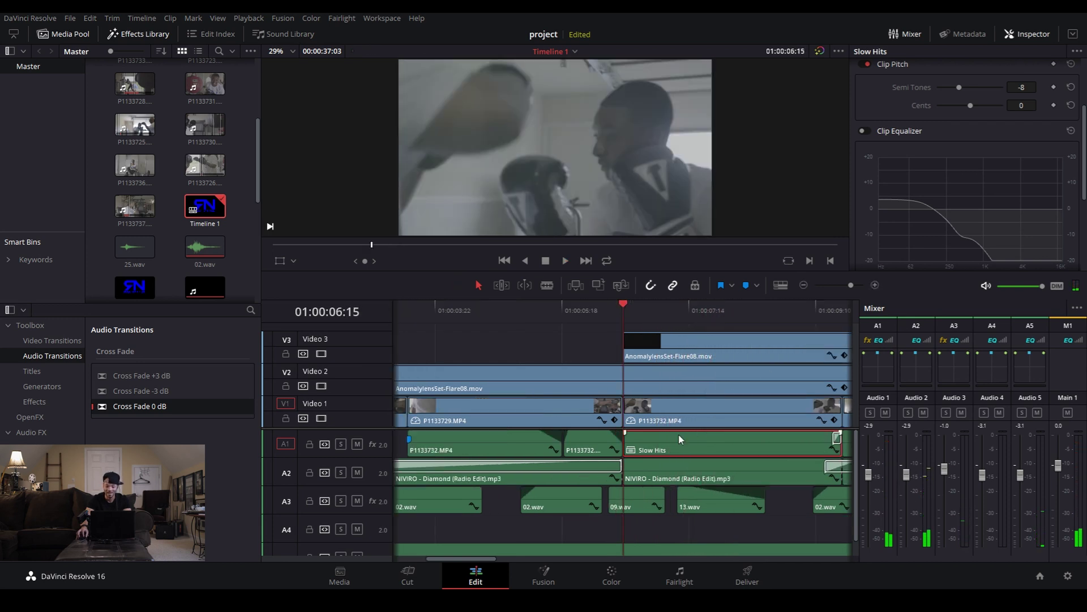
key("Right")
key("Right")
key("Right")
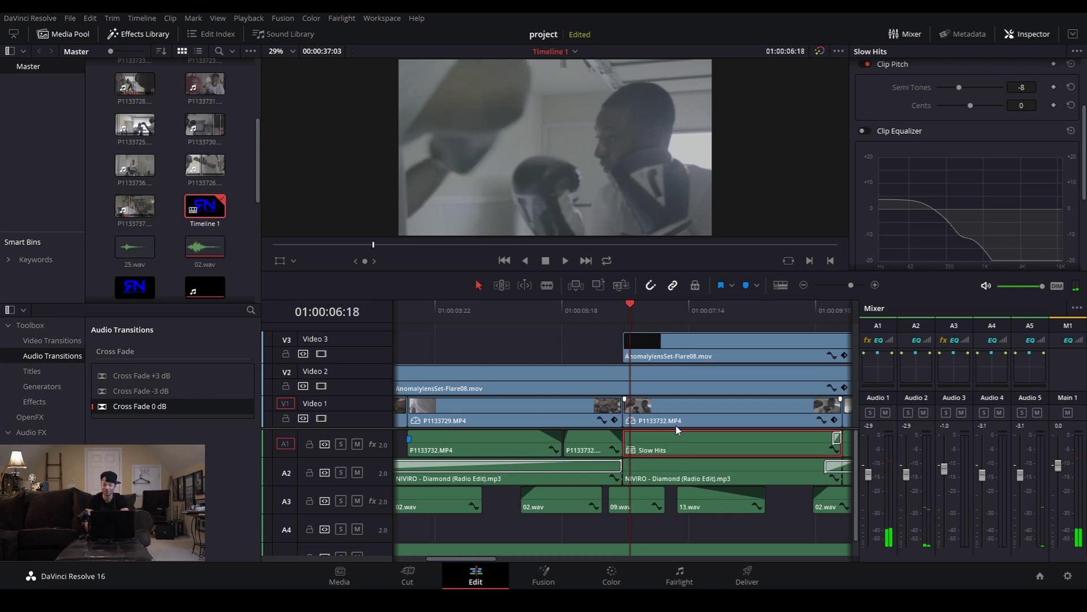
key("Right")
key("Right")
key("Right")
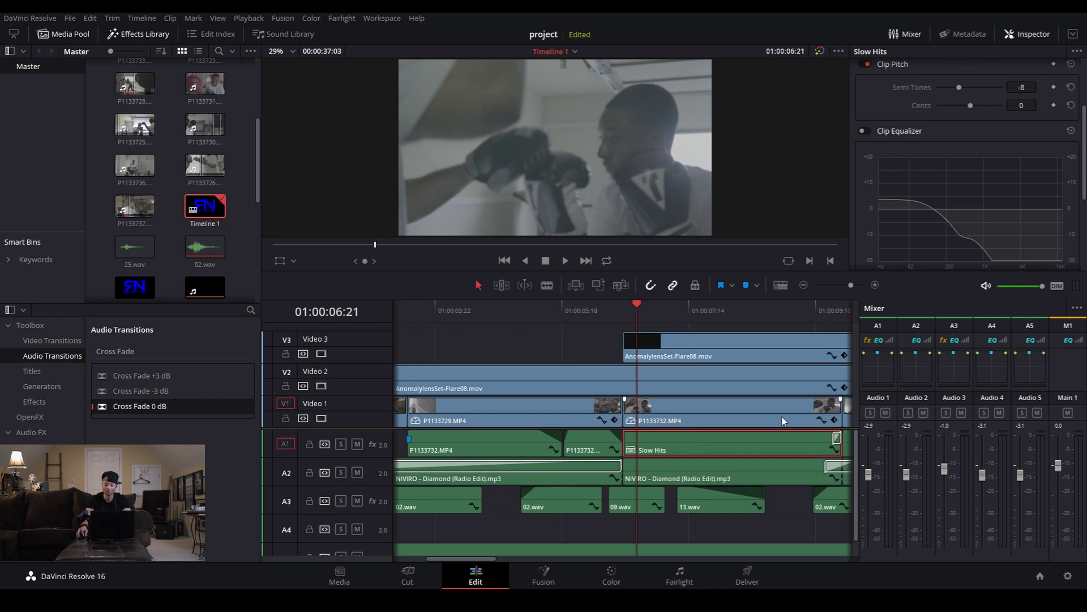
left_click(864, 131)
- Play the hits from 01:00:05:19 with the EQ on, then zoom fully out and return to the start
left_click(804, 286)
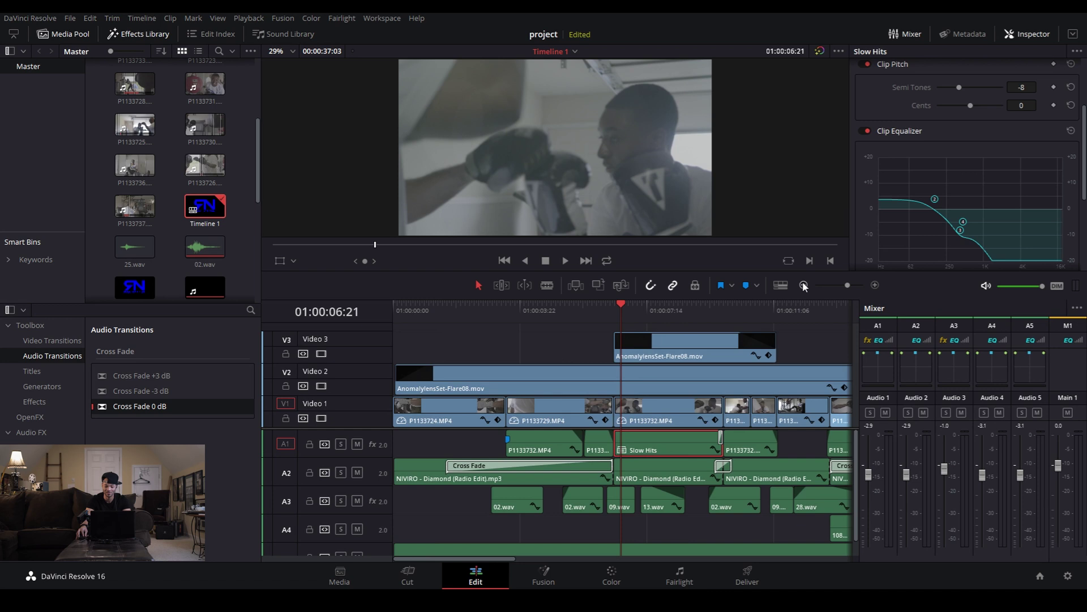
left_click(804, 286)
left_click(493, 311)
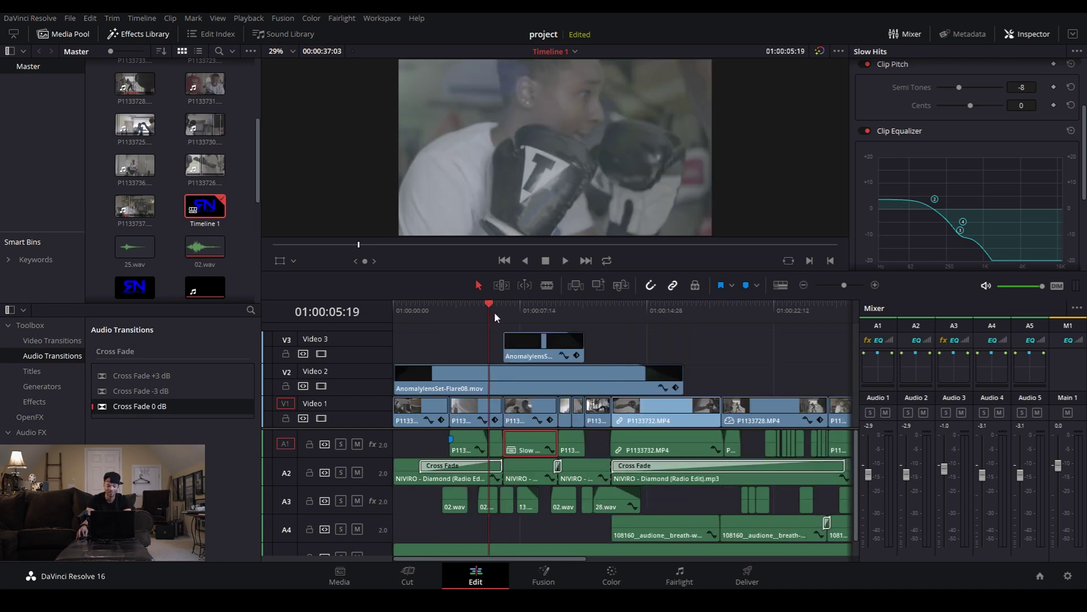
key("space")
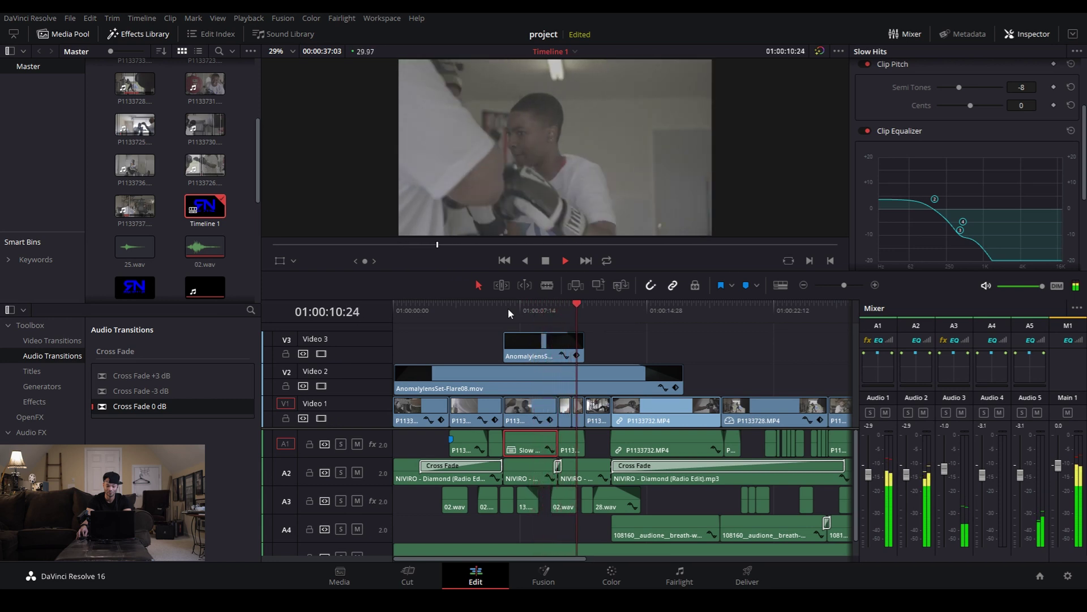
key("space")
left_click(804, 284)
key("Home")
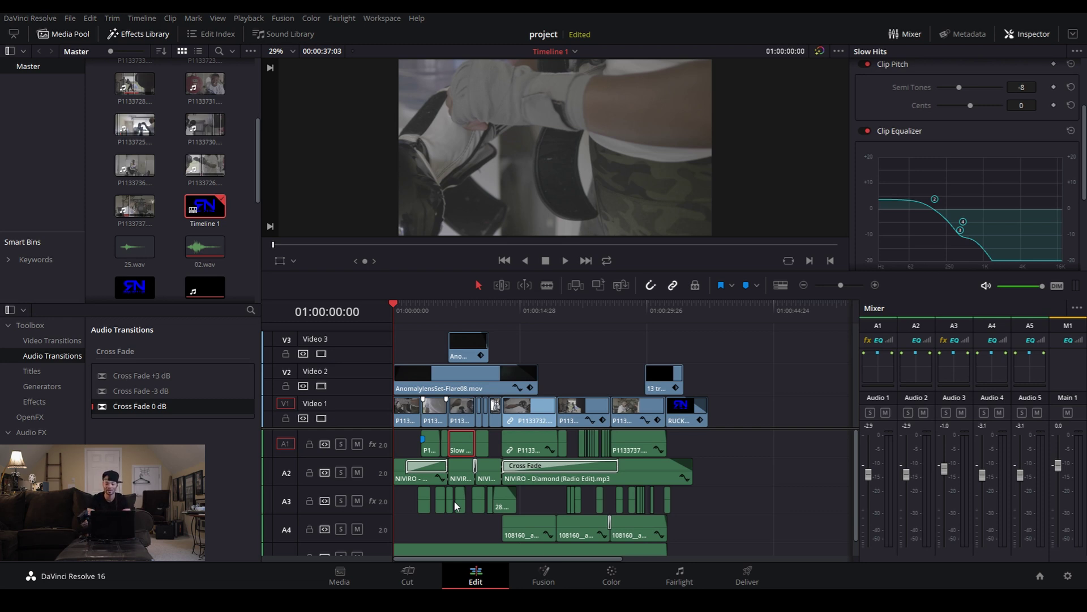
mouse_move(507, 377)
left_click(340, 502)
key("space")
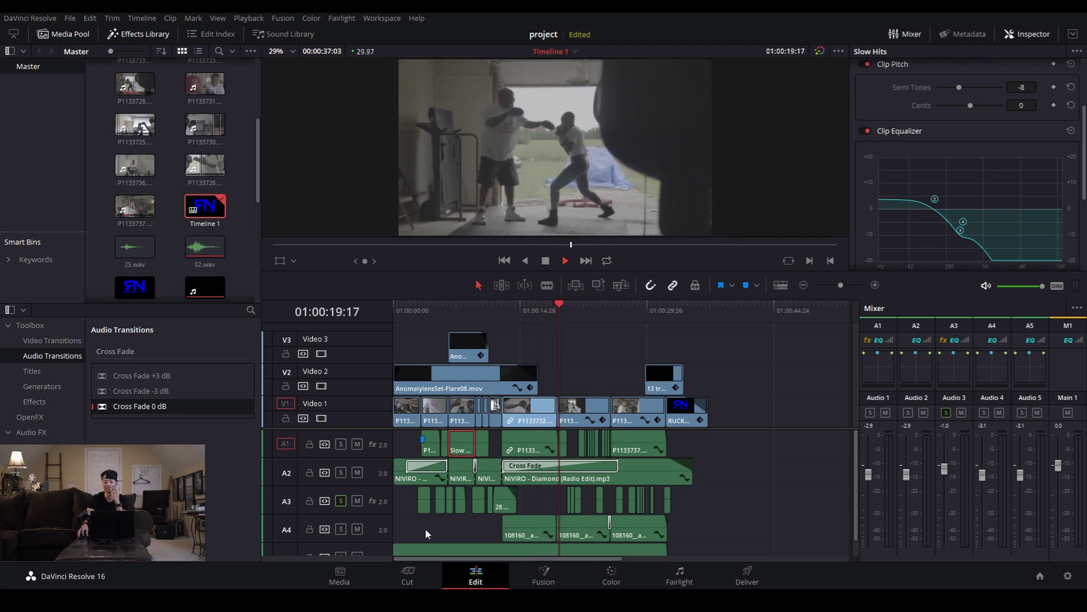
key("space")
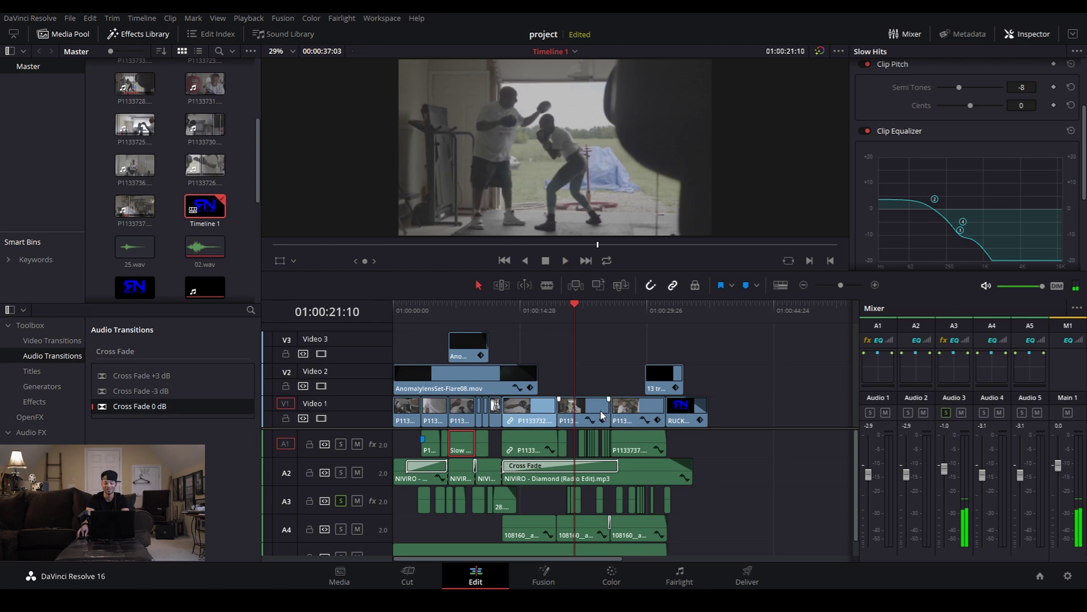
left_click(560, 306)
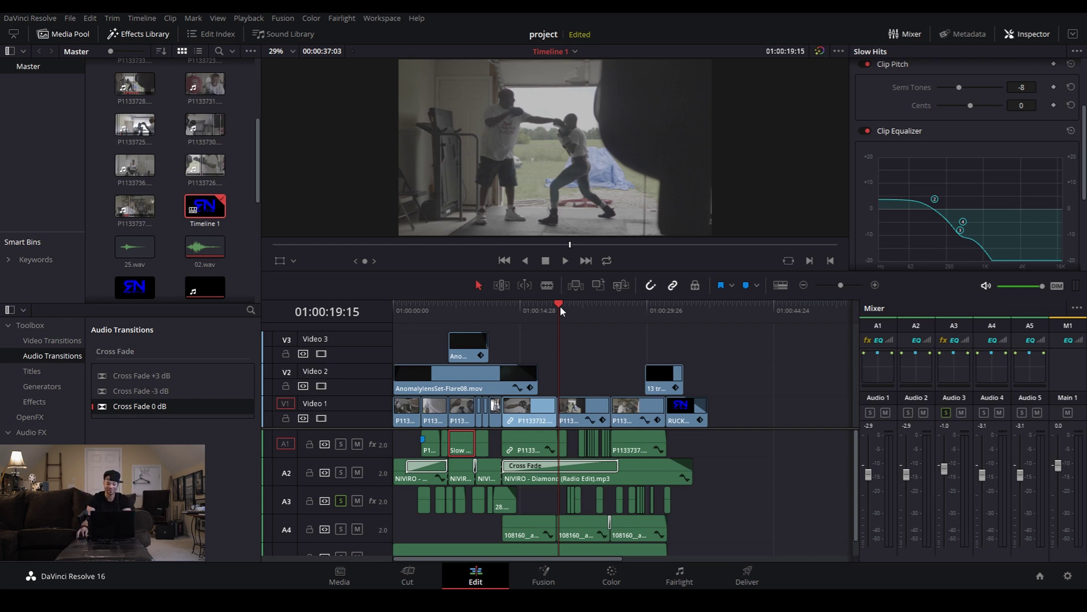
left_click(483, 311)
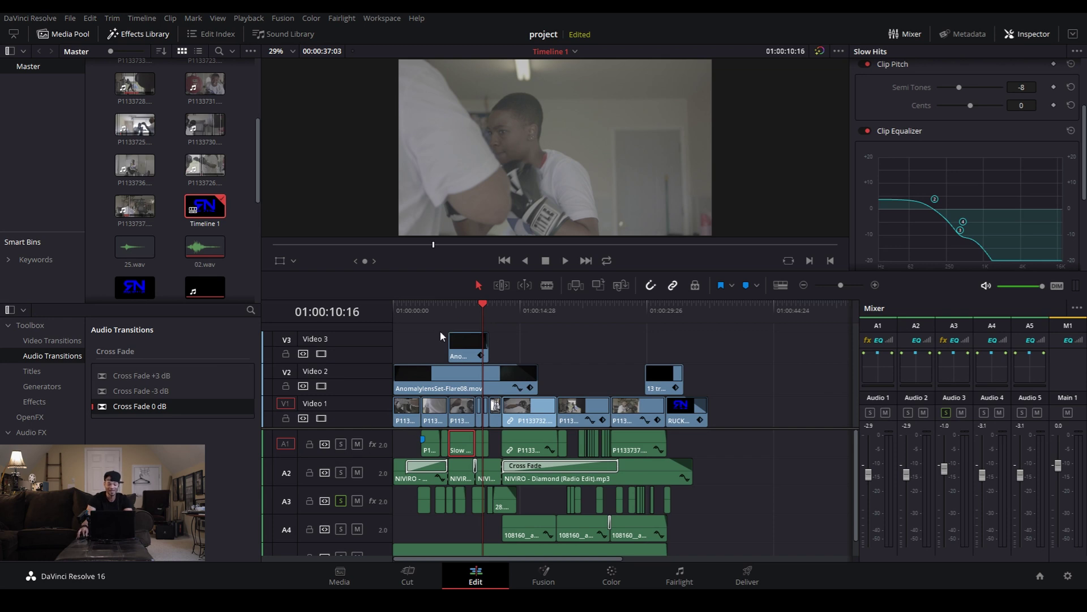
left_click_drag(573, 310, 561, 304)
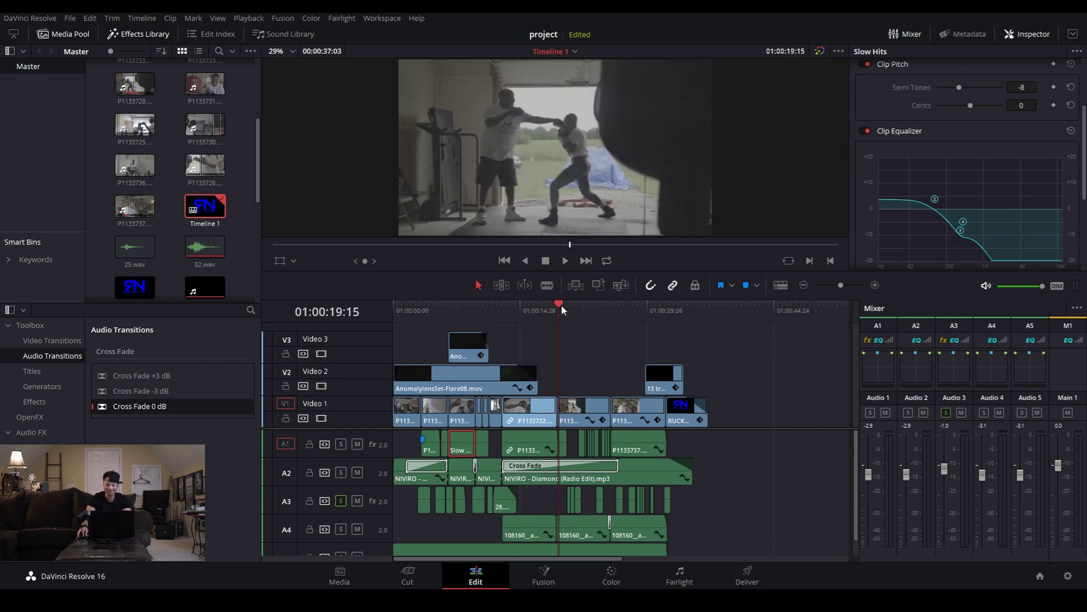
key("space")
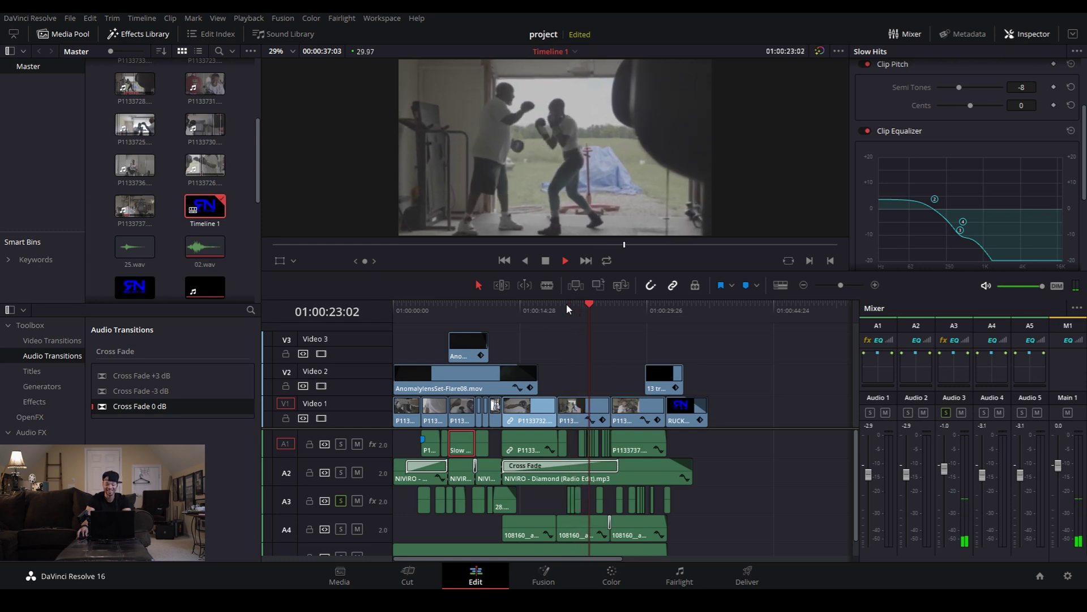
key("space")
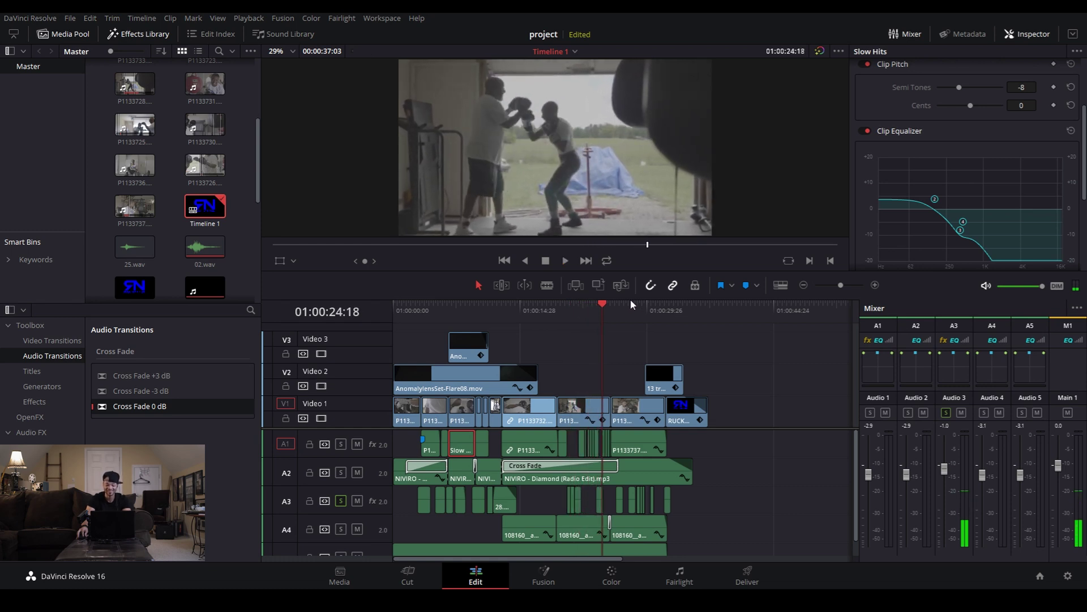
left_click(624, 305)
key("space")
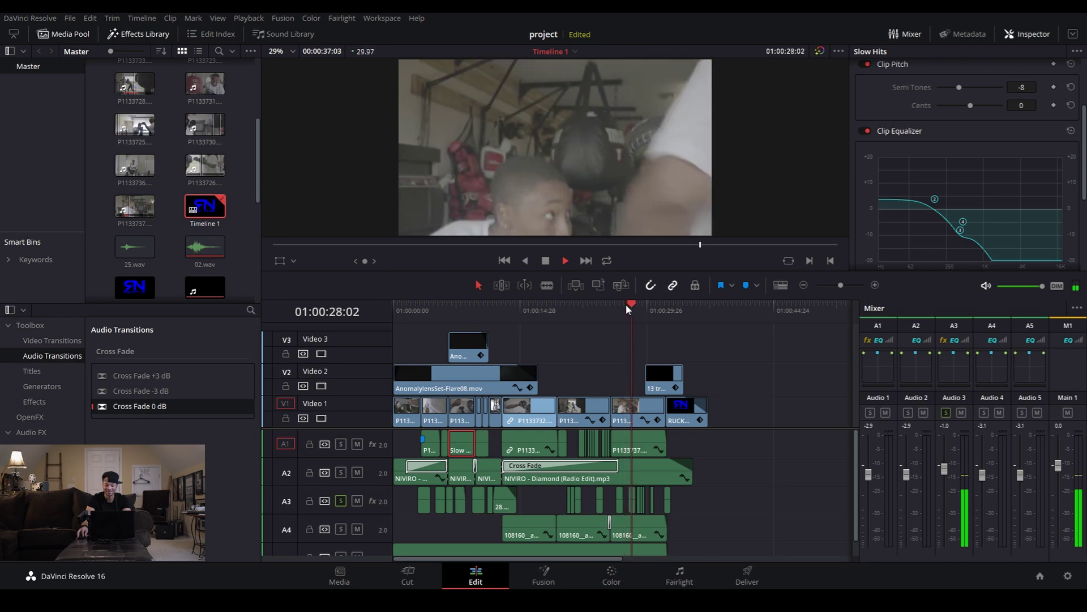
key("space")
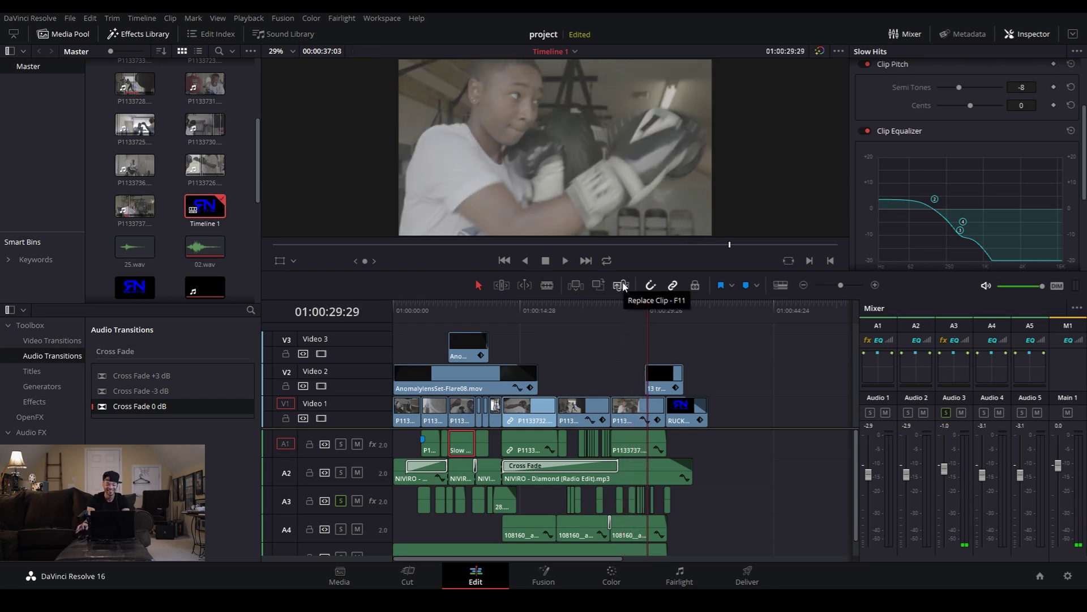
left_click(419, 308)
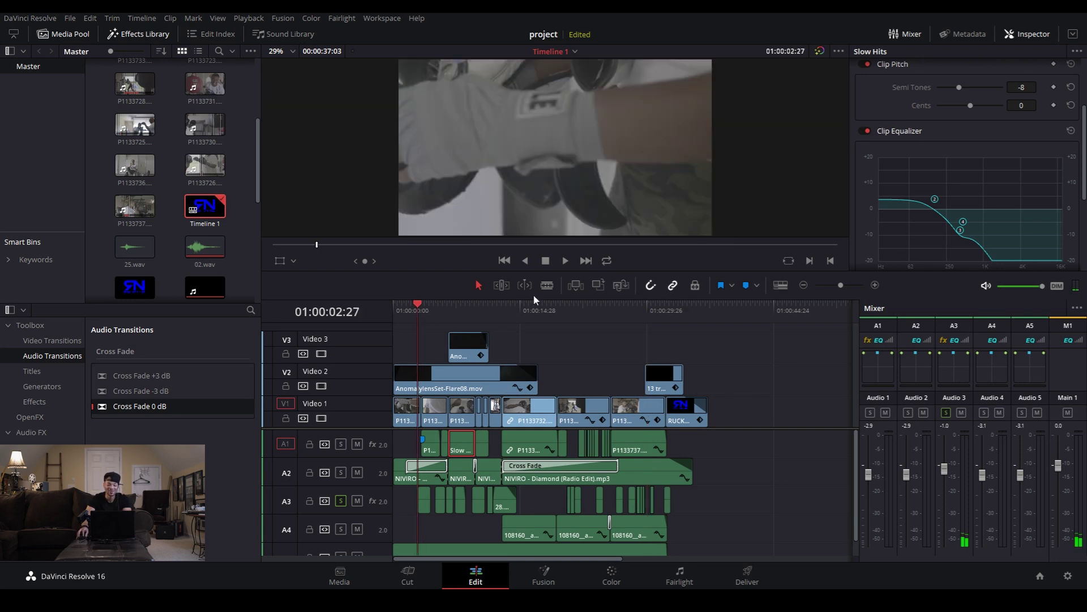
left_click_drag(568, 314, 558, 309)
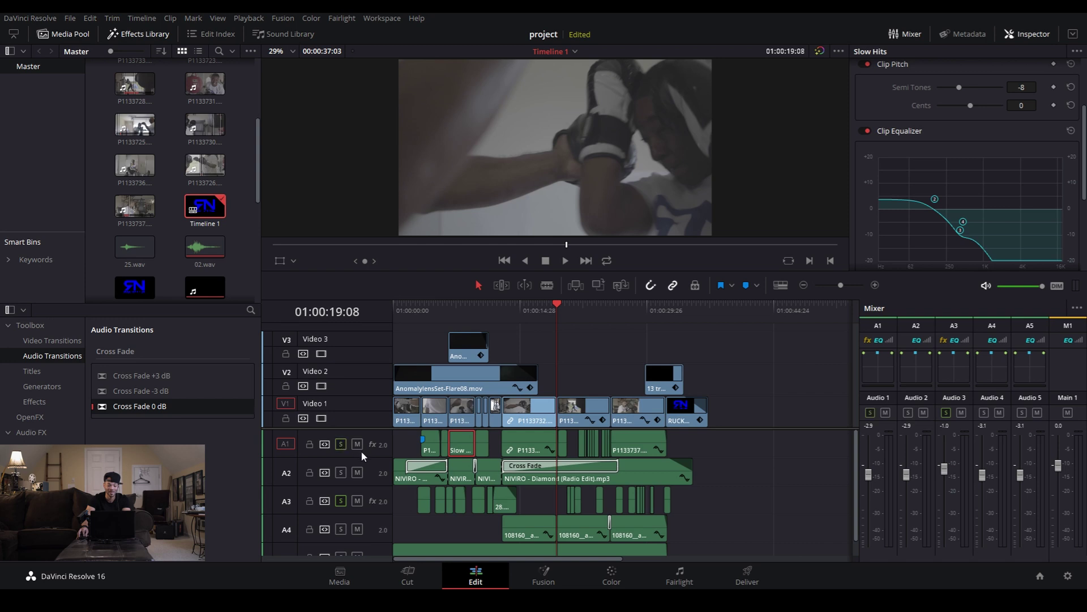
key("space")
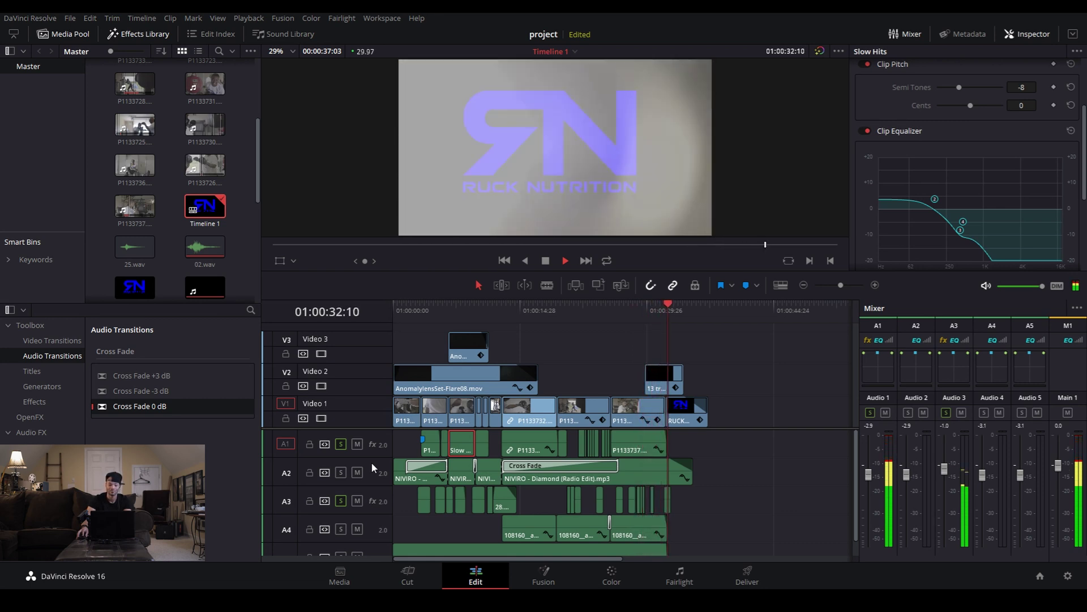
key("space")
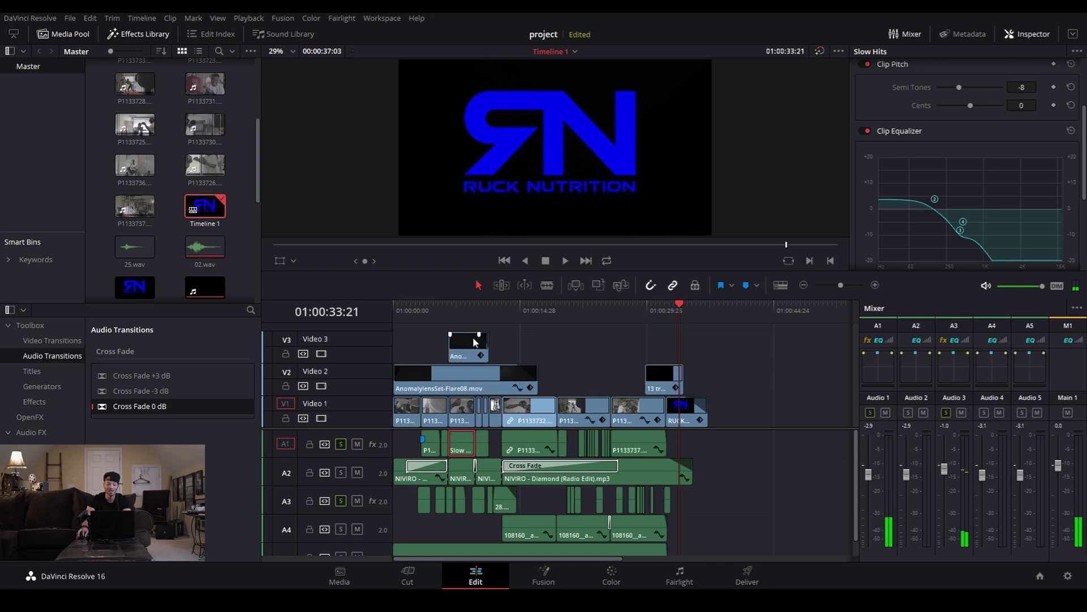
left_click(655, 311)
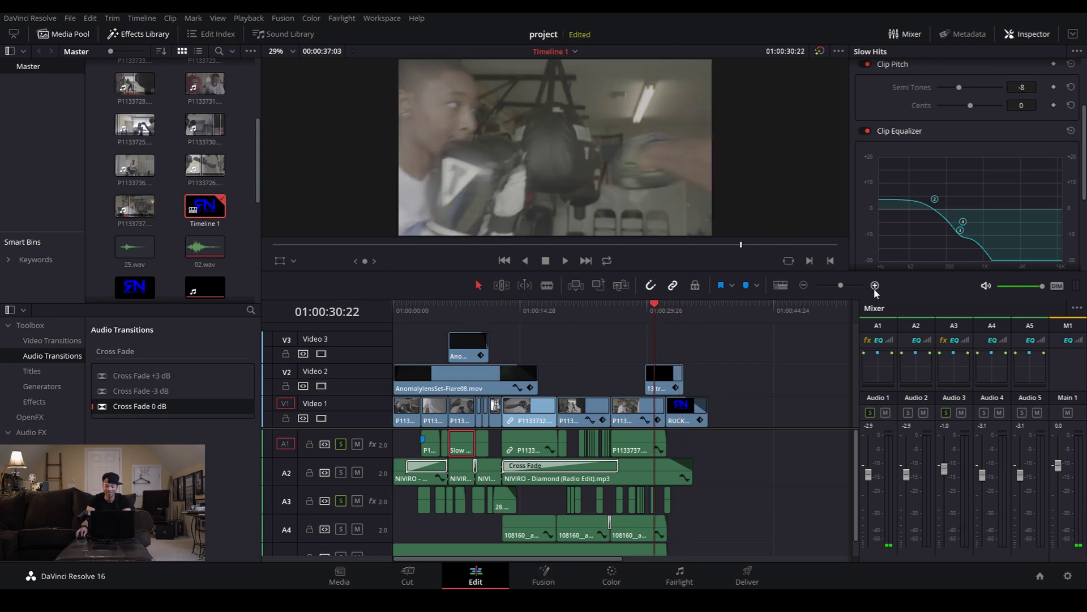
left_click(875, 285)
- Zoom in three levels, select 10.wav on A3 to show its -4 semitone pitch and EQ, playhead at 20:15
left_click(875, 285)
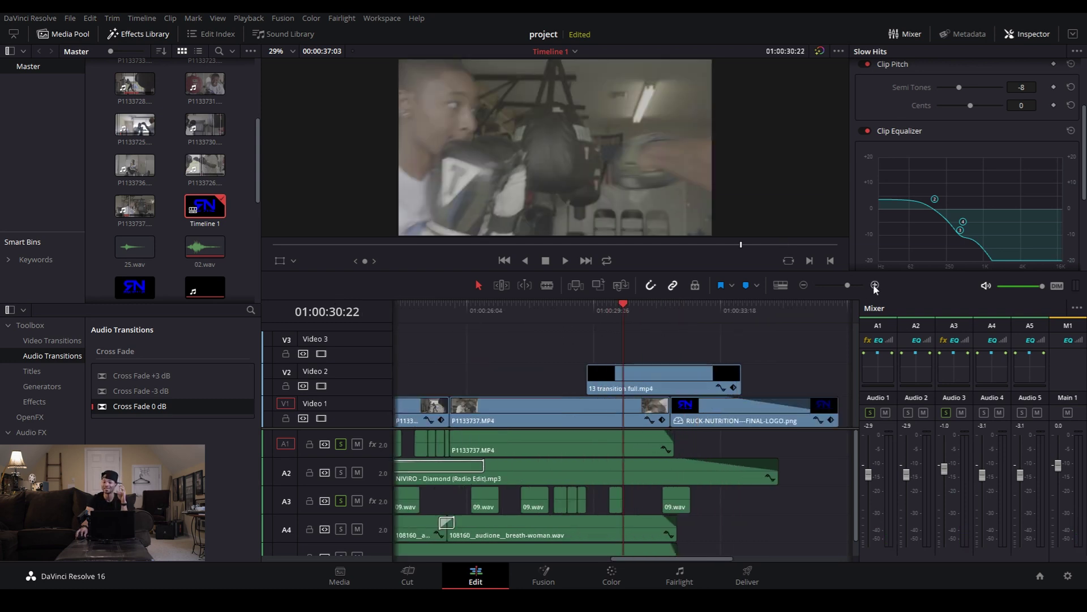
left_click(875, 285)
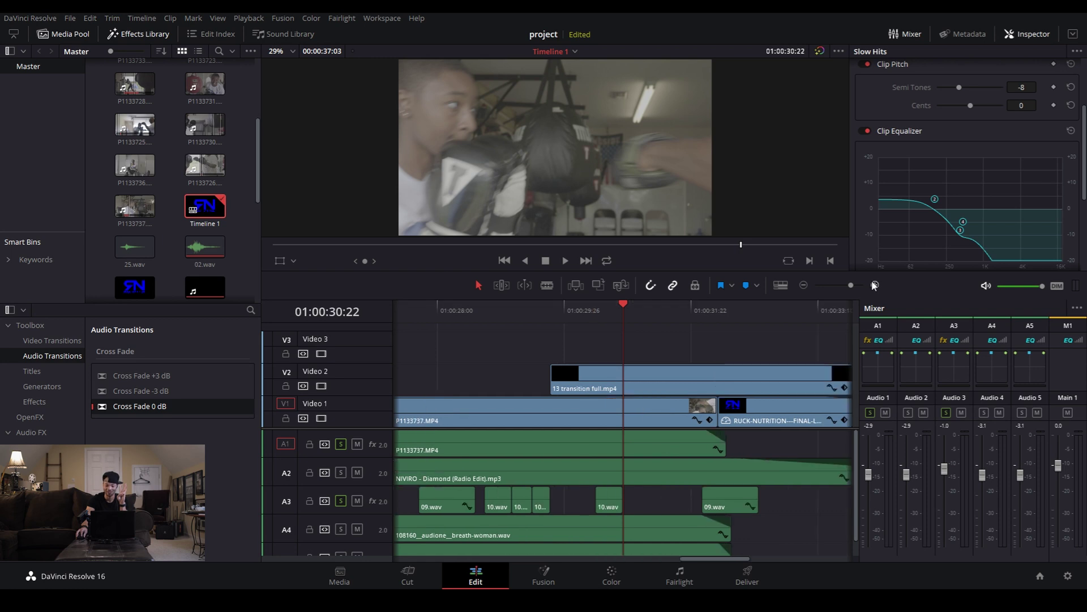
left_click(875, 285)
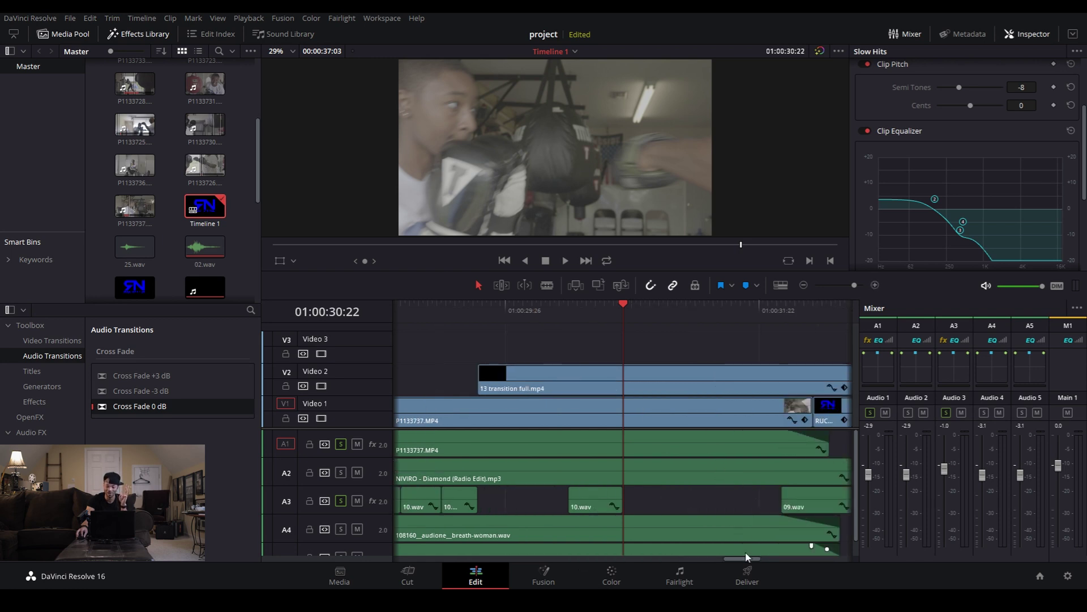
left_click_drag(740, 557, 719, 559)
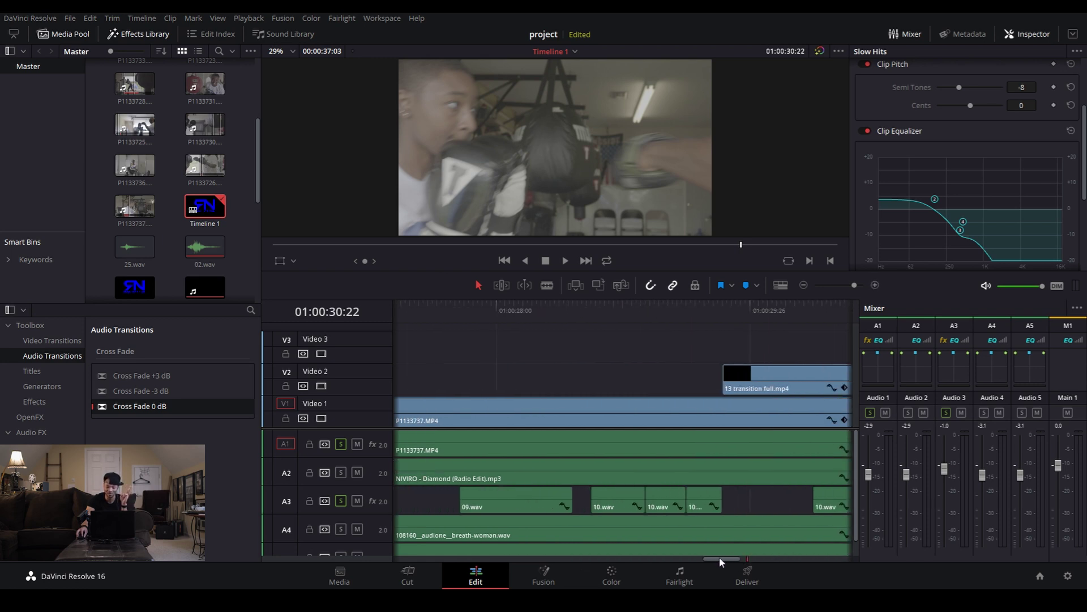
left_click(591, 308)
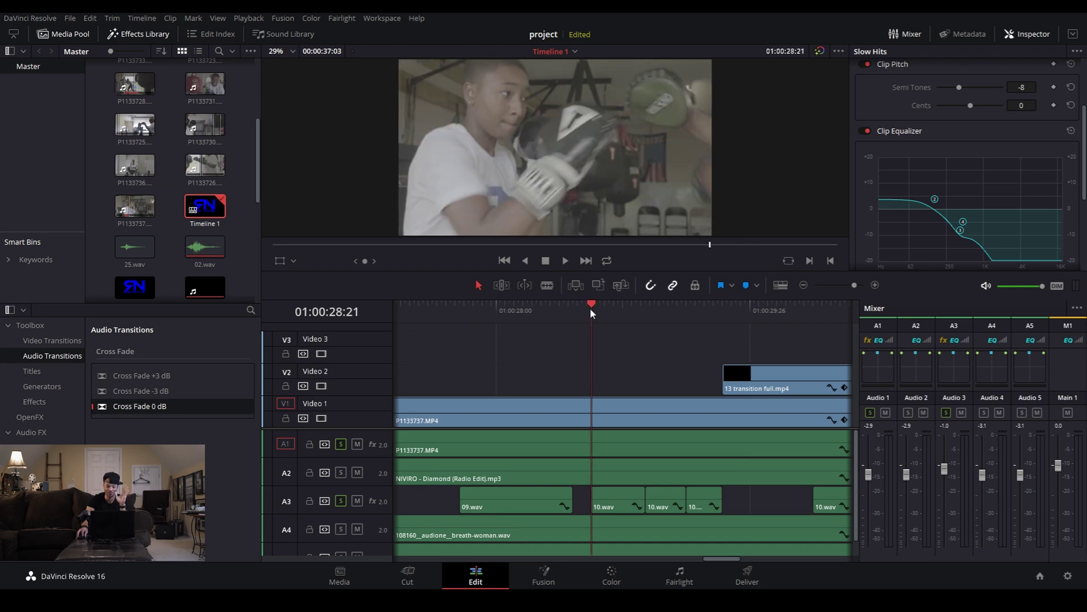
left_click(607, 501)
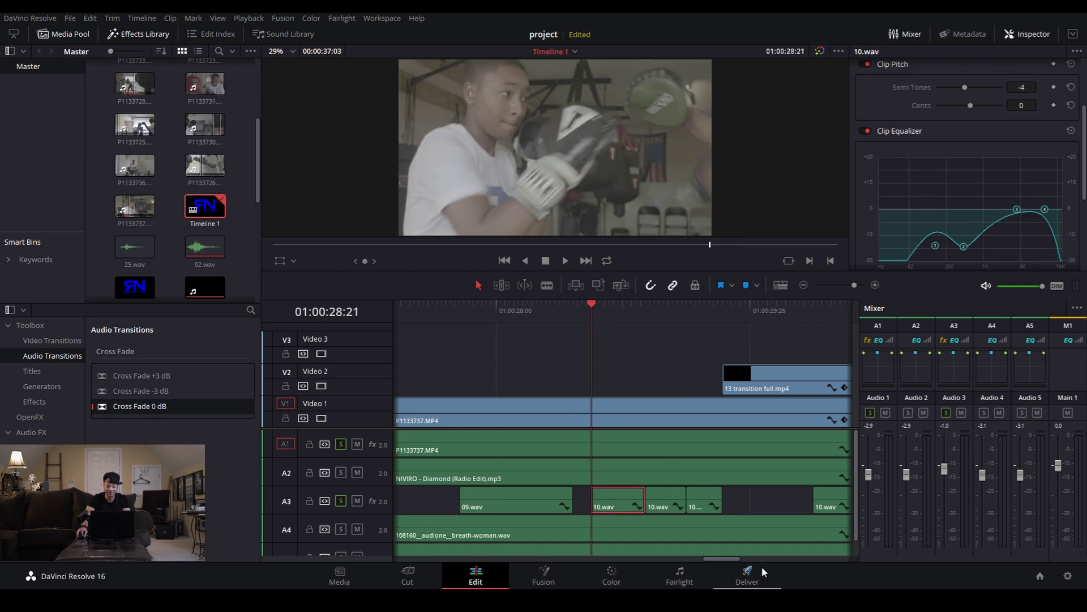
left_click_drag(718, 559, 626, 559)
left_click(607, 305)
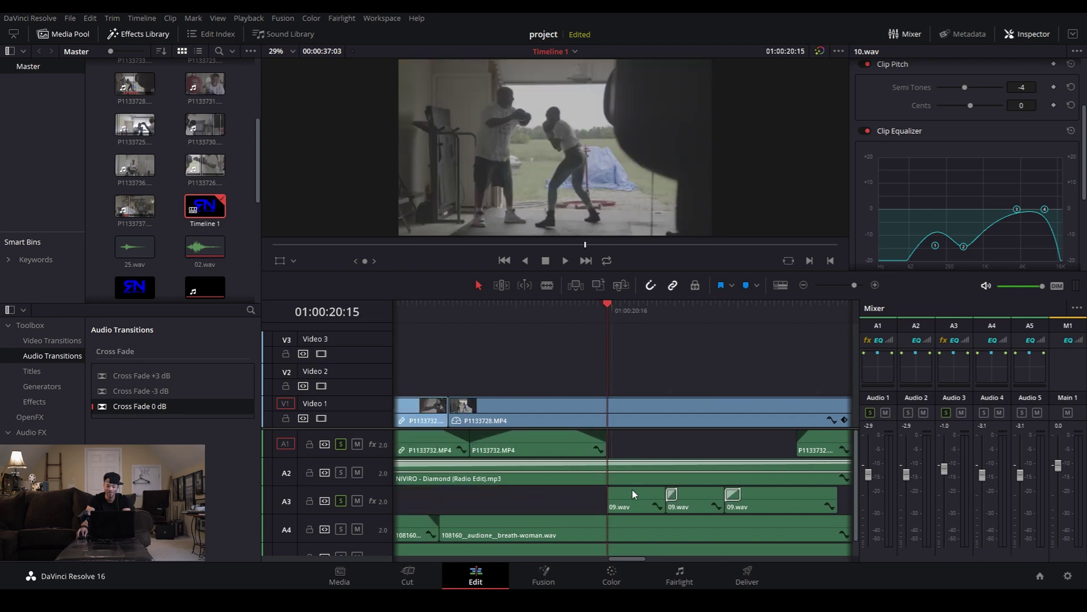
- Select the first 09.wav hit on A3 and play it with its Clip Equalizer off
left_click(627, 503)
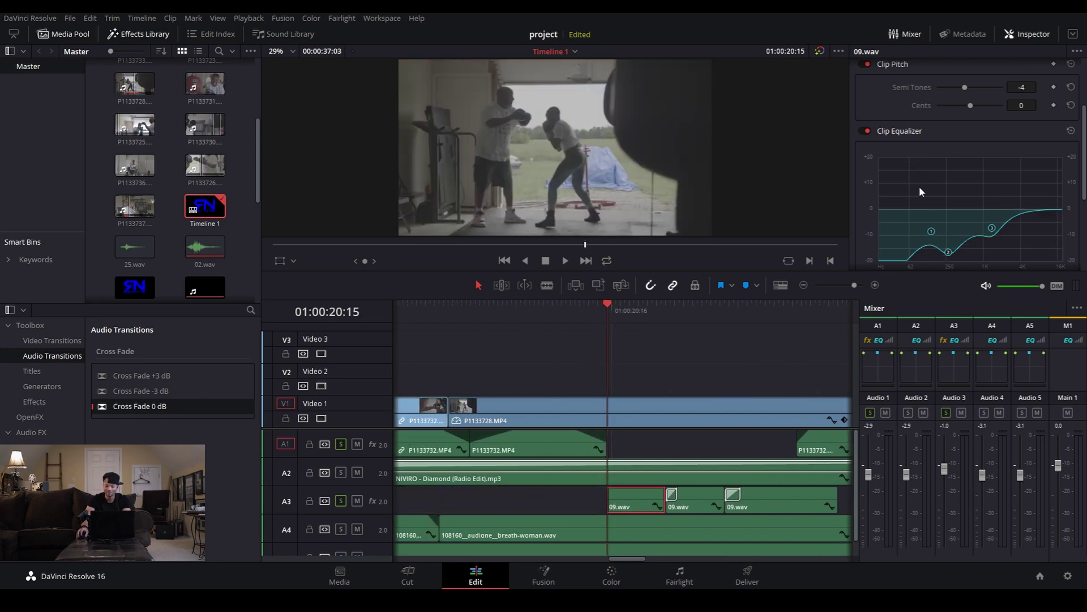
scroll(920, 188, "up", 2)
scroll(922, 186, "down", 2)
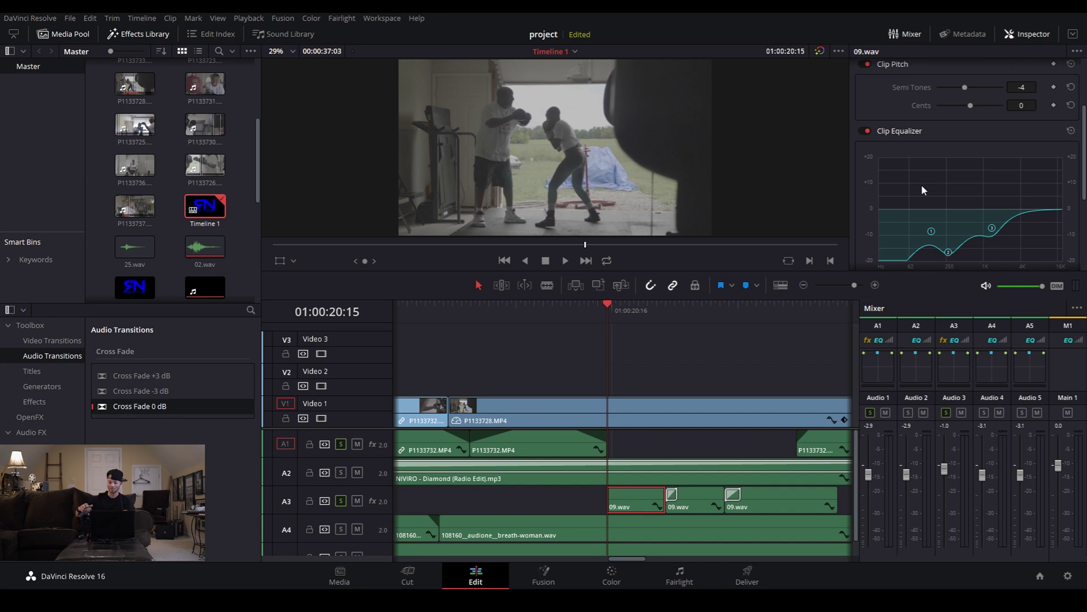
left_click(865, 130)
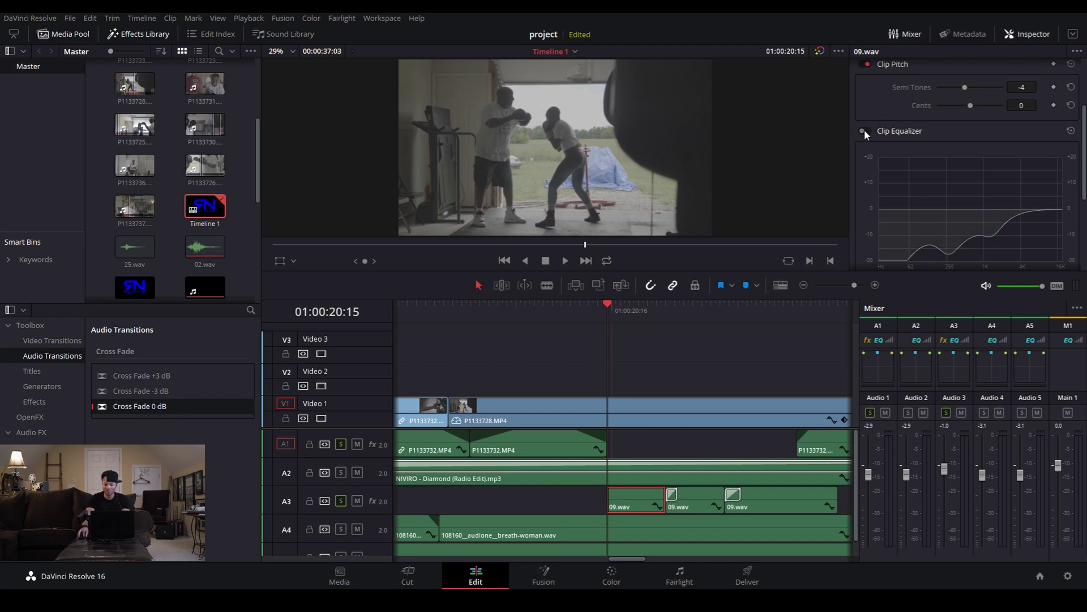
key("space")
left_click(610, 306)
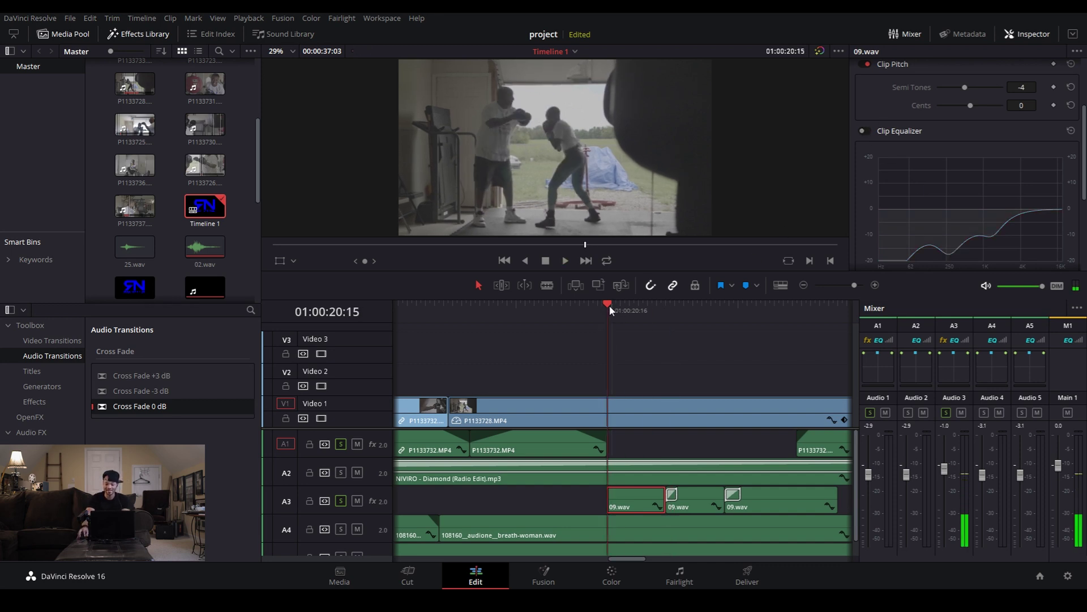
- Re-enable the 09.wav Clip Equalizer, show Bands 1-4, and play the hit again from 20:15
left_click(864, 131)
scroll(923, 237, "down", 2)
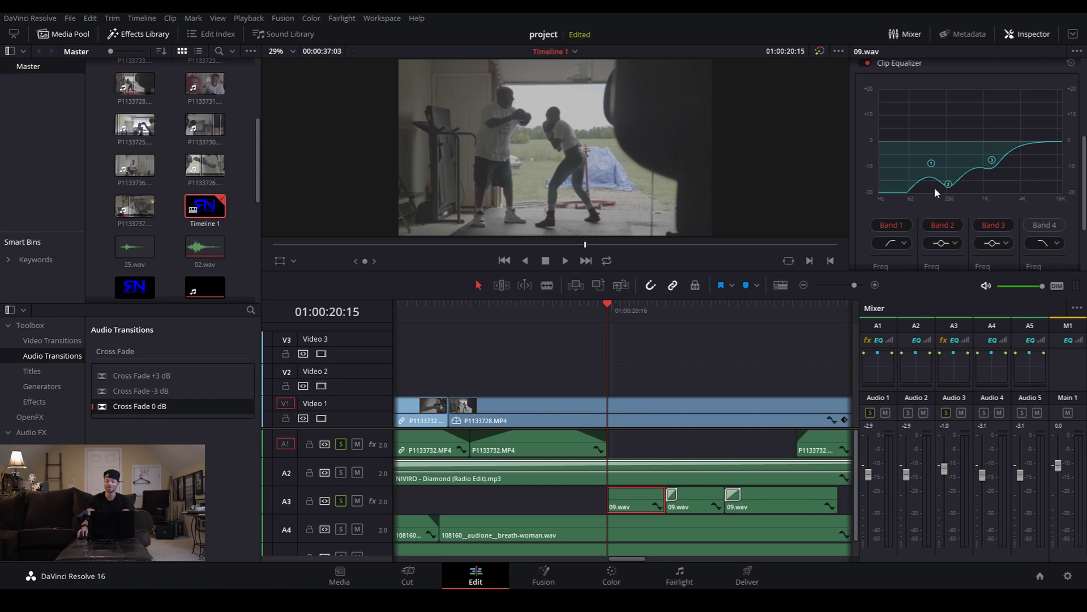
key("space")
key("space")
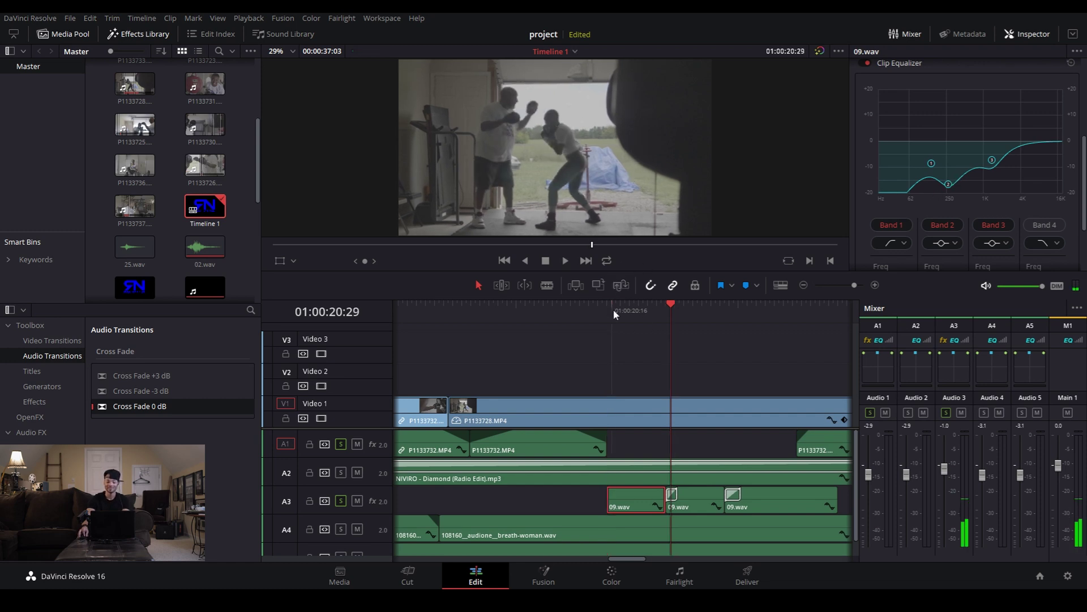
left_click(610, 306)
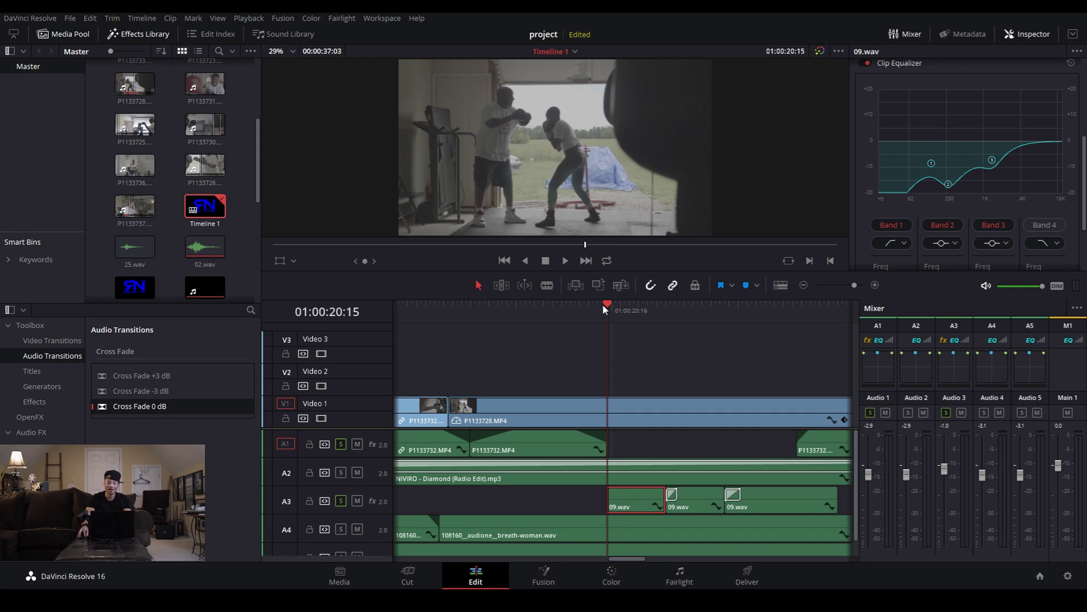
left_click(803, 285)
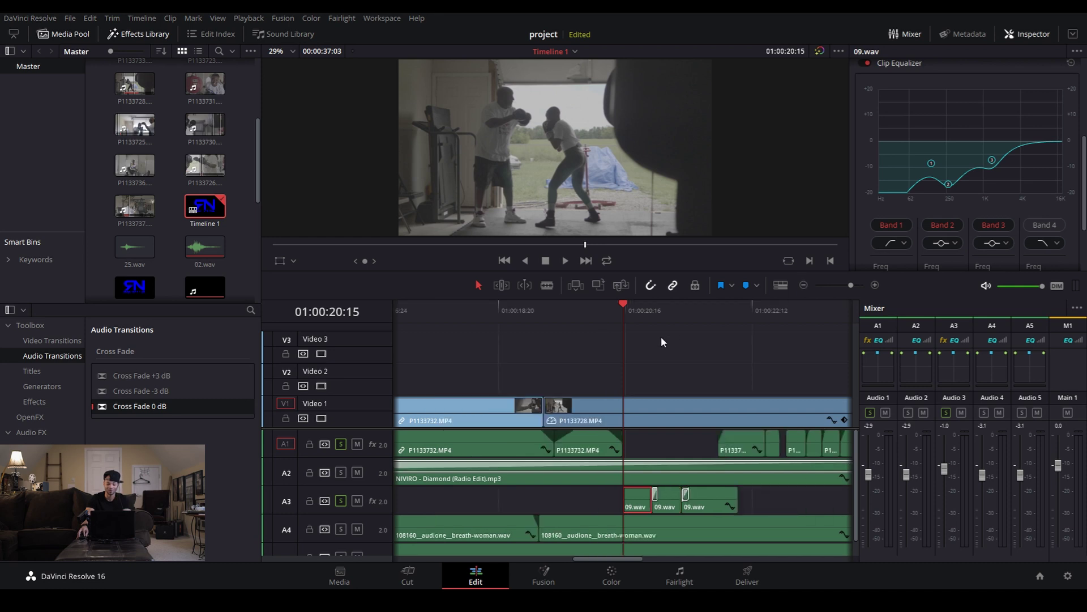
- Preview the hit from 20:15, then zoom the timeline out to show more A3 clips
key("space")
key("space")
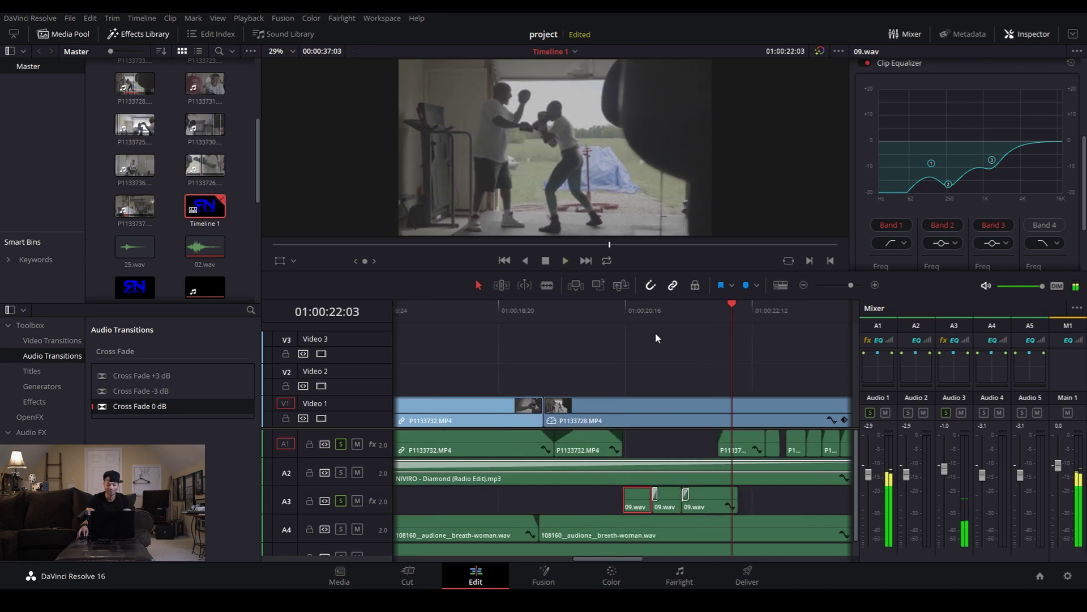
left_click(598, 309)
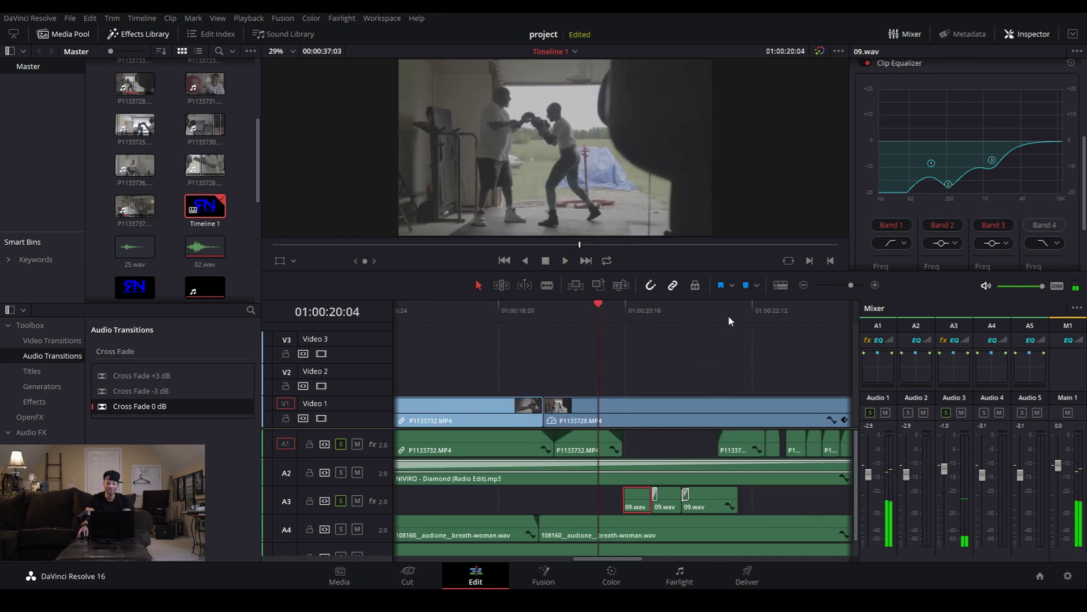
left_click(804, 285)
left_click(804, 284)
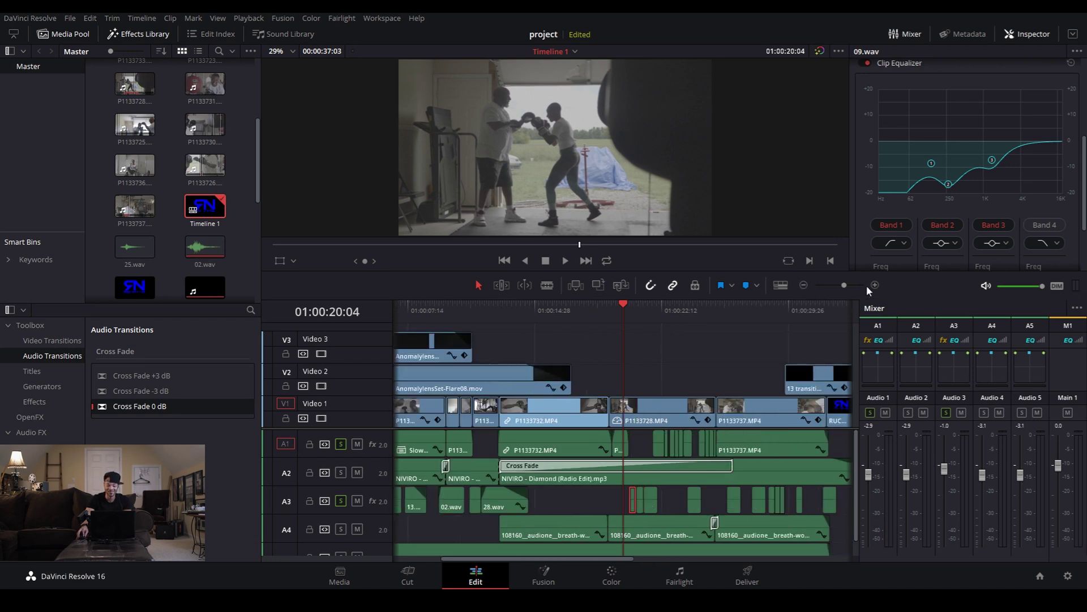
- Compare the EQ, Clip Volume and pitch settings of the neighbouring short A3 effect clips
left_click(641, 505)
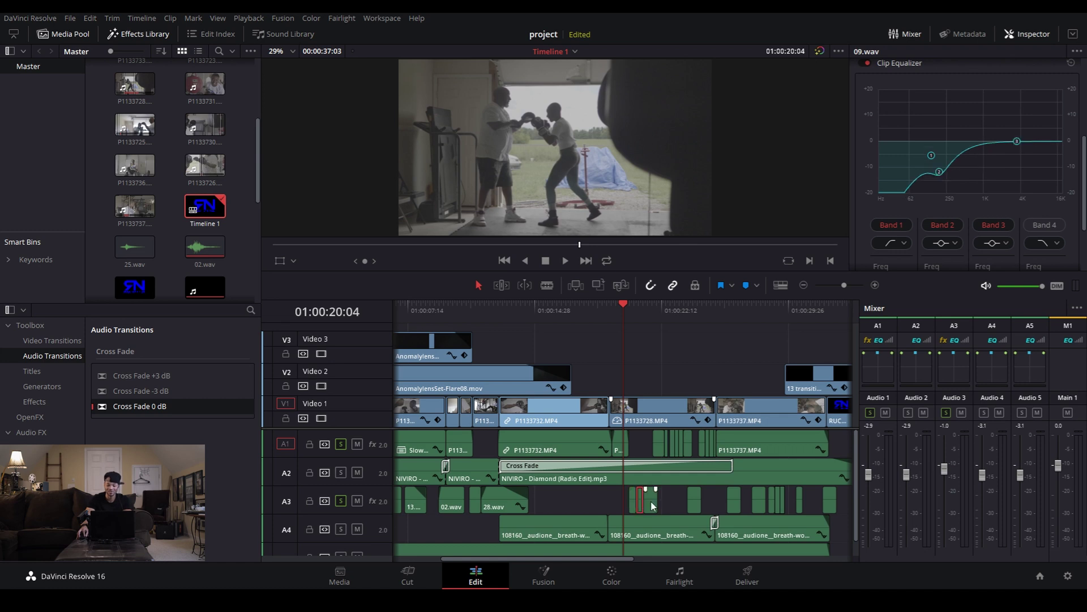
left_click(653, 505)
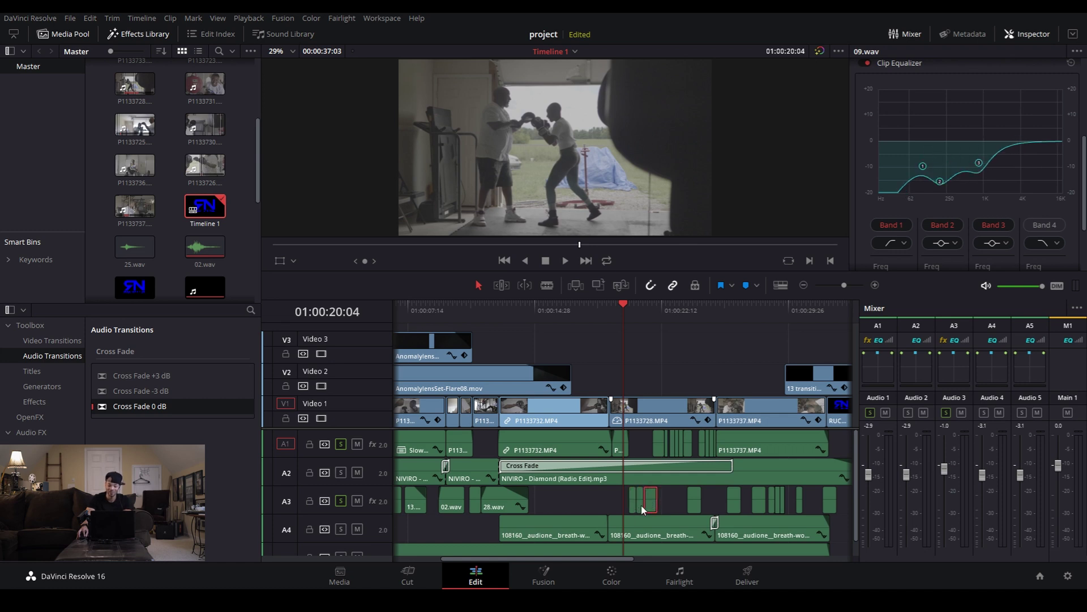
left_click(640, 505)
left_click(633, 506)
scroll(1017, 169, "up", 3)
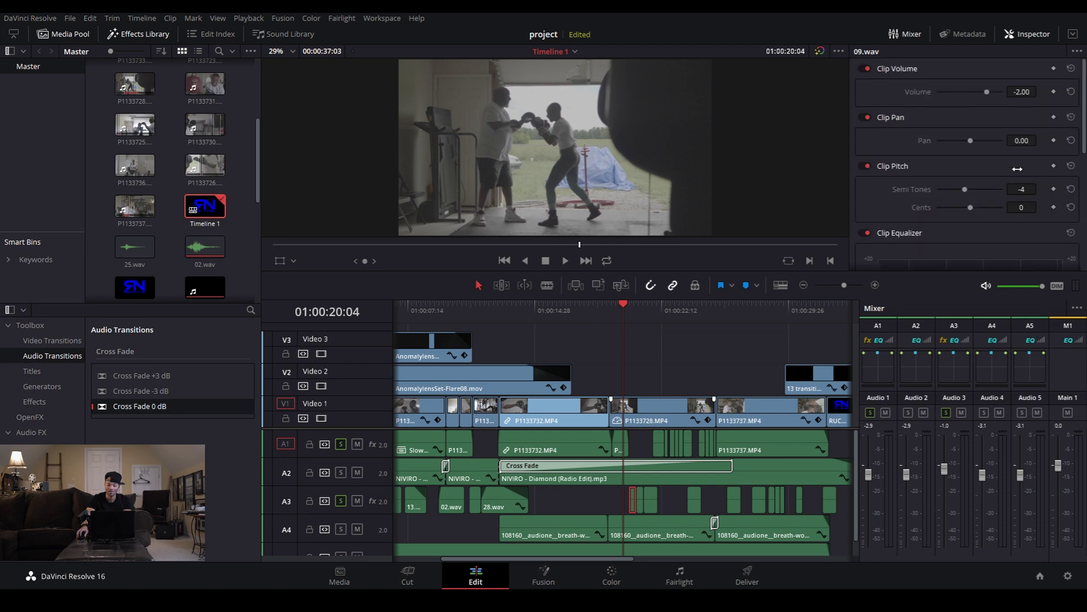
left_click(649, 506)
left_click(639, 507)
left_click(633, 507)
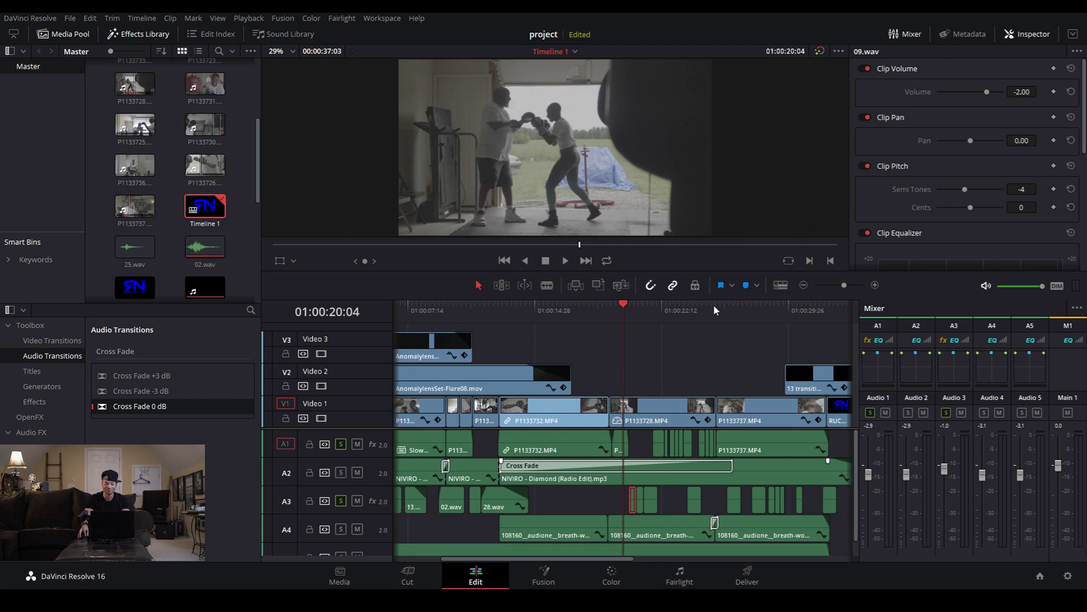
- Play the edit from the current point, then return the playhead to 01:00:00:00
key("space")
key("space")
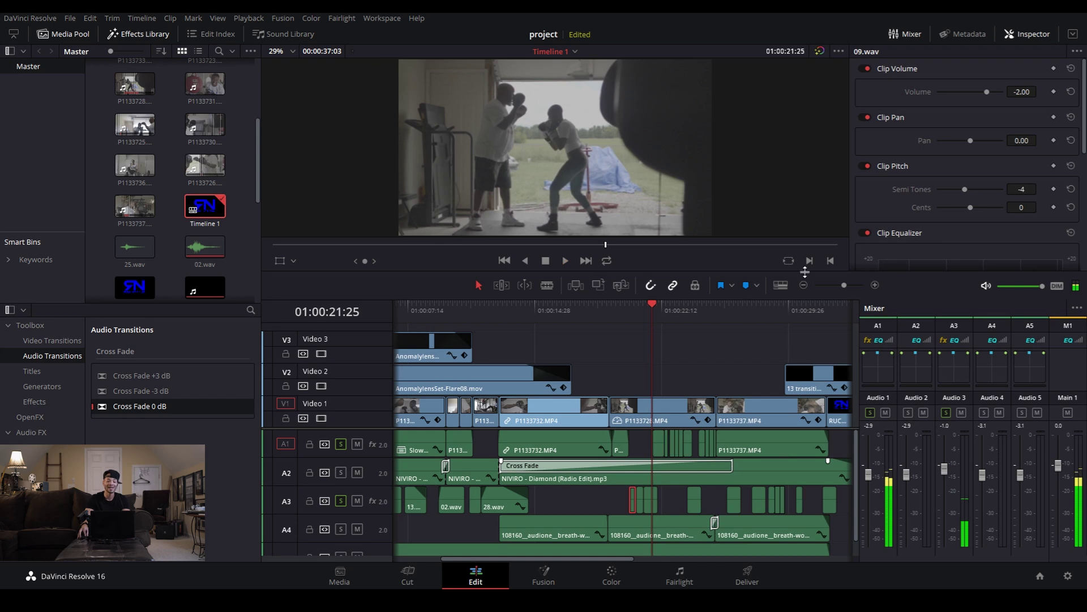
left_click(805, 286)
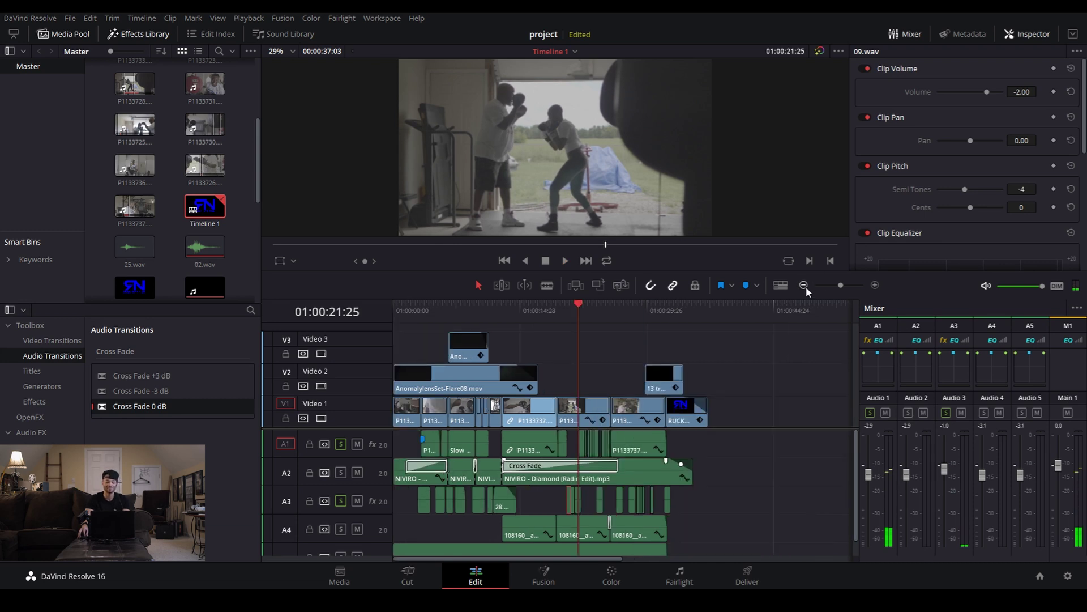
left_click(538, 310)
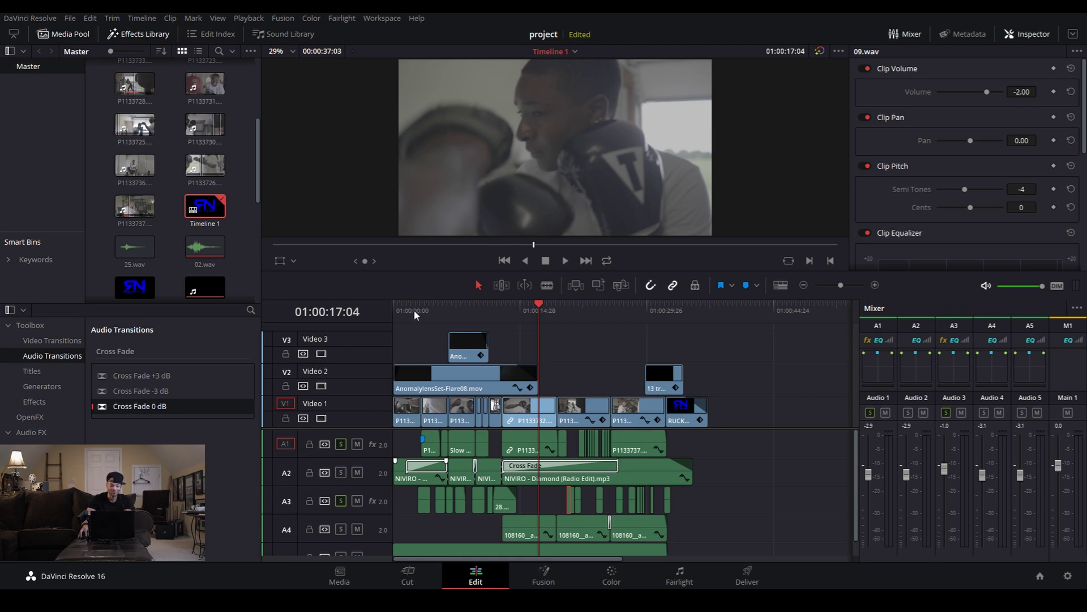
left_click(395, 320)
- Clear the solos on A3 and A1, mute music track A2, and play from the start
left_click(340, 501)
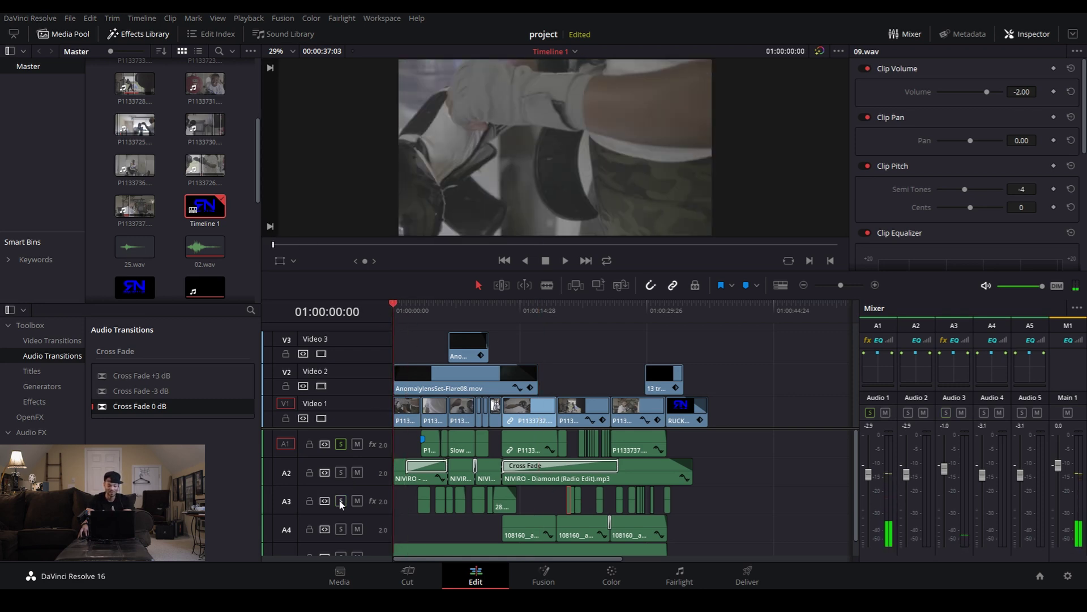
left_click(342, 444)
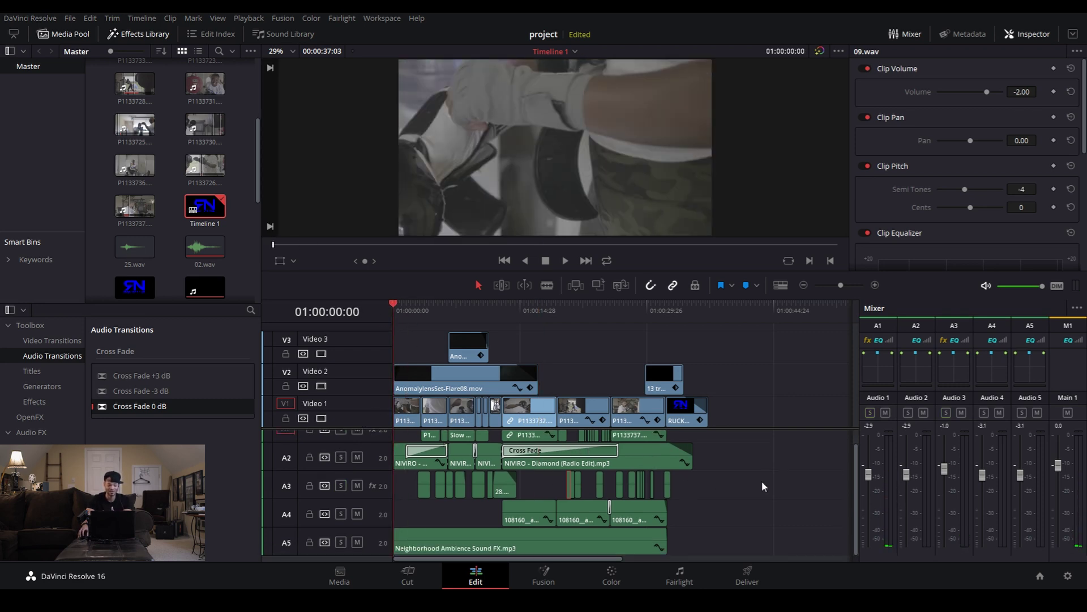
left_click(357, 472)
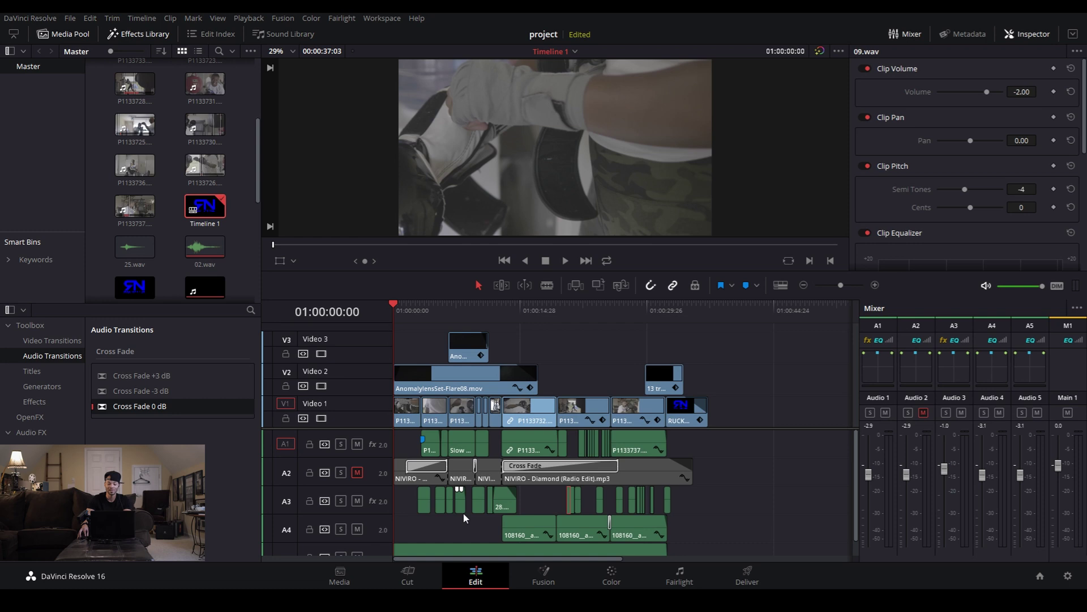
key("space")
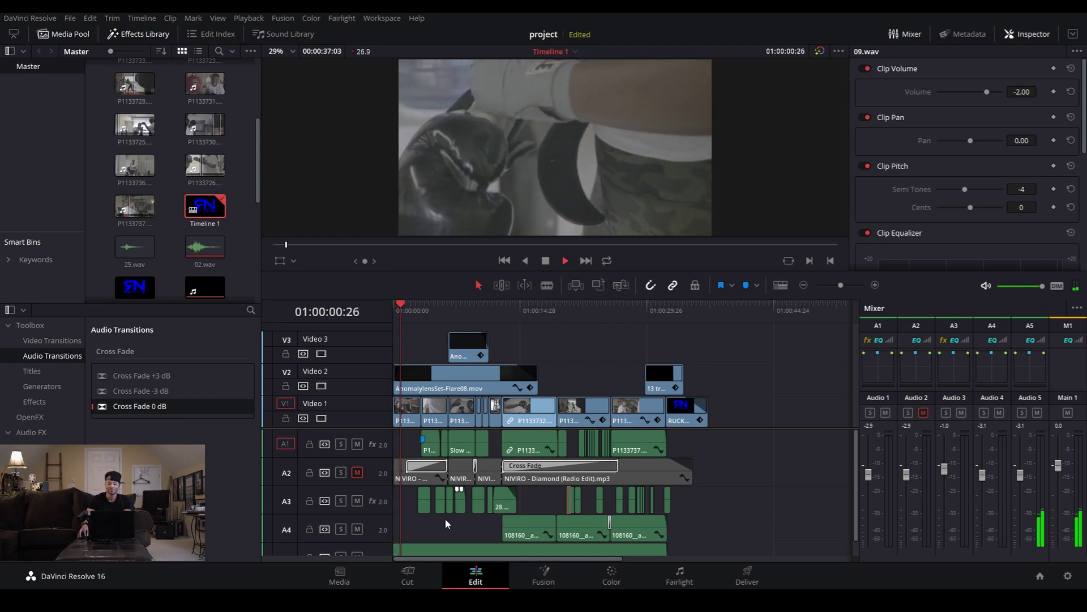
- Mute ambience track A5 during playback, return to the start, then unmute A5
scroll(396, 538, "down", 1)
left_click(357, 542)
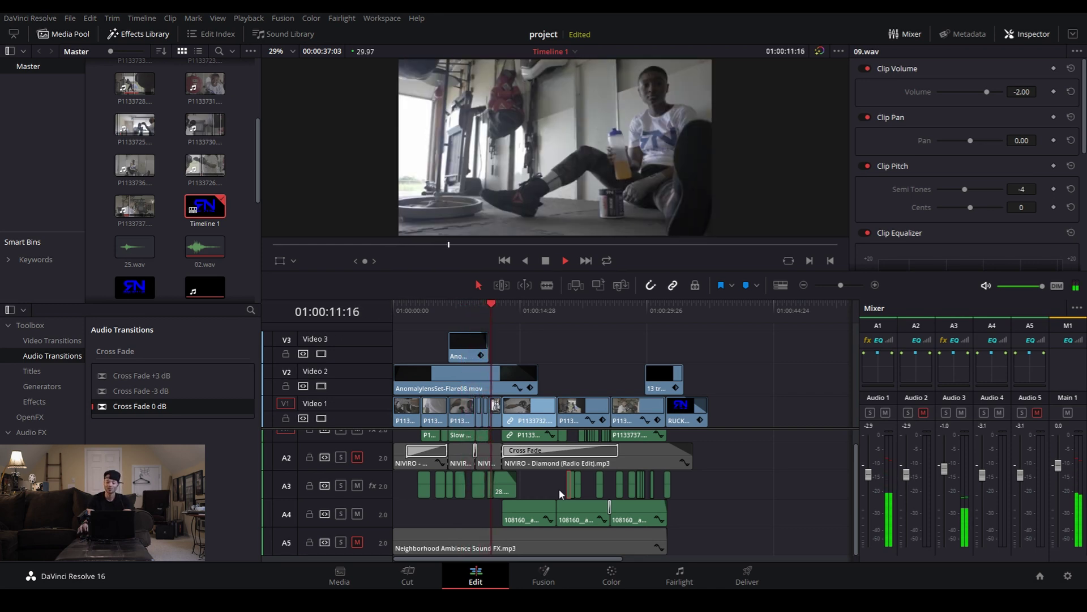
key("space")
left_click_drag(418, 309, 393, 314)
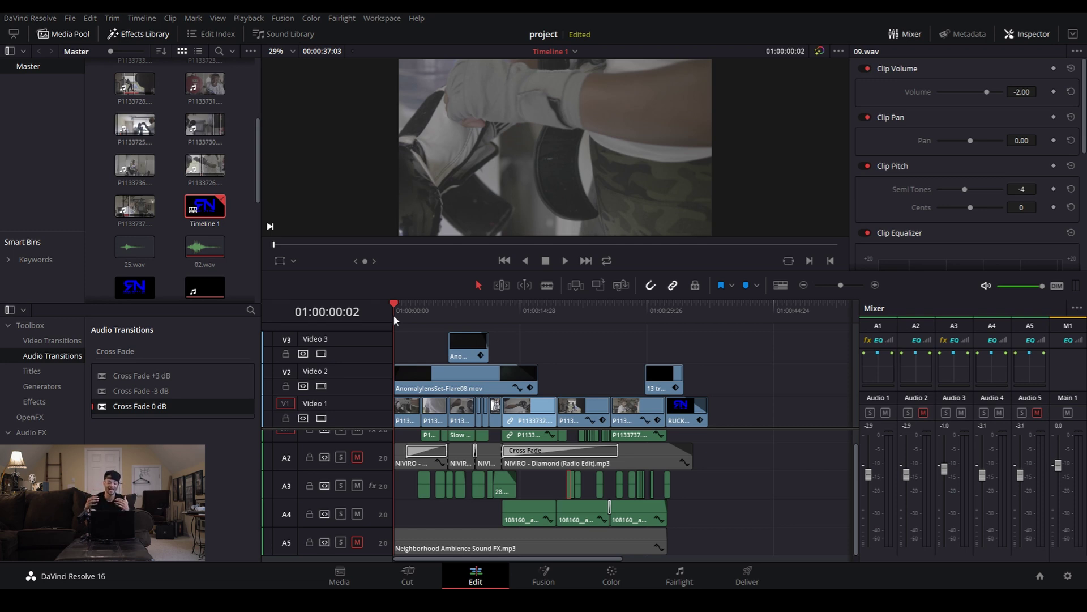
left_click(357, 539)
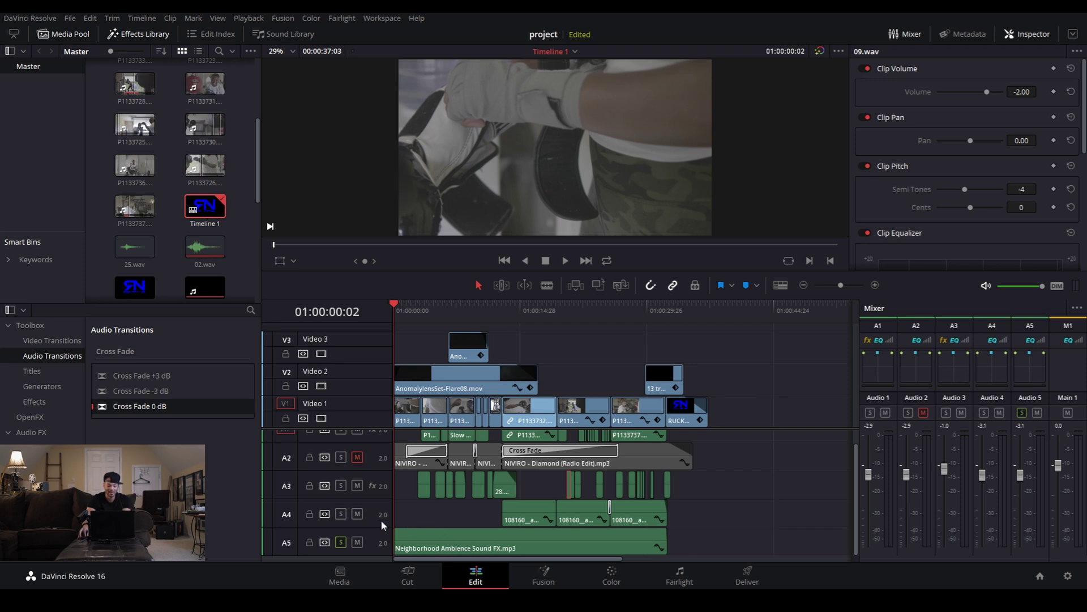
- Audition Neighborhood Ambience Sound FX.mp3 in the Source viewer, then return to Timeline 1
scroll(249, 161, "down", 3)
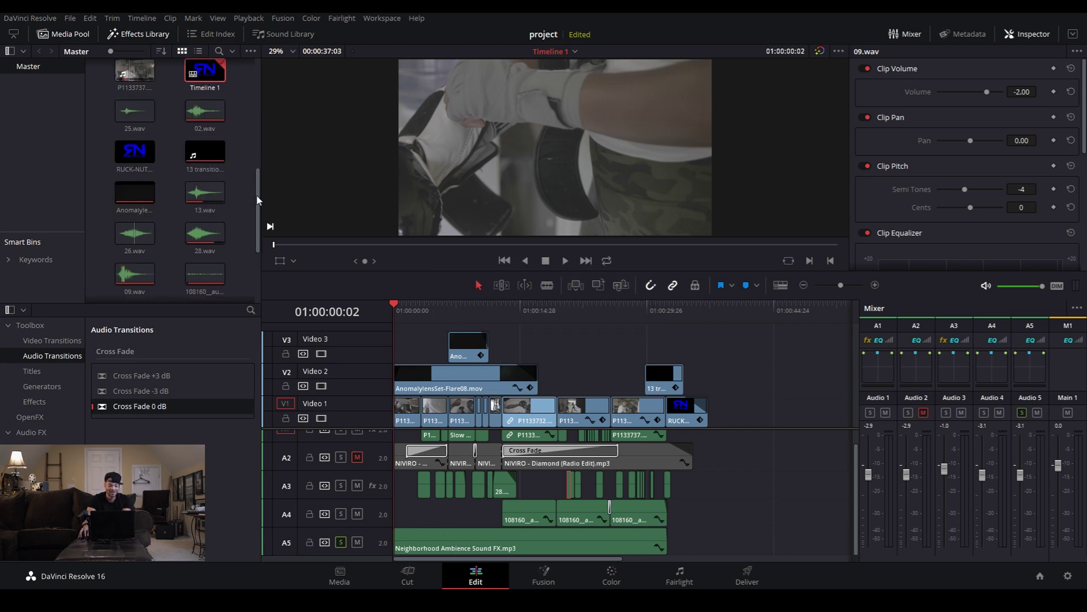
scroll(255, 218, "down", 3)
left_click(215, 223)
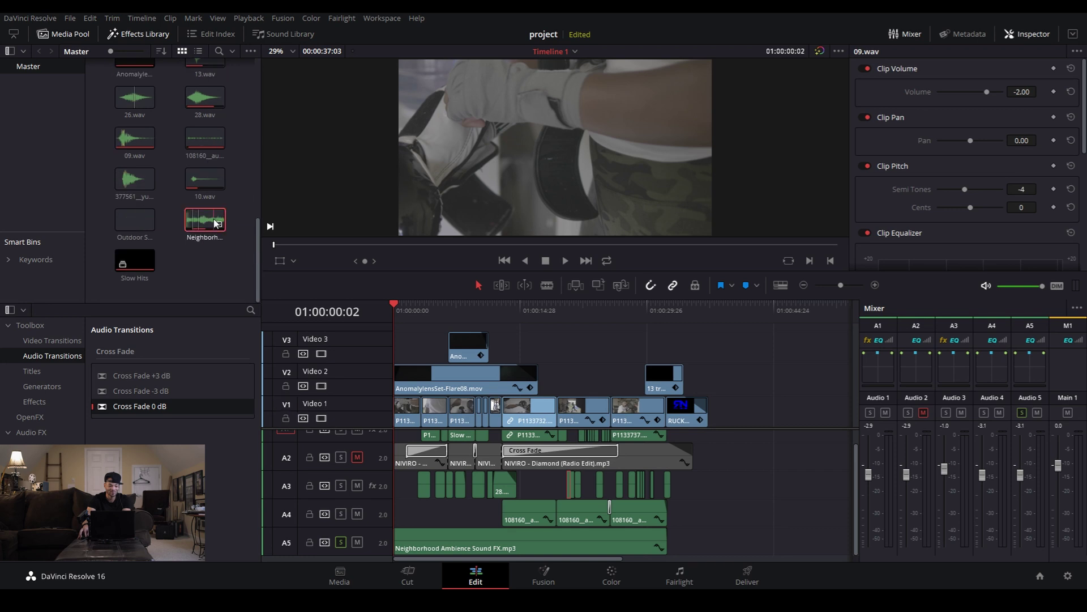
double_click(215, 222)
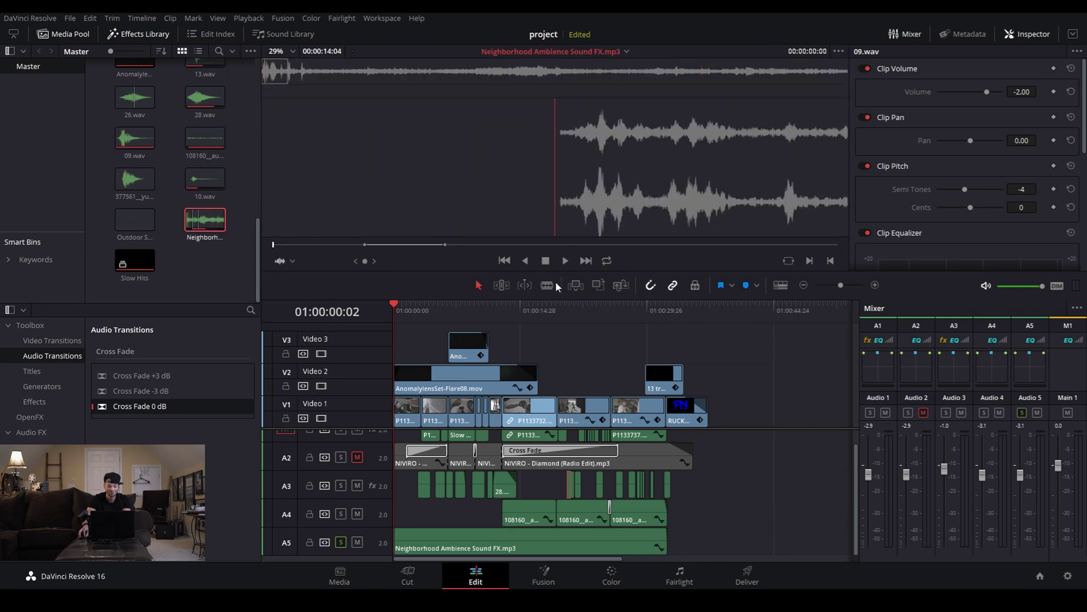
left_click(564, 261)
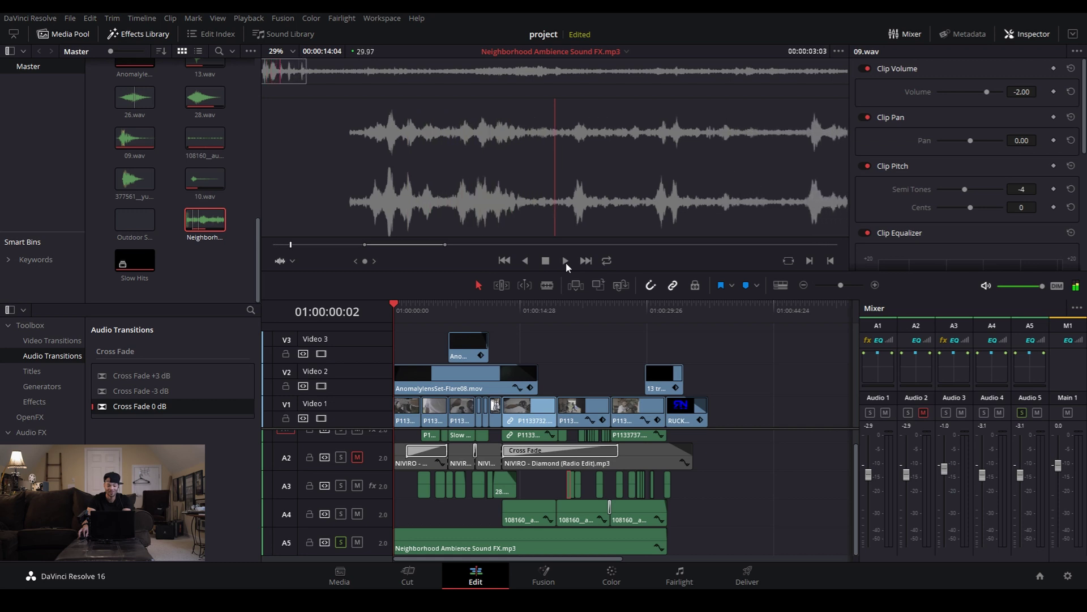
left_click(311, 69)
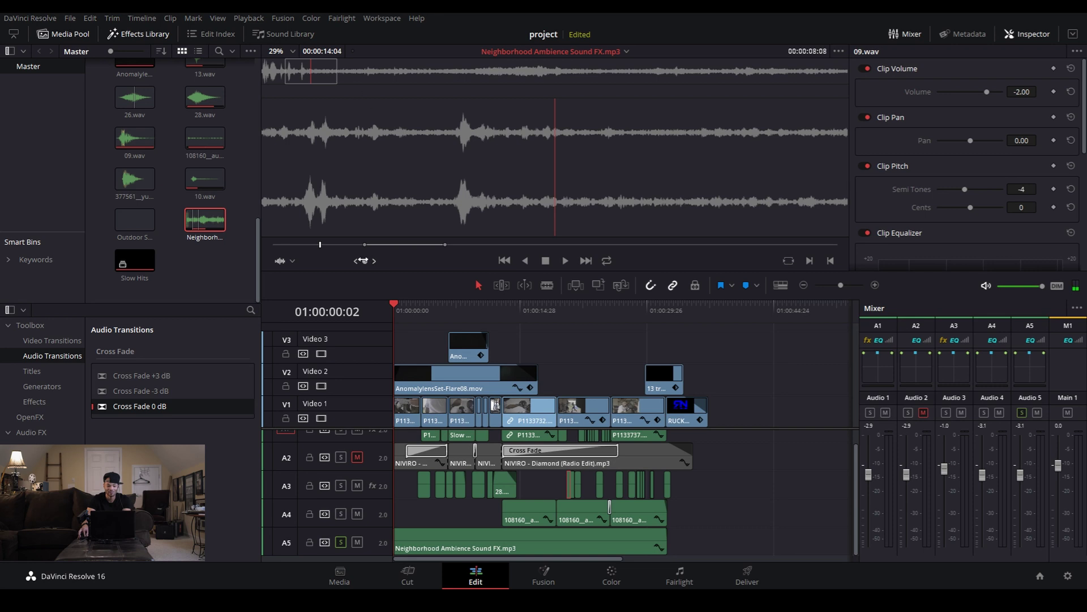
left_click(369, 245)
key("space")
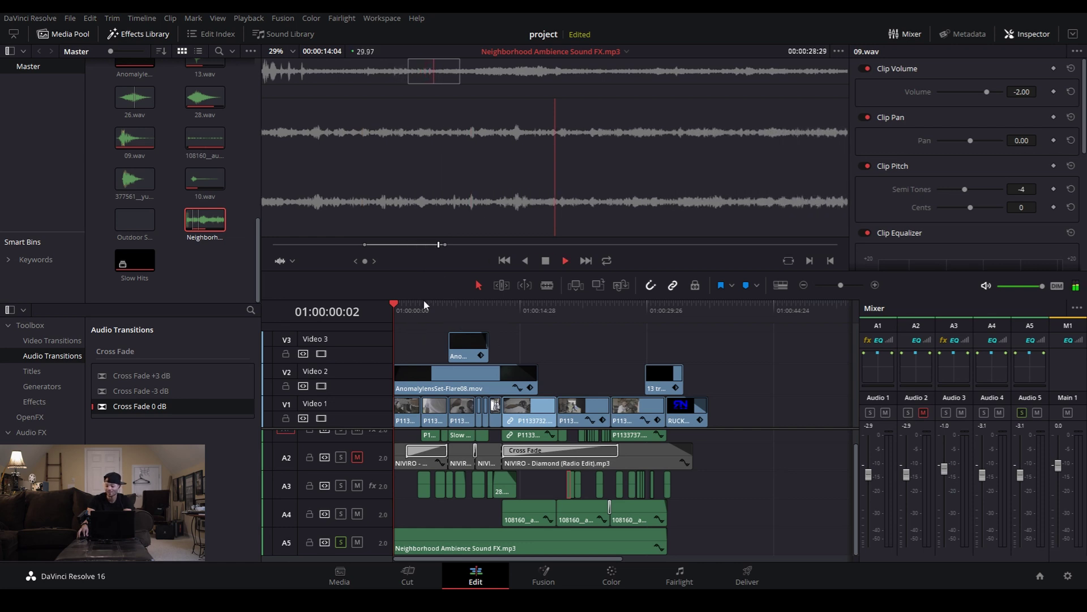
left_click(396, 311)
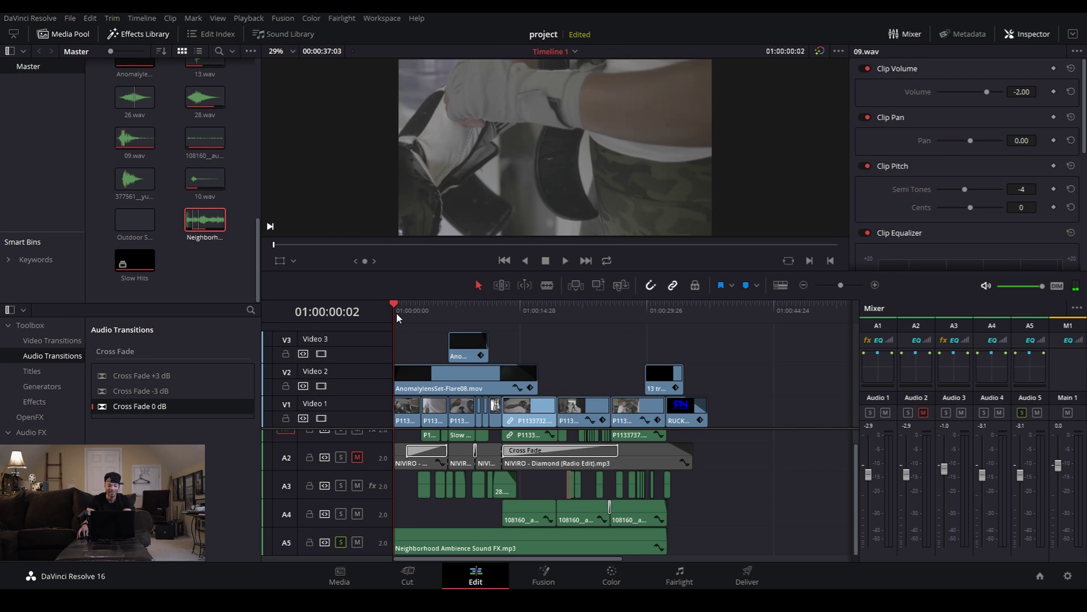
- Unsolo ambience track A5 and play the full mix from the start
scroll(385, 531, "up", 1)
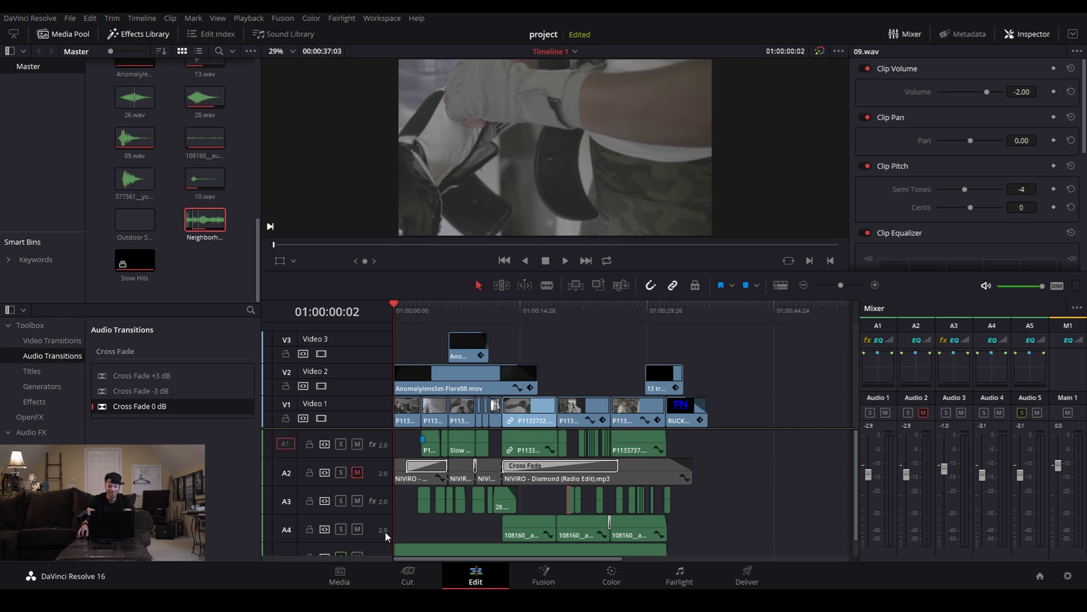
scroll(385, 531, "down", 1)
left_click(340, 543)
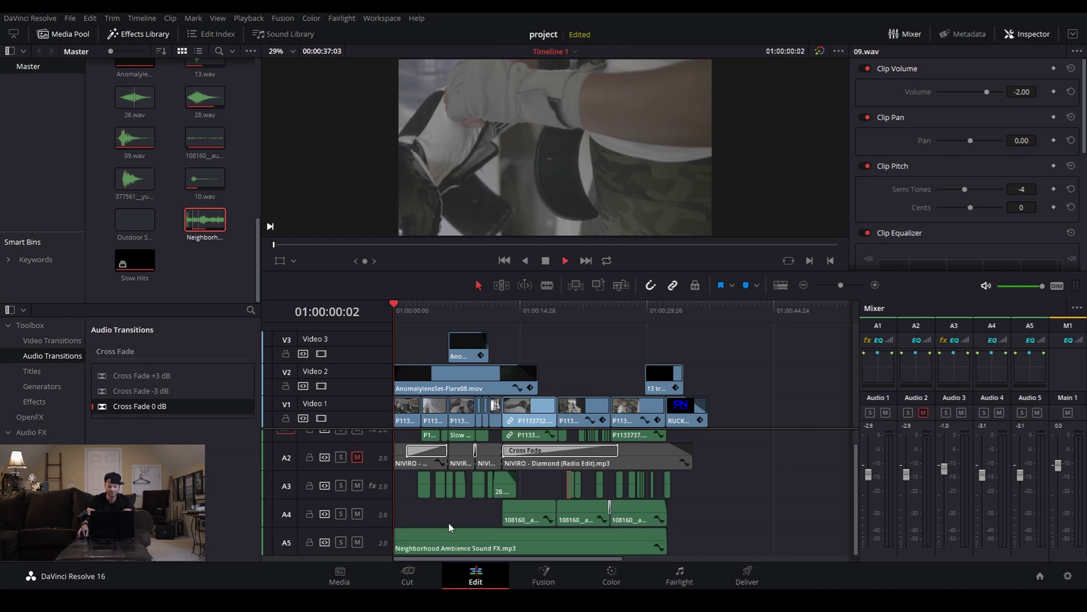
key("space")
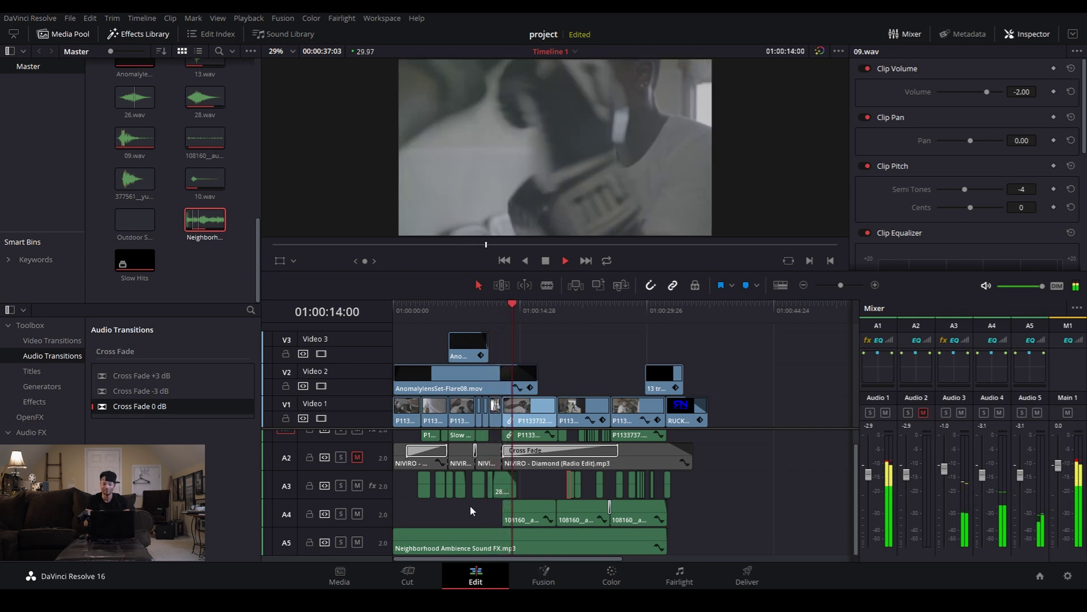
key("space")
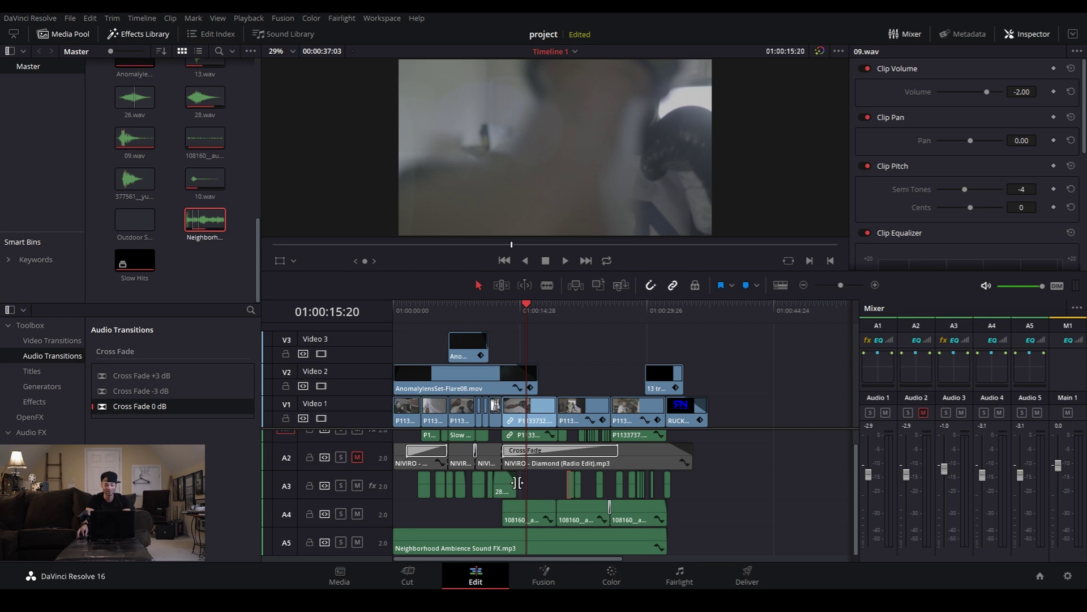
scroll(521, 497, "up", 1)
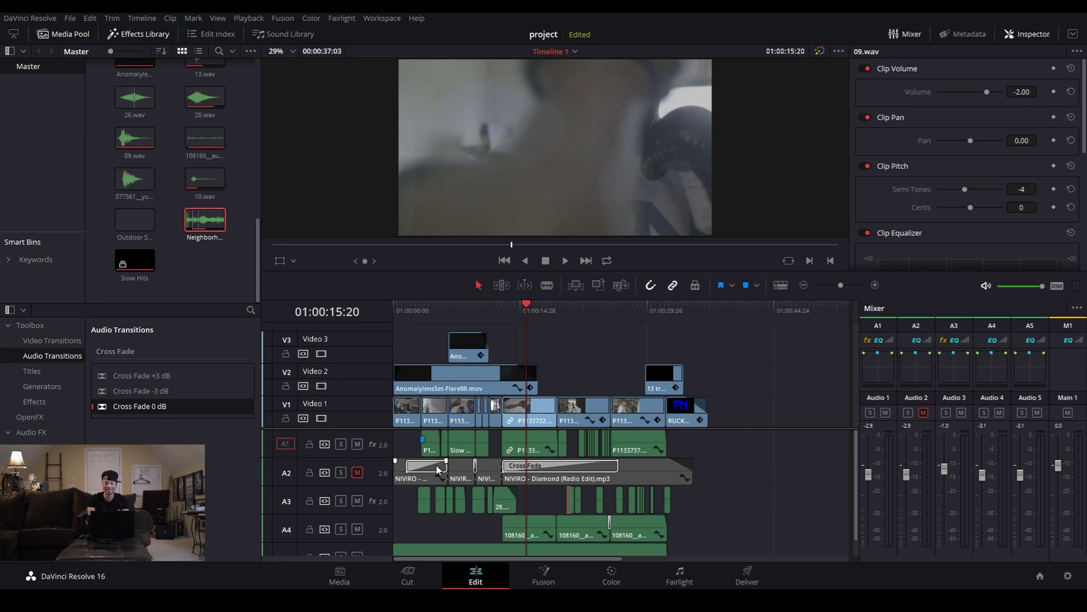
- Play the edit from 01:00:11:09 and solo the A4 hit-sound track
scroll(438, 469, "down", 1)
left_click(502, 314)
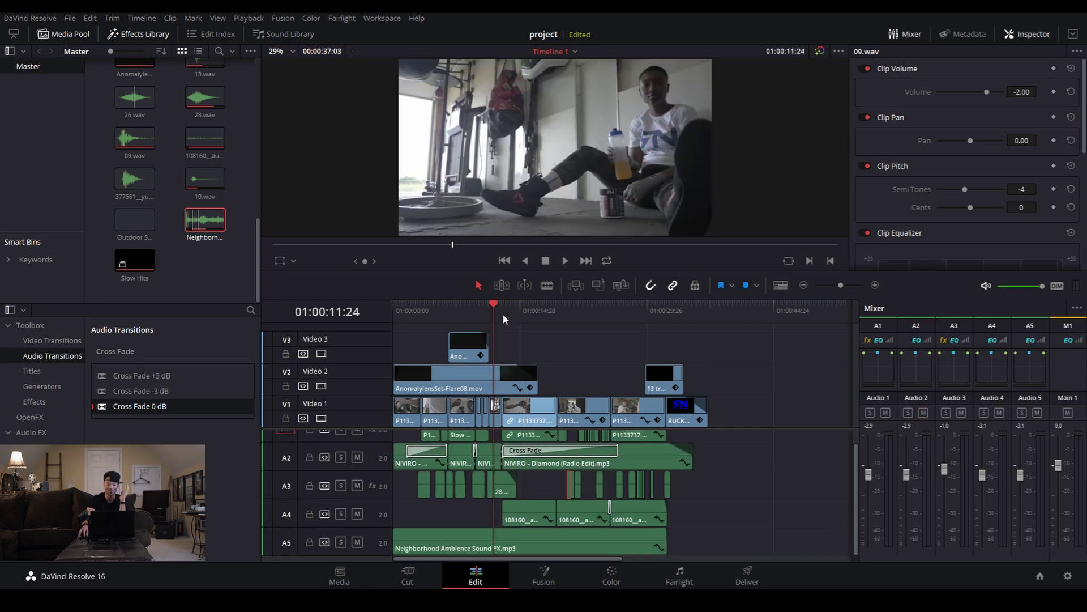
left_click(505, 318)
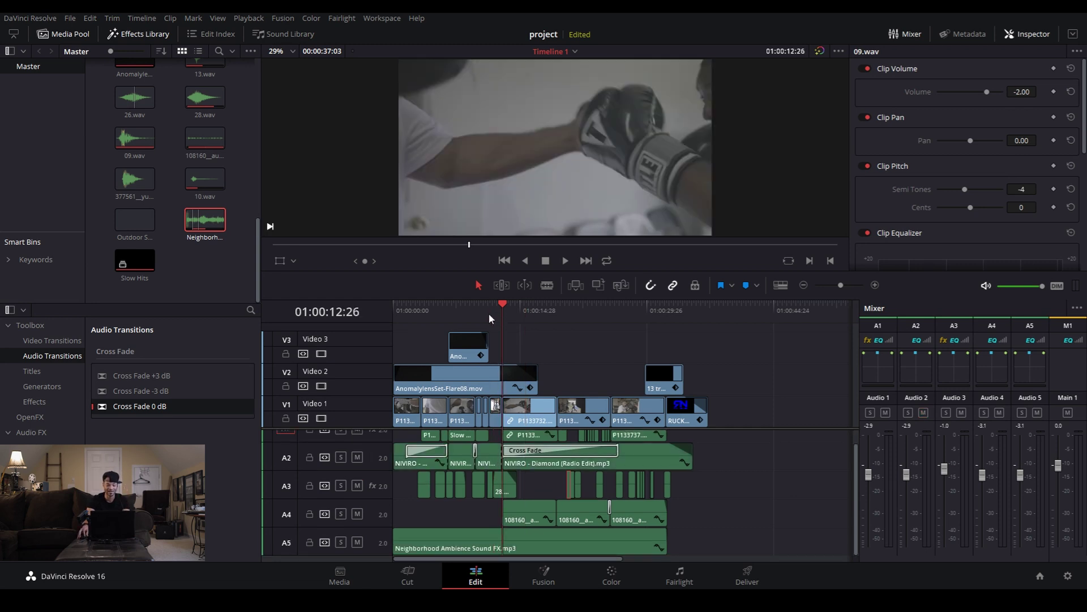
left_click(488, 312)
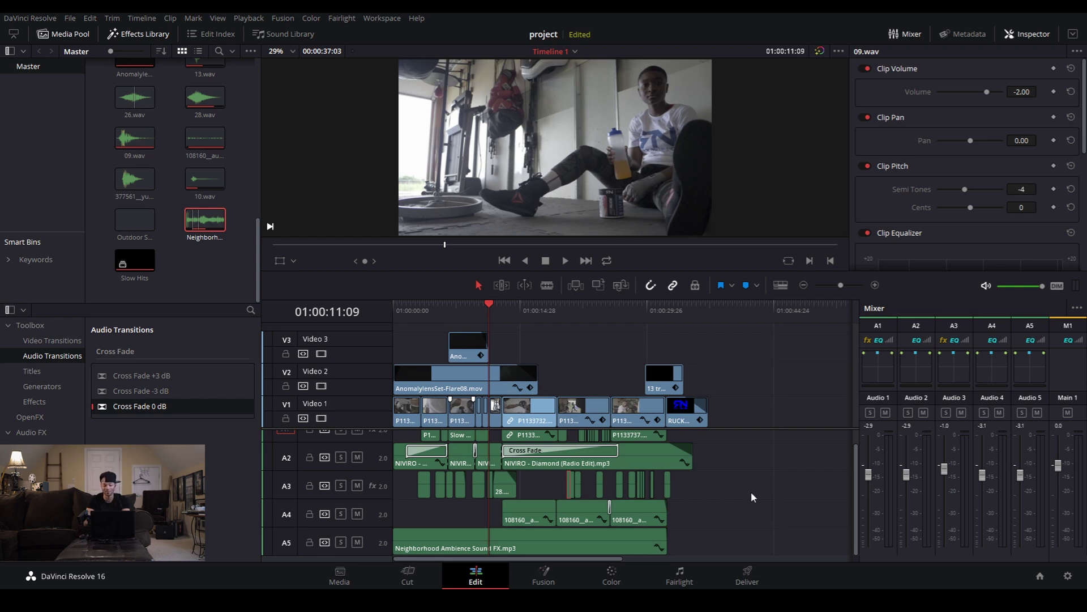
key("space")
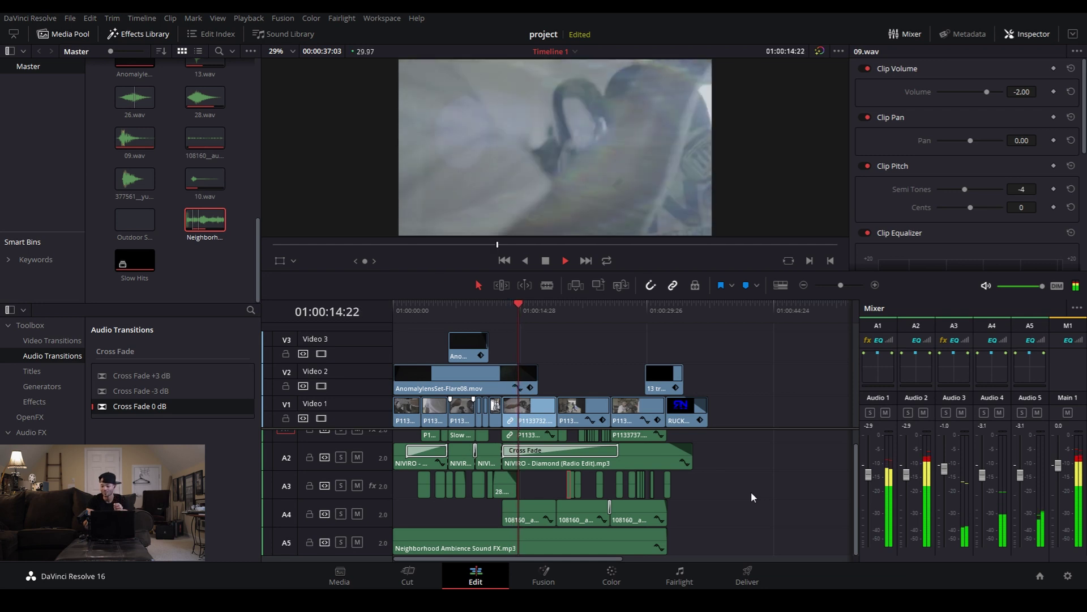
left_click(340, 514)
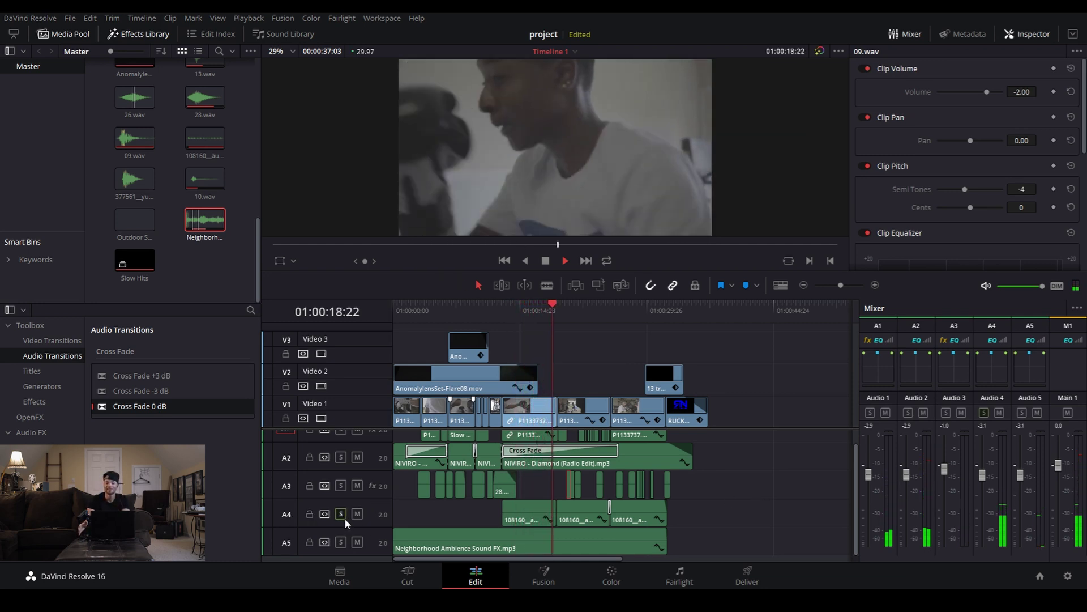
key("space")
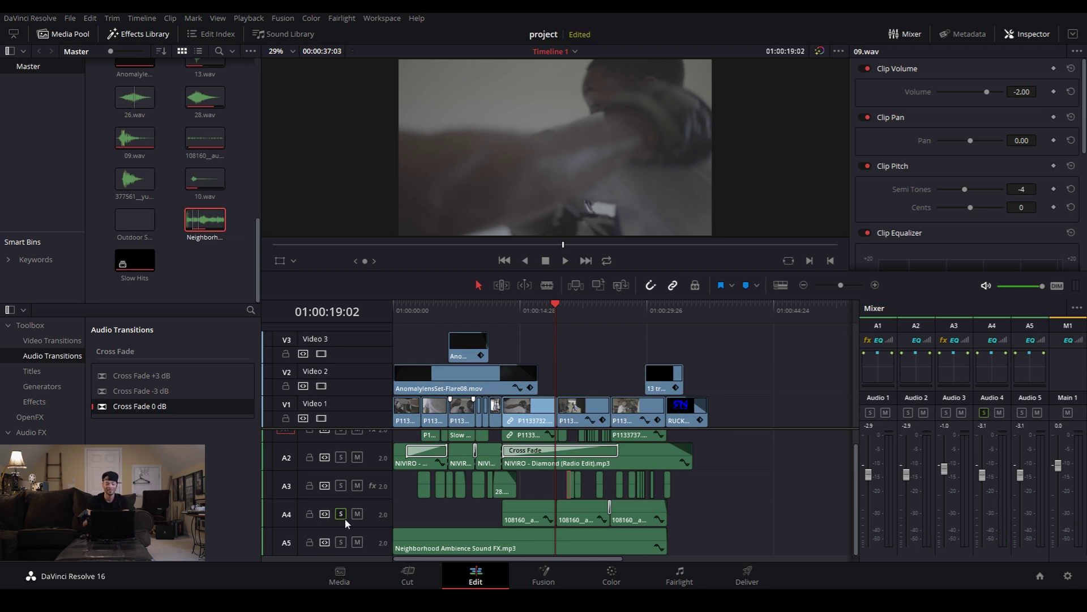
- Replay the soloed hits from about 12 and 10 seconds in, then switch to the Fairlight page
left_click(504, 308)
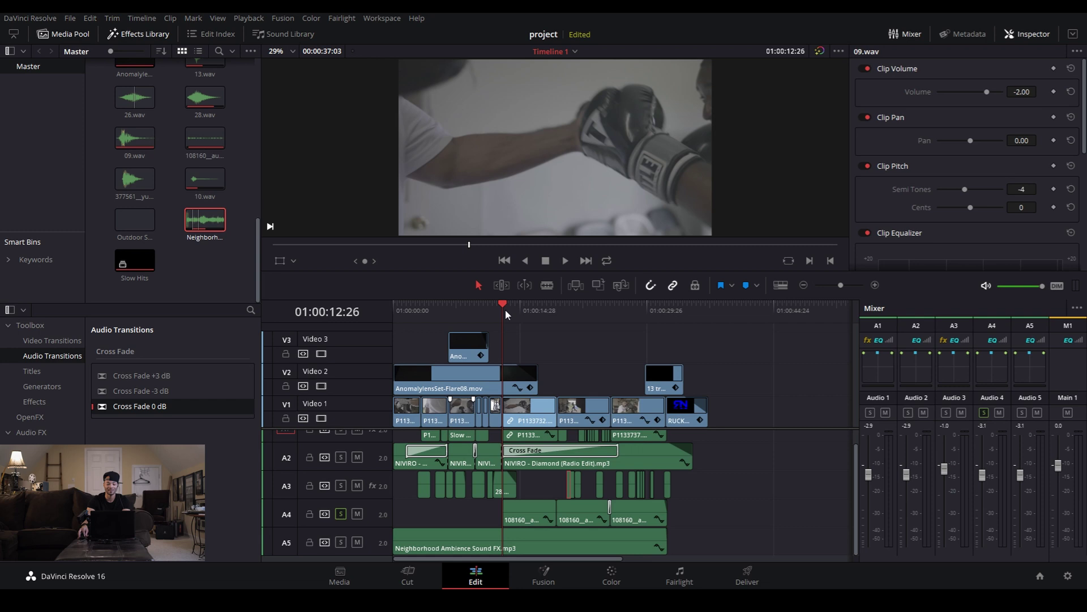
key("space")
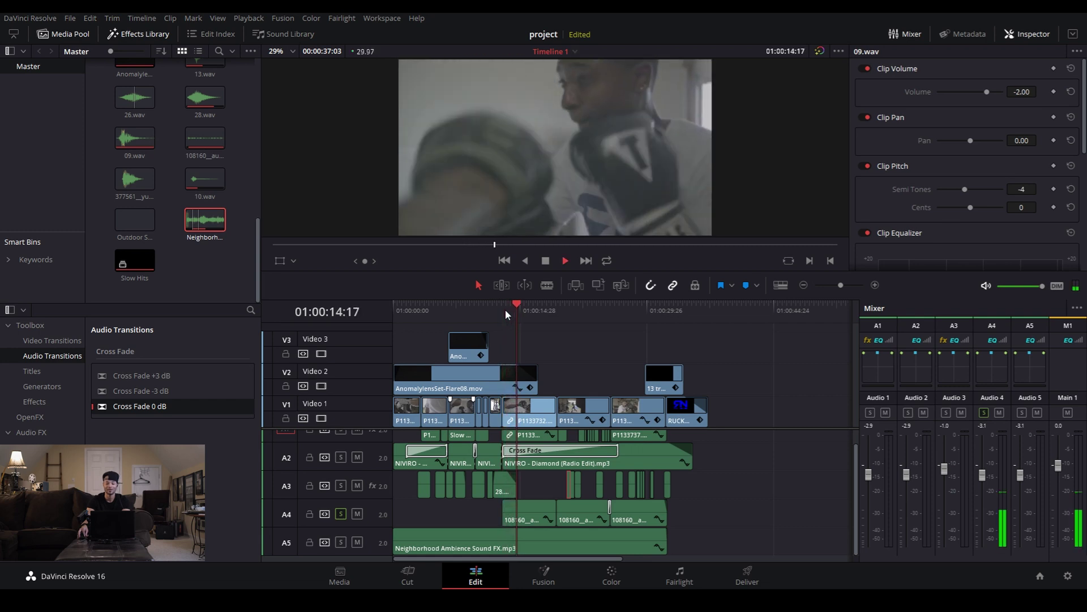
key("space")
left_click(484, 306)
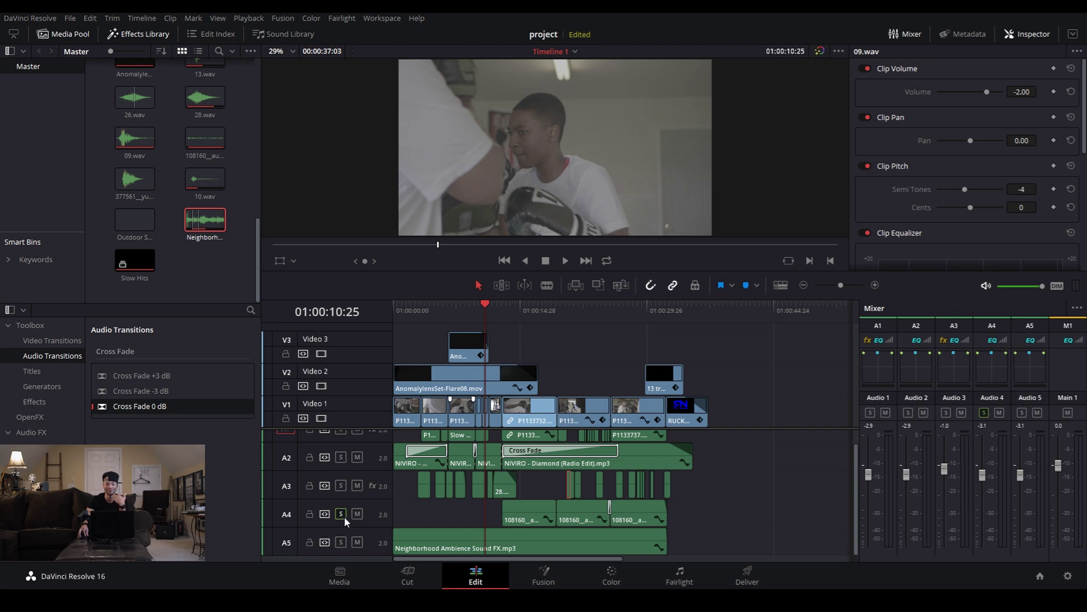
key("space")
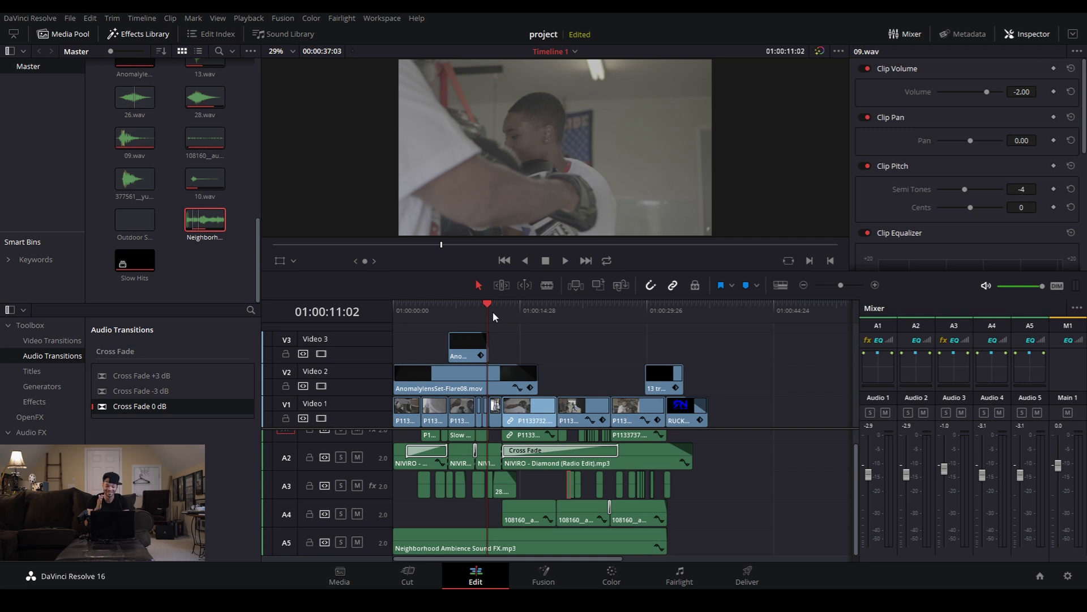
key("End")
left_click(680, 575)
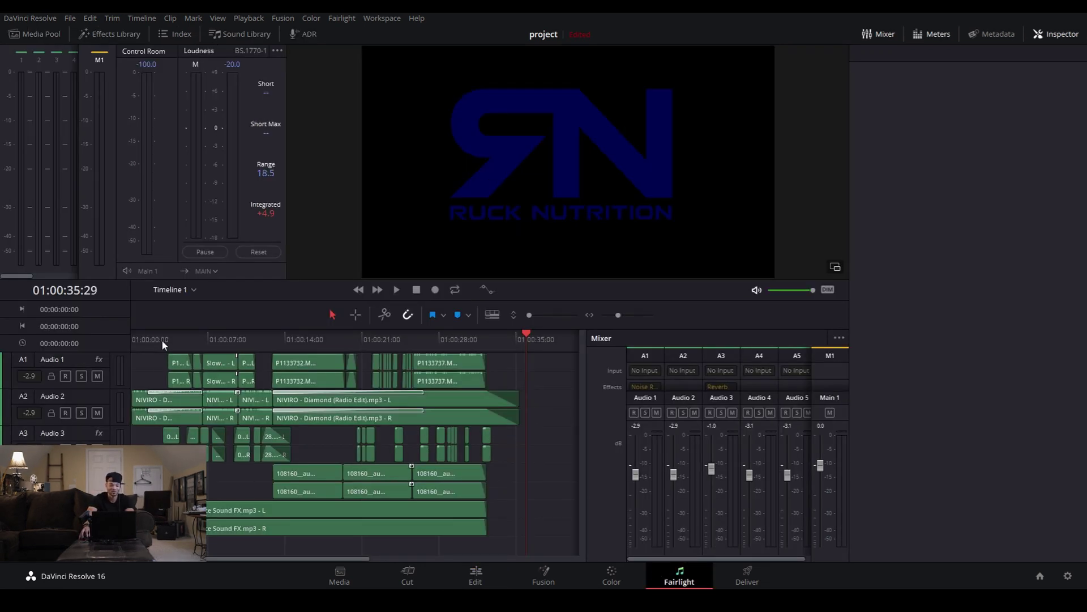
- Play from the start, enlarge the timeline and mixer, and open Audio 1's equalizer
left_click(138, 343)
key("space")
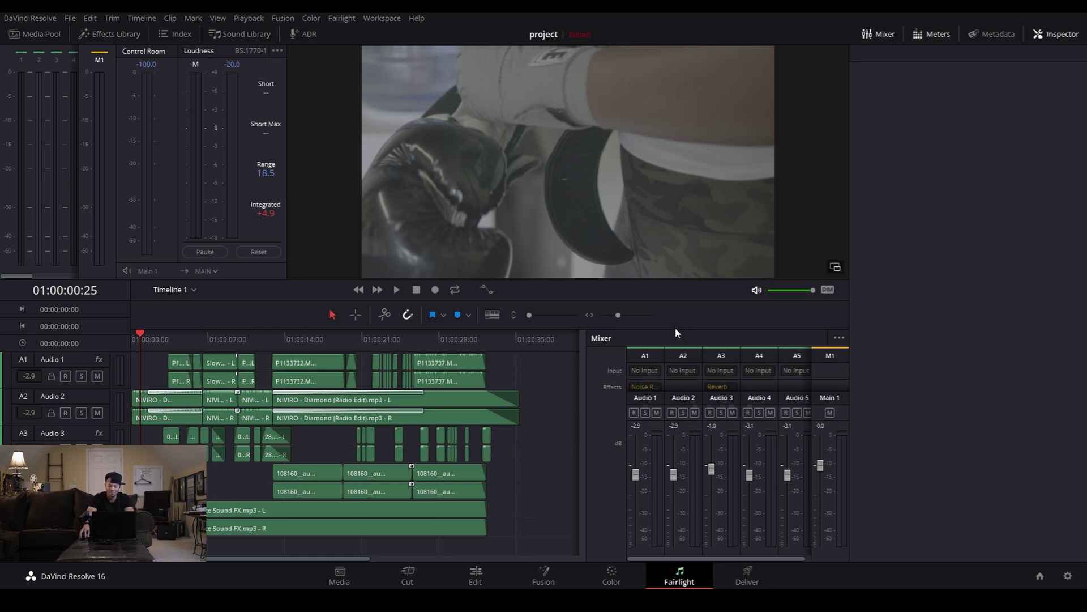
left_click_drag(656, 280, 679, 162)
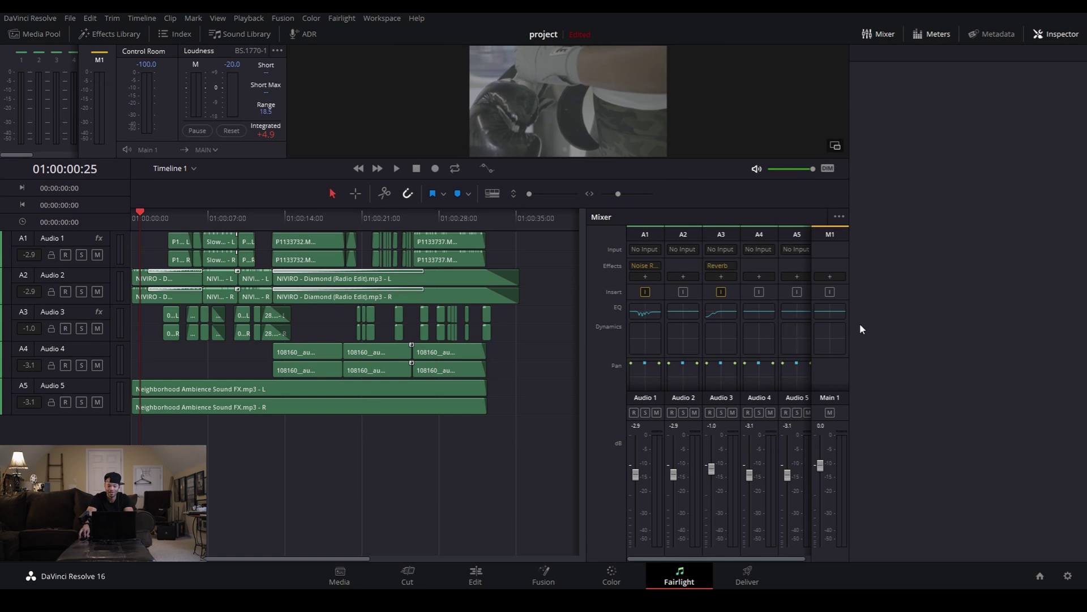
double_click(644, 313)
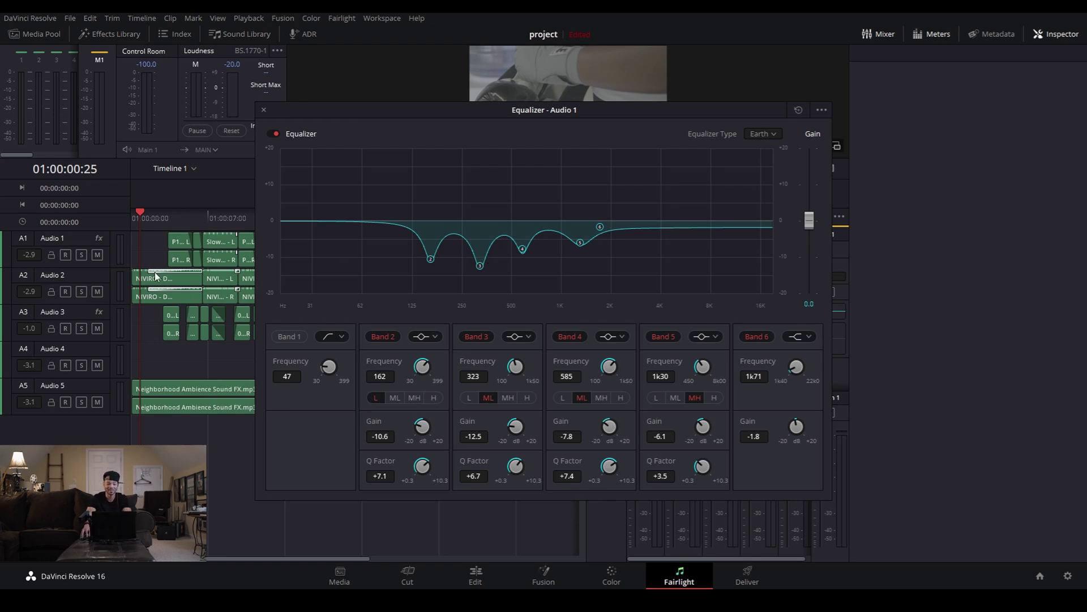
left_click_drag(155, 212, 166, 213)
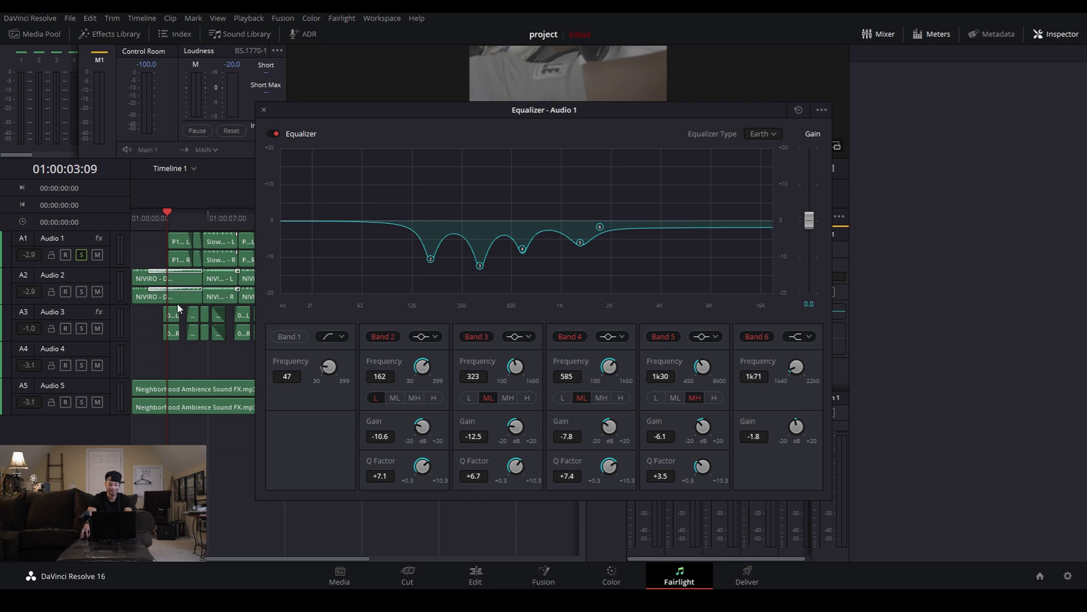
key("space")
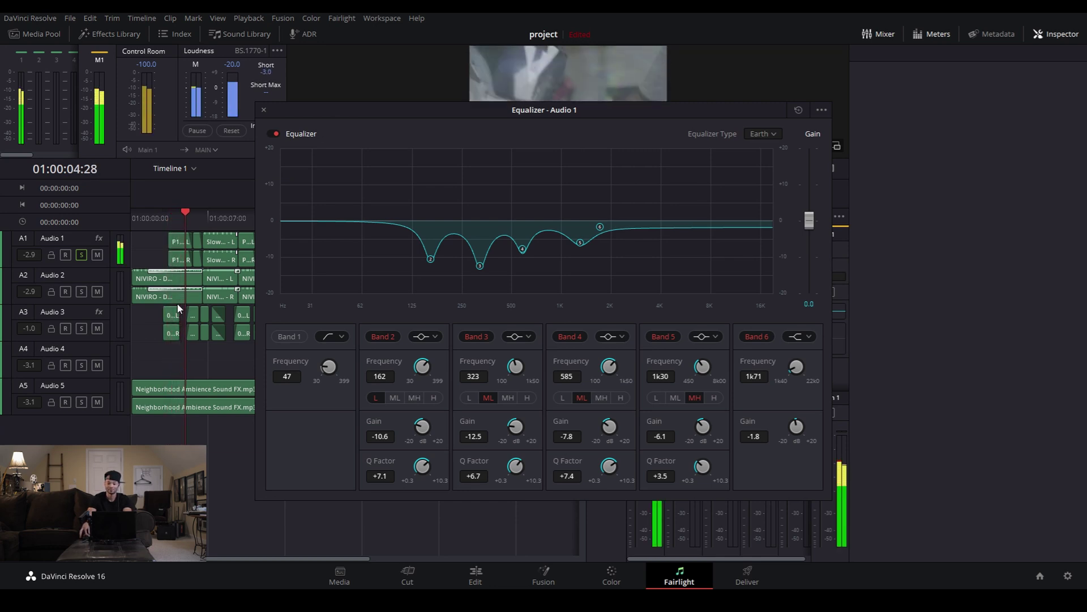
- Unsolo Audio 1 and hear it with the equalizer bypassed, then re-enable it
left_click(82, 254)
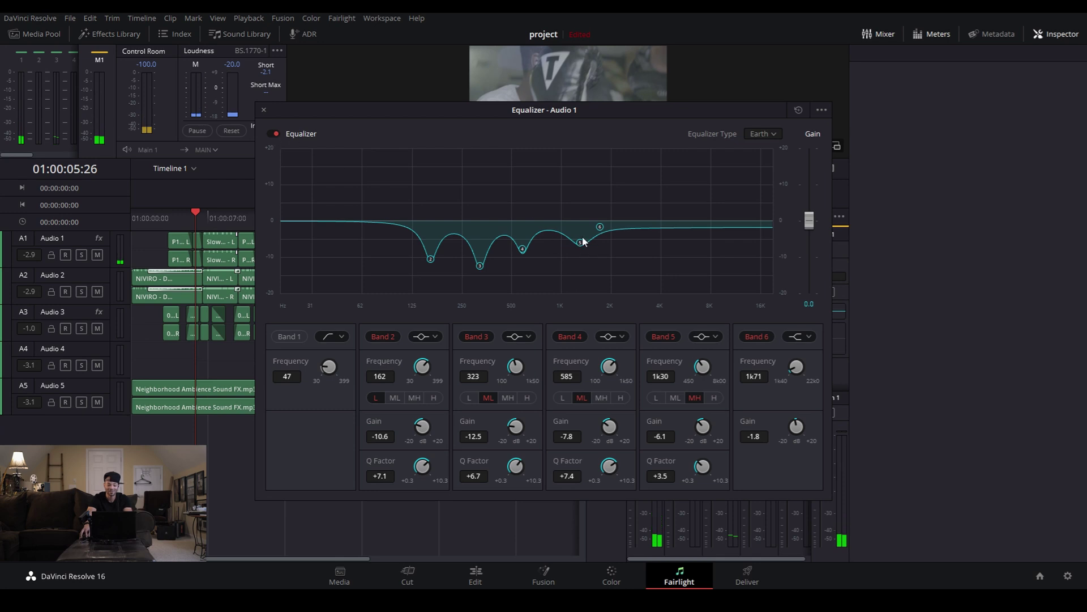
left_click(275, 134)
key("space")
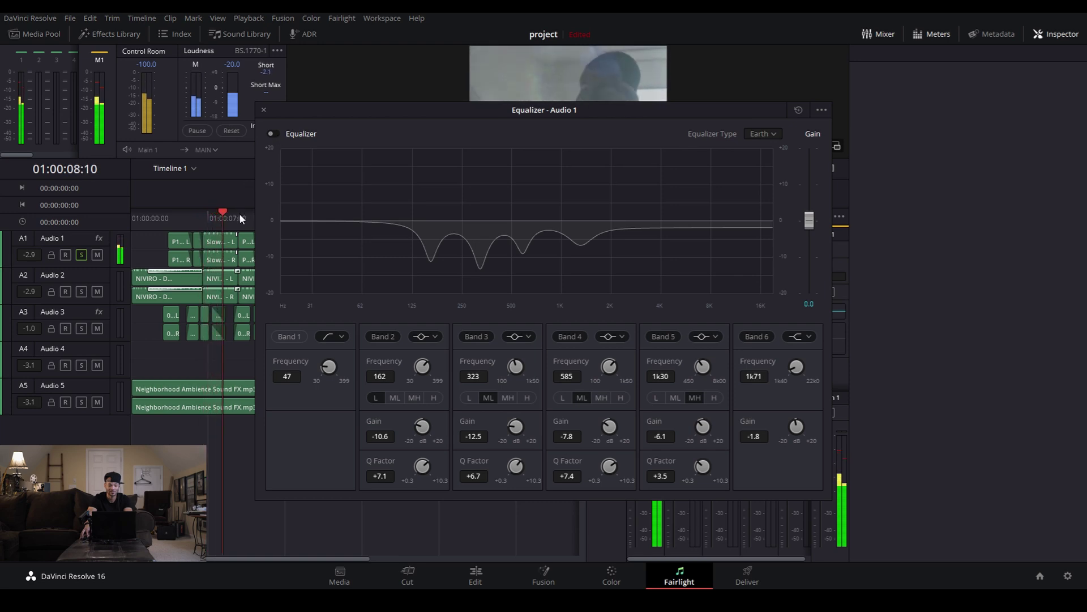
left_click(274, 134)
left_click_drag(388, 110, 564, 333)
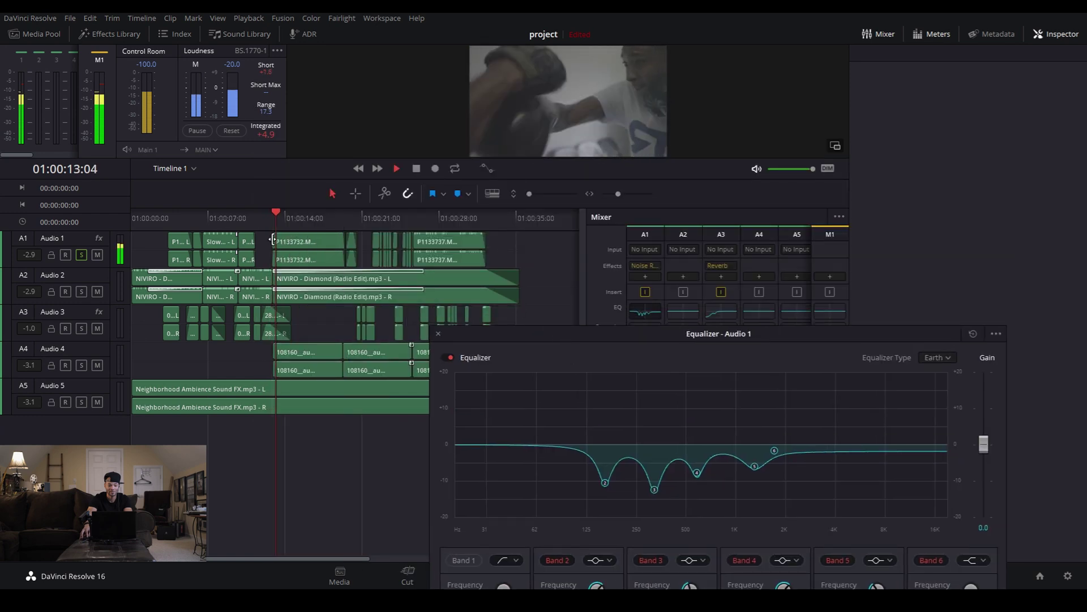
key("space")
- Compare the Audio 1 EQ bypassed and enabled once more, then close it with EQ on
left_click_drag(528, 338, 465, 198)
key("space")
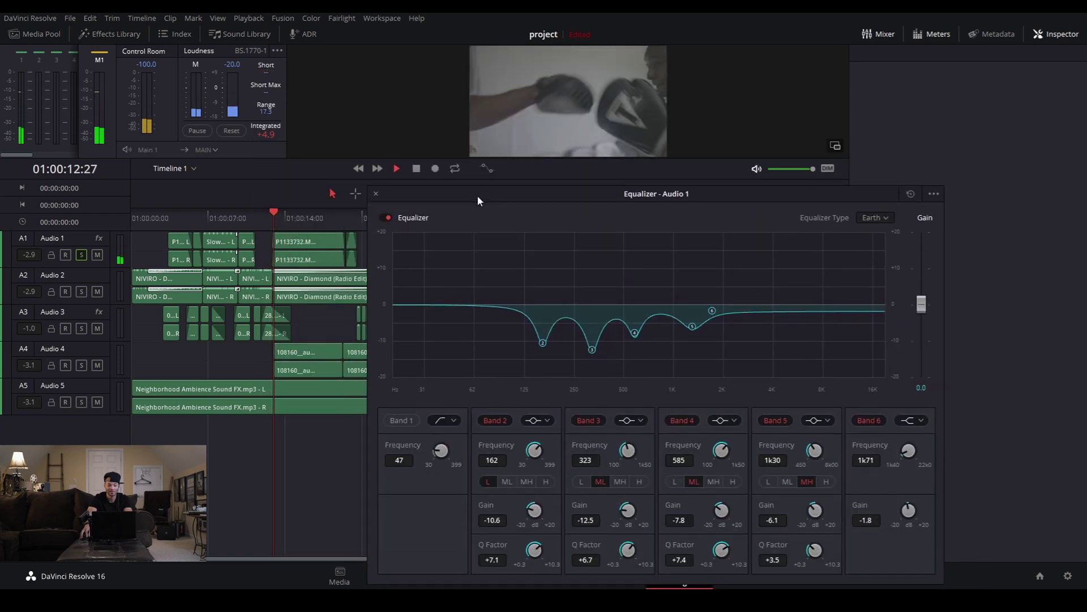
left_click(389, 216)
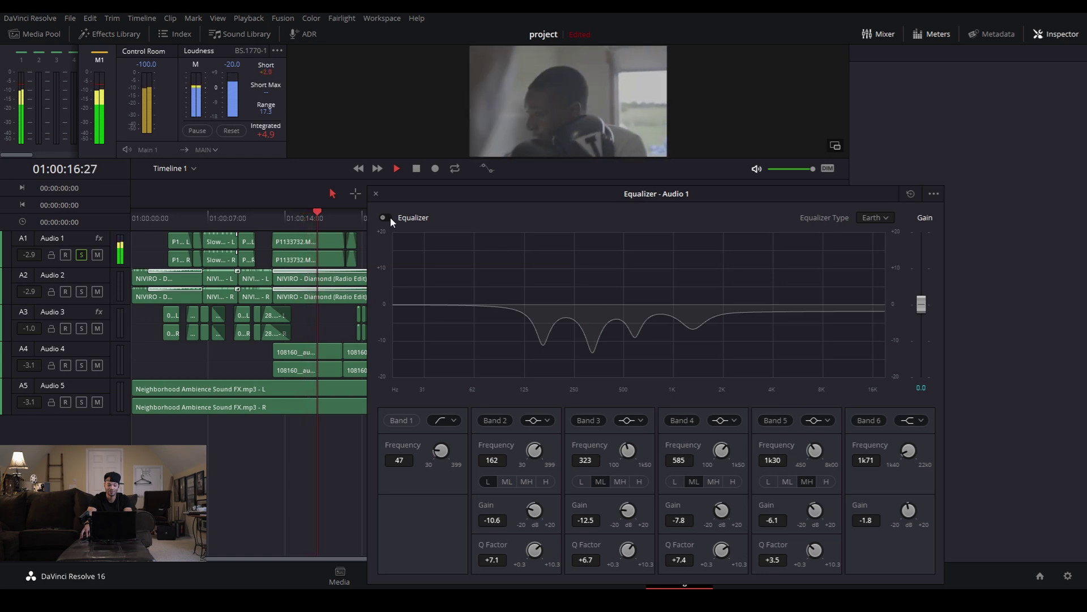
left_click(390, 216)
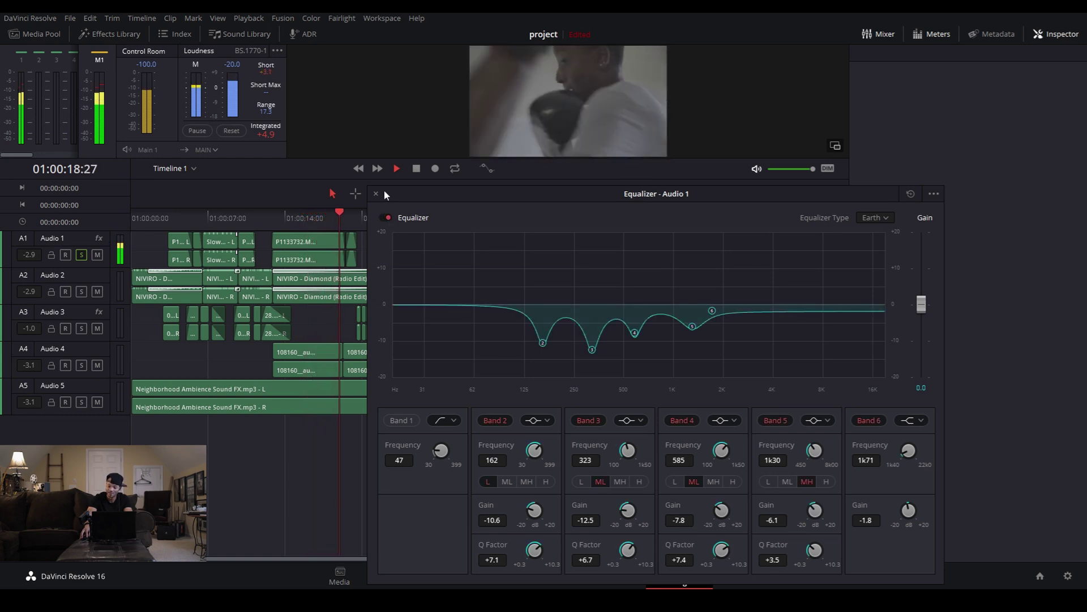
left_click(376, 193)
key("space")
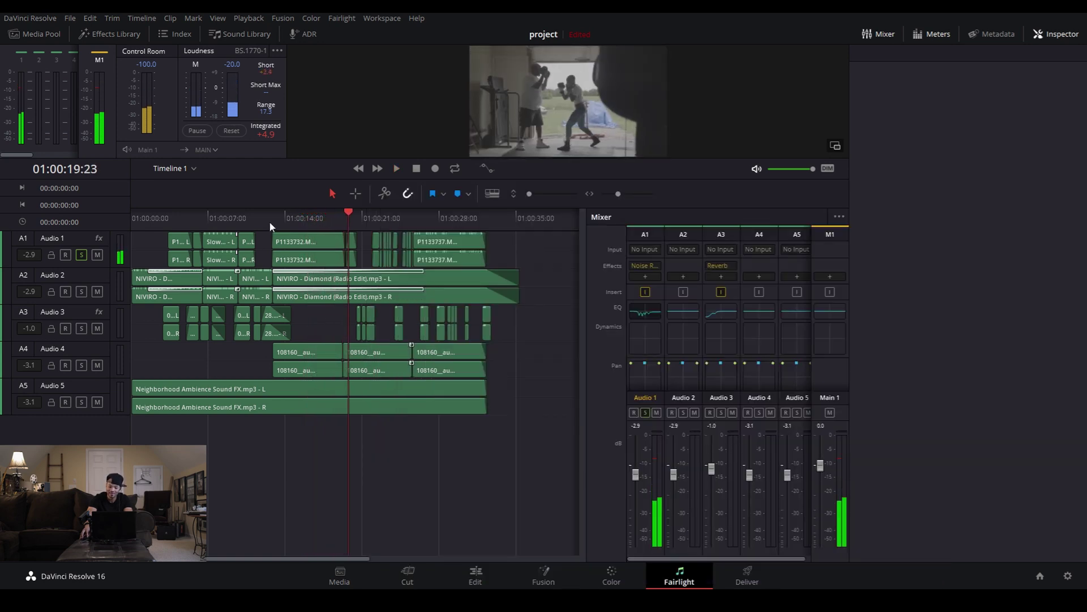
- Check Audio 1's De-Rumble and Hiss Noise Reduction settings, widen the mixer, and hide the Inspector
left_click(643, 263)
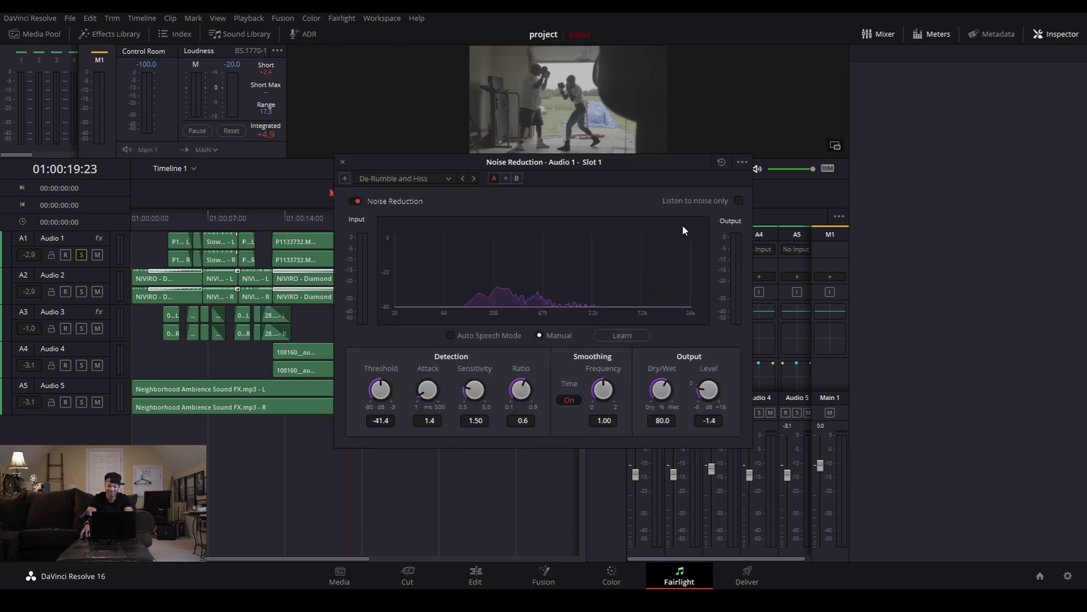
left_click(342, 163)
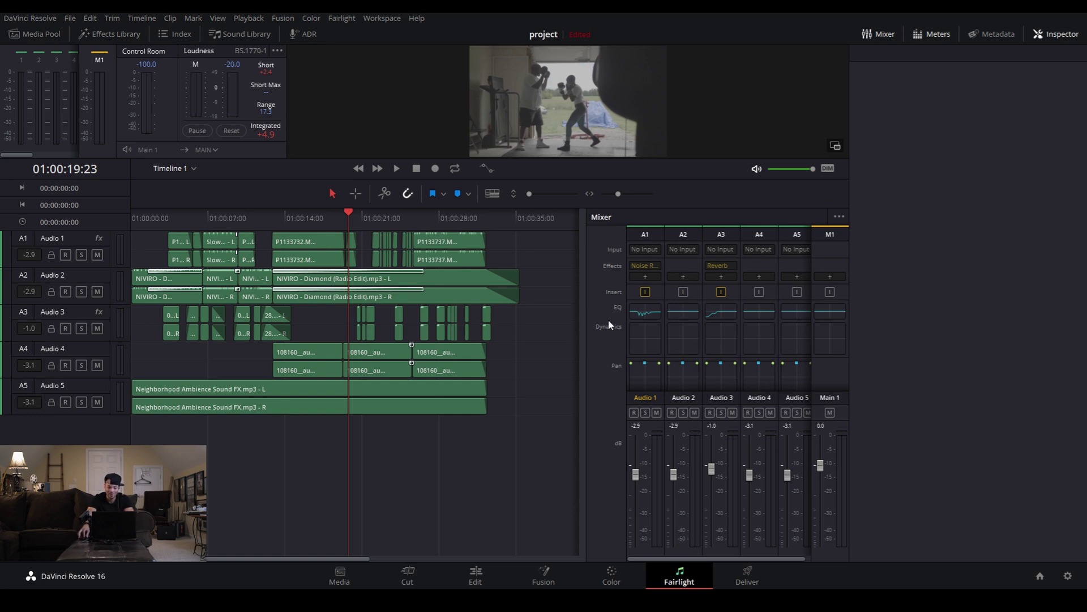
left_click_drag(584, 322, 573, 323)
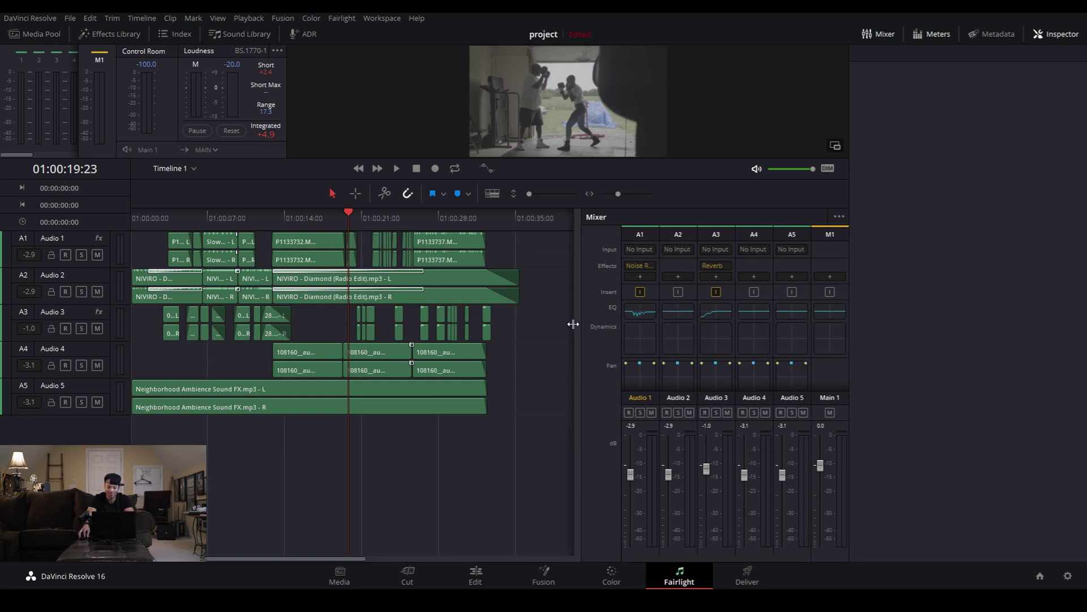
left_click(1054, 35)
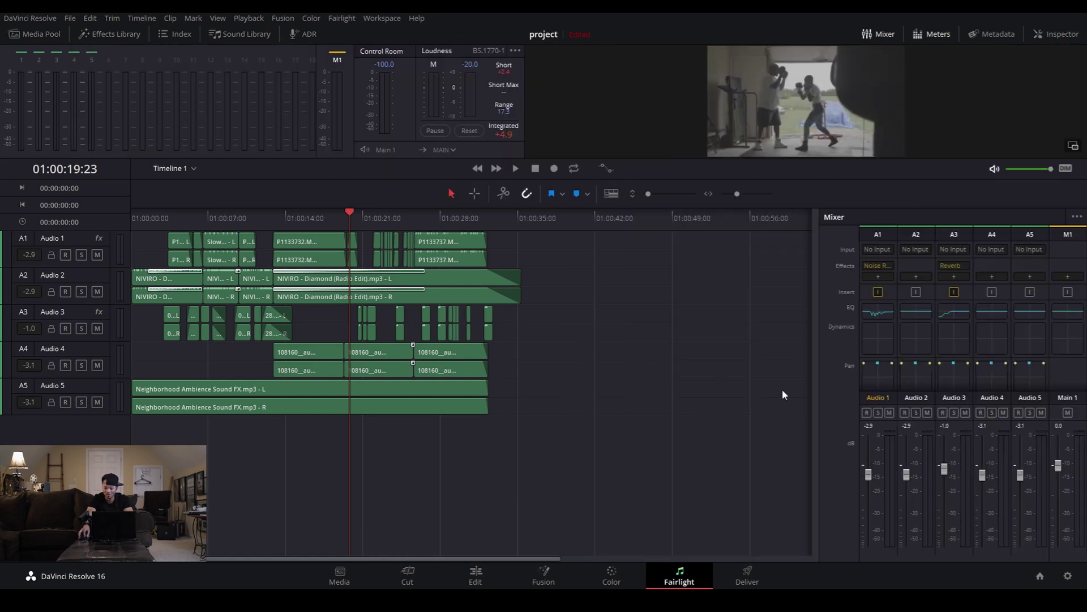
- Browse the FairlightFX plug-ins for Audio 1 without adding one, then select the Audio 2 track
left_click(878, 275)
mouse_move(949, 290)
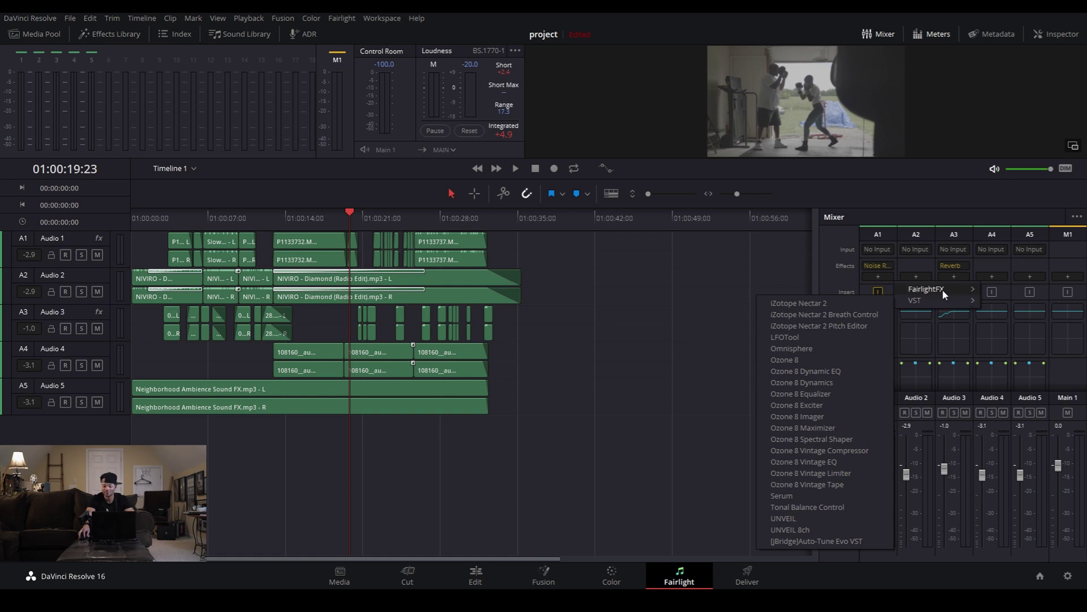
left_click(903, 274)
left_click(904, 273)
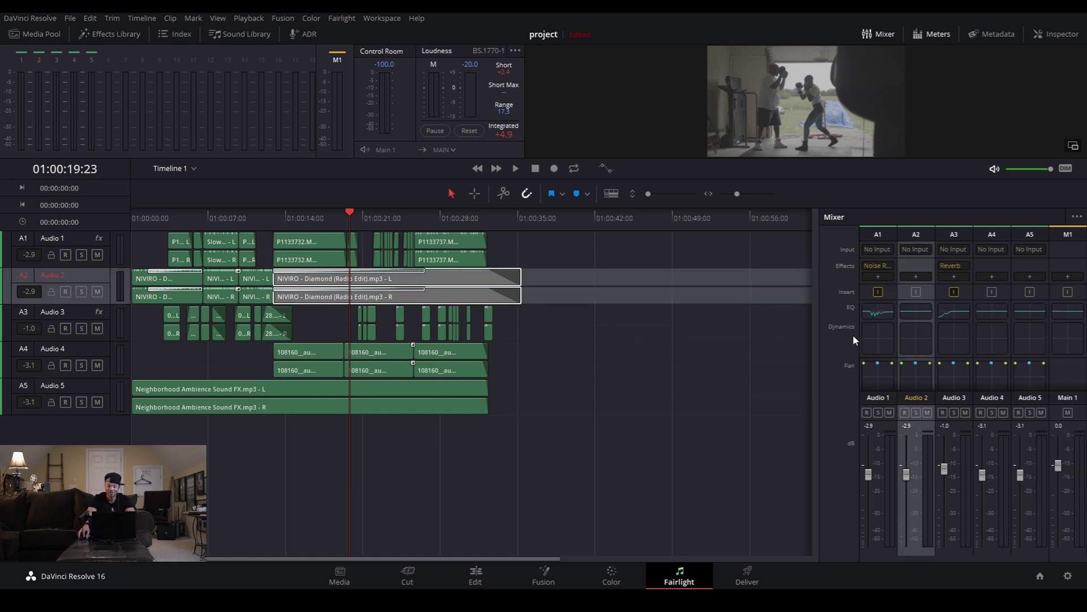